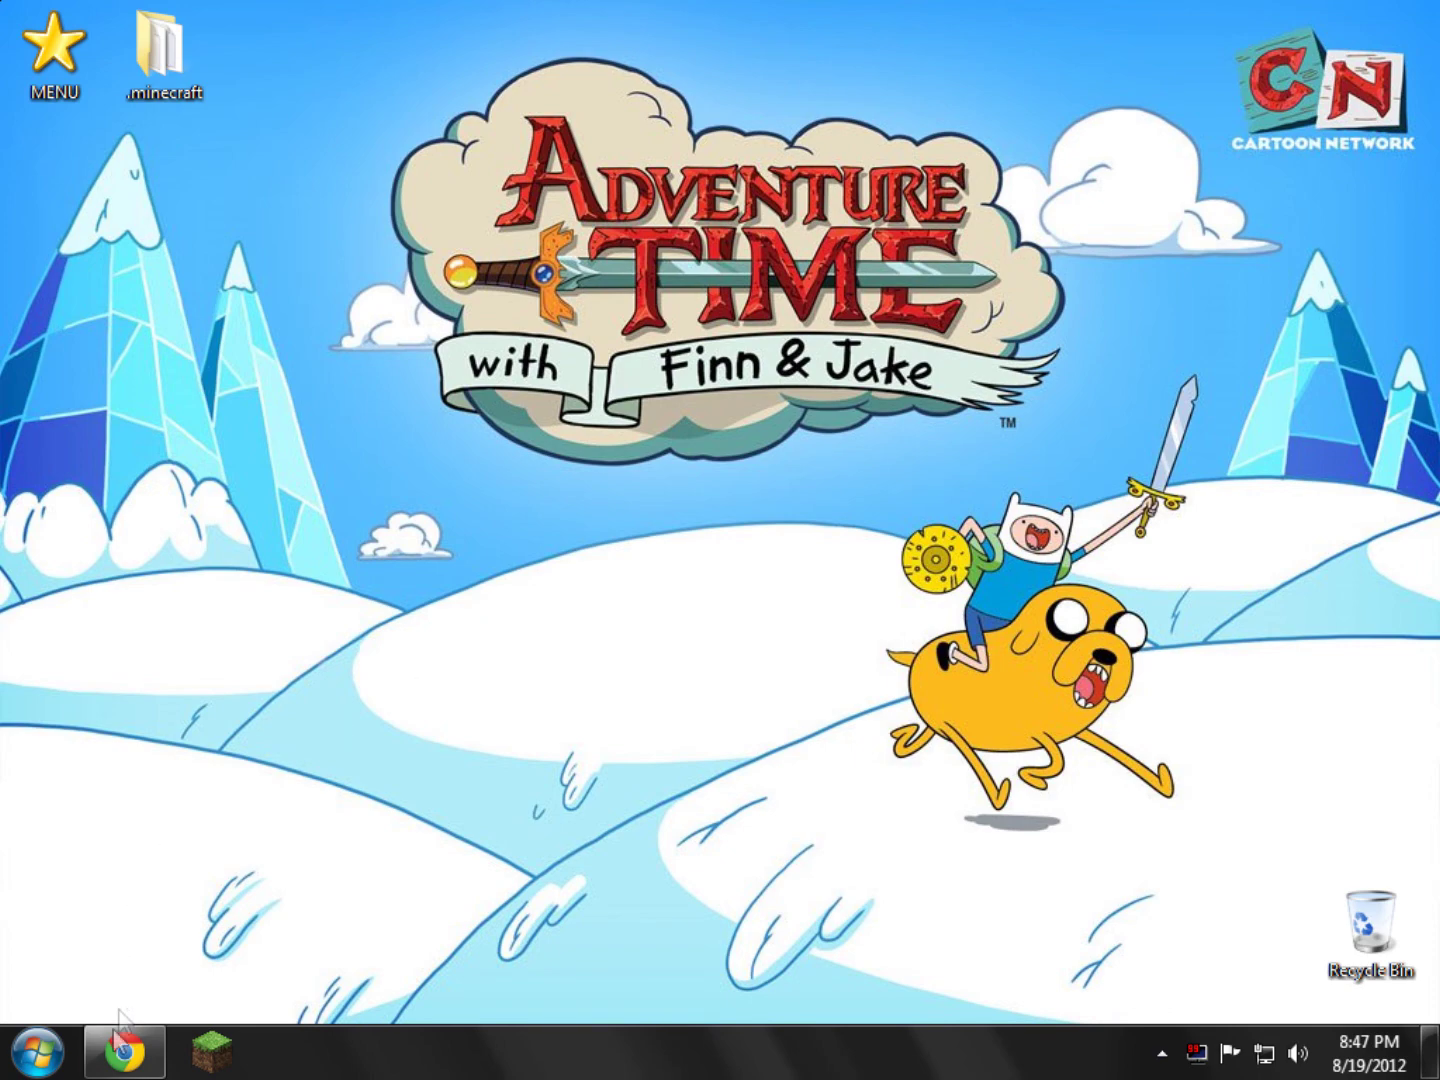
- Switch to Chrome and view the opening posts of the Mine Little Pony and Risugami's Mods forum topics
left_click(121, 1048)
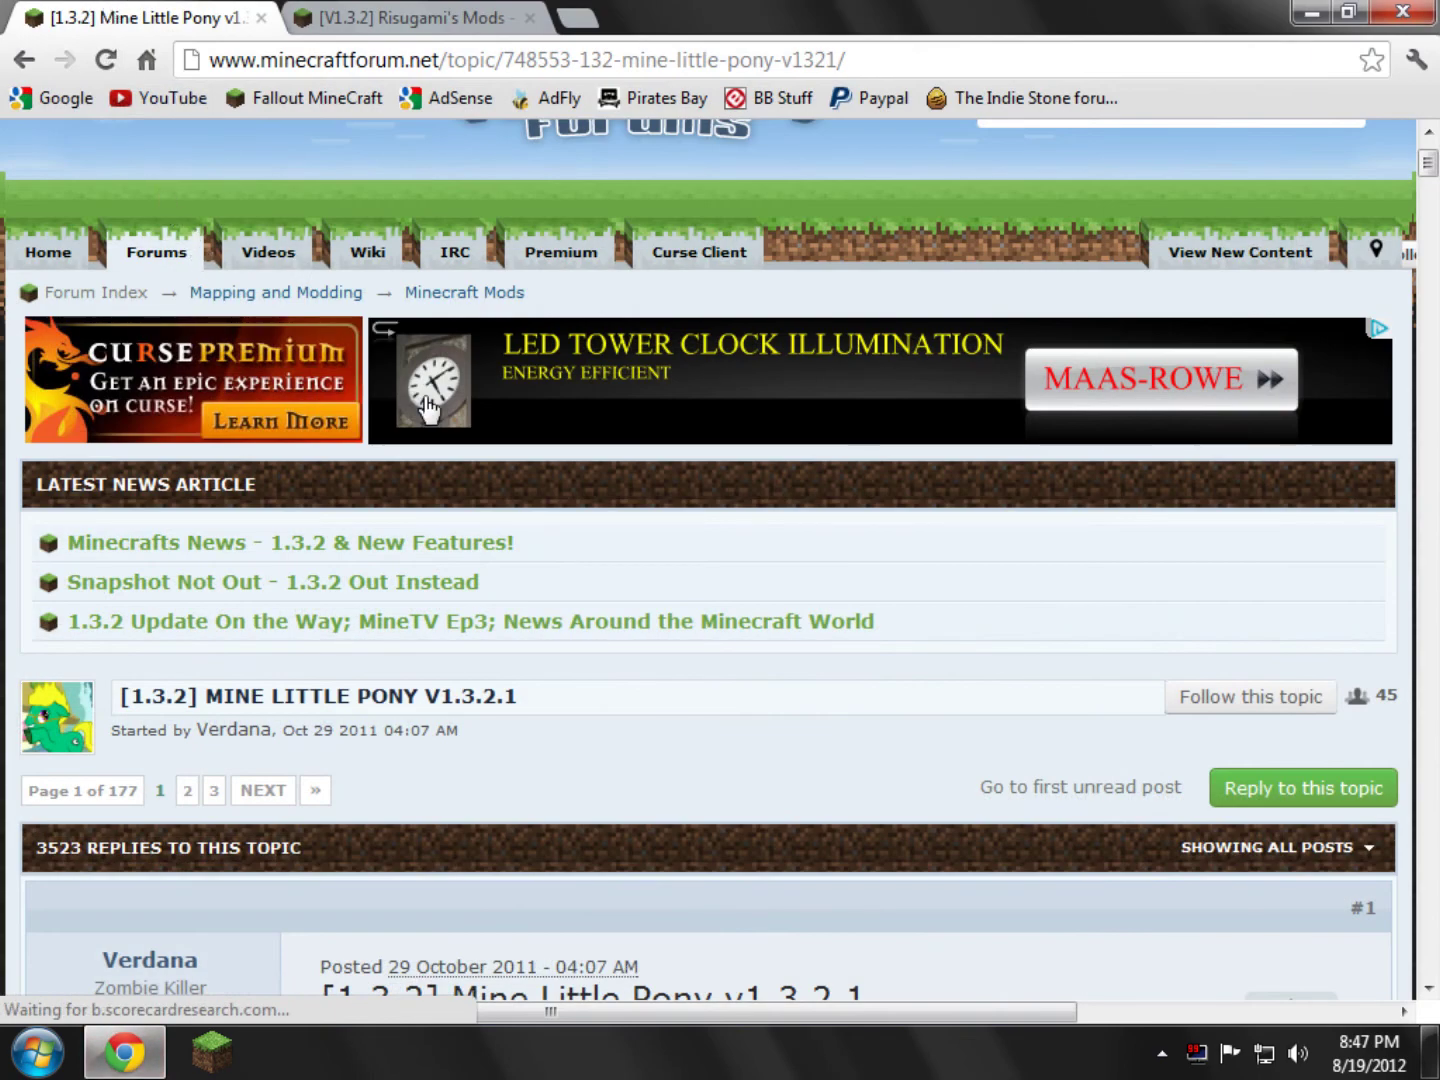
scroll(644, 485, "down", 3)
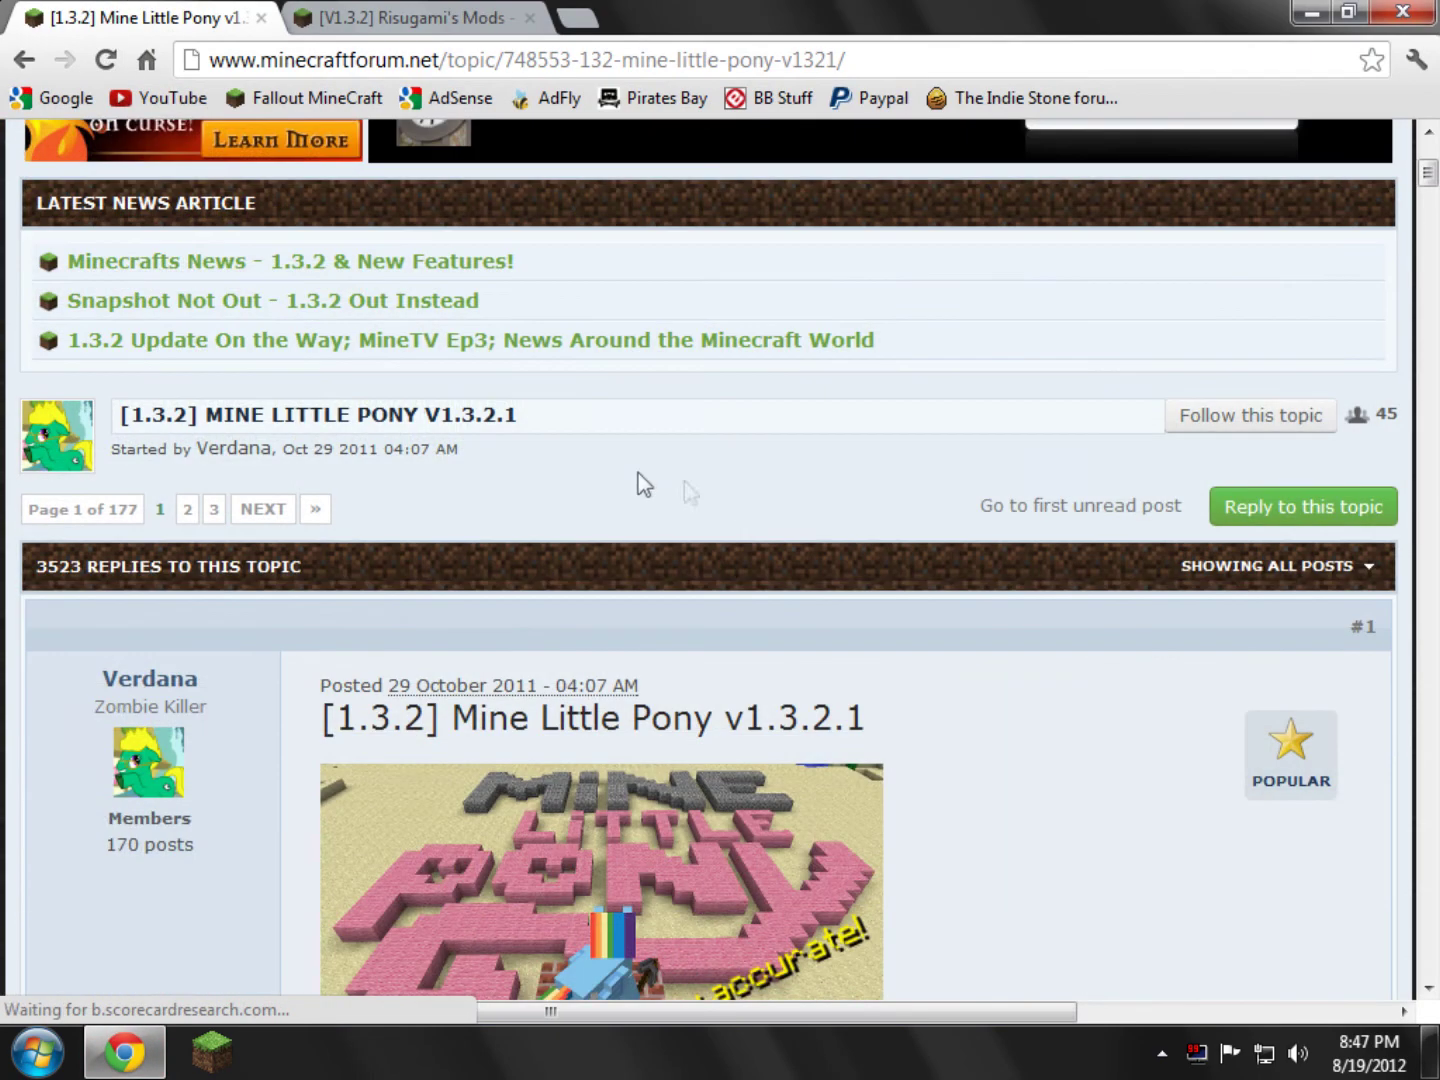
left_click(452, 14)
scroll(516, 475, "down", 3)
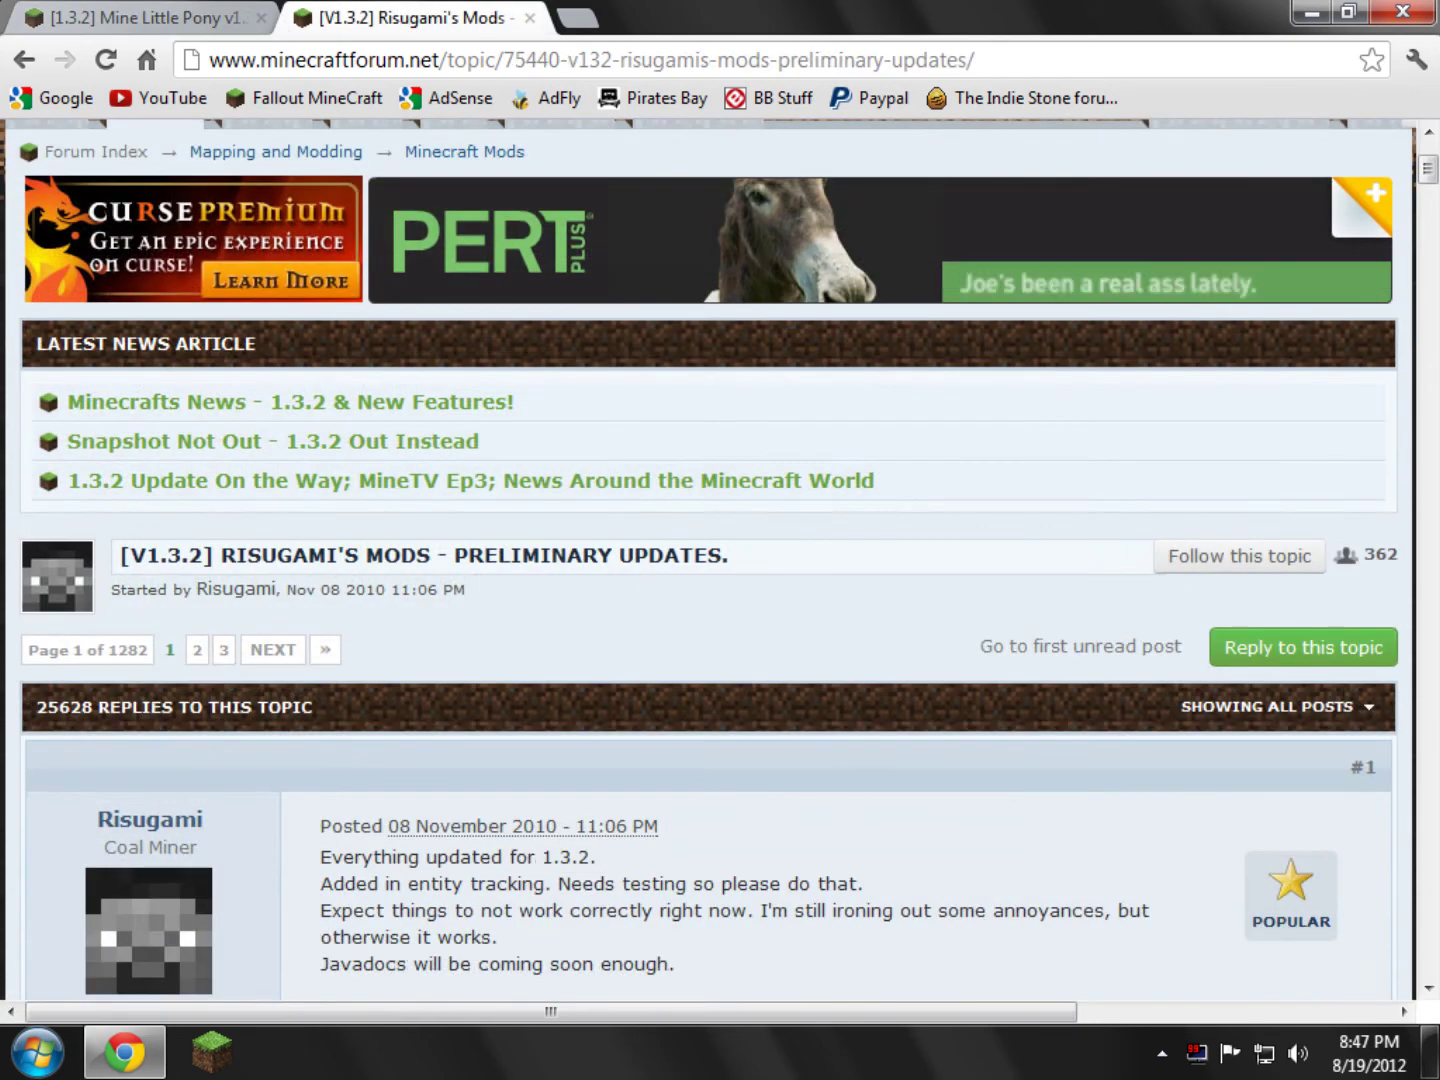
left_click(150, 14)
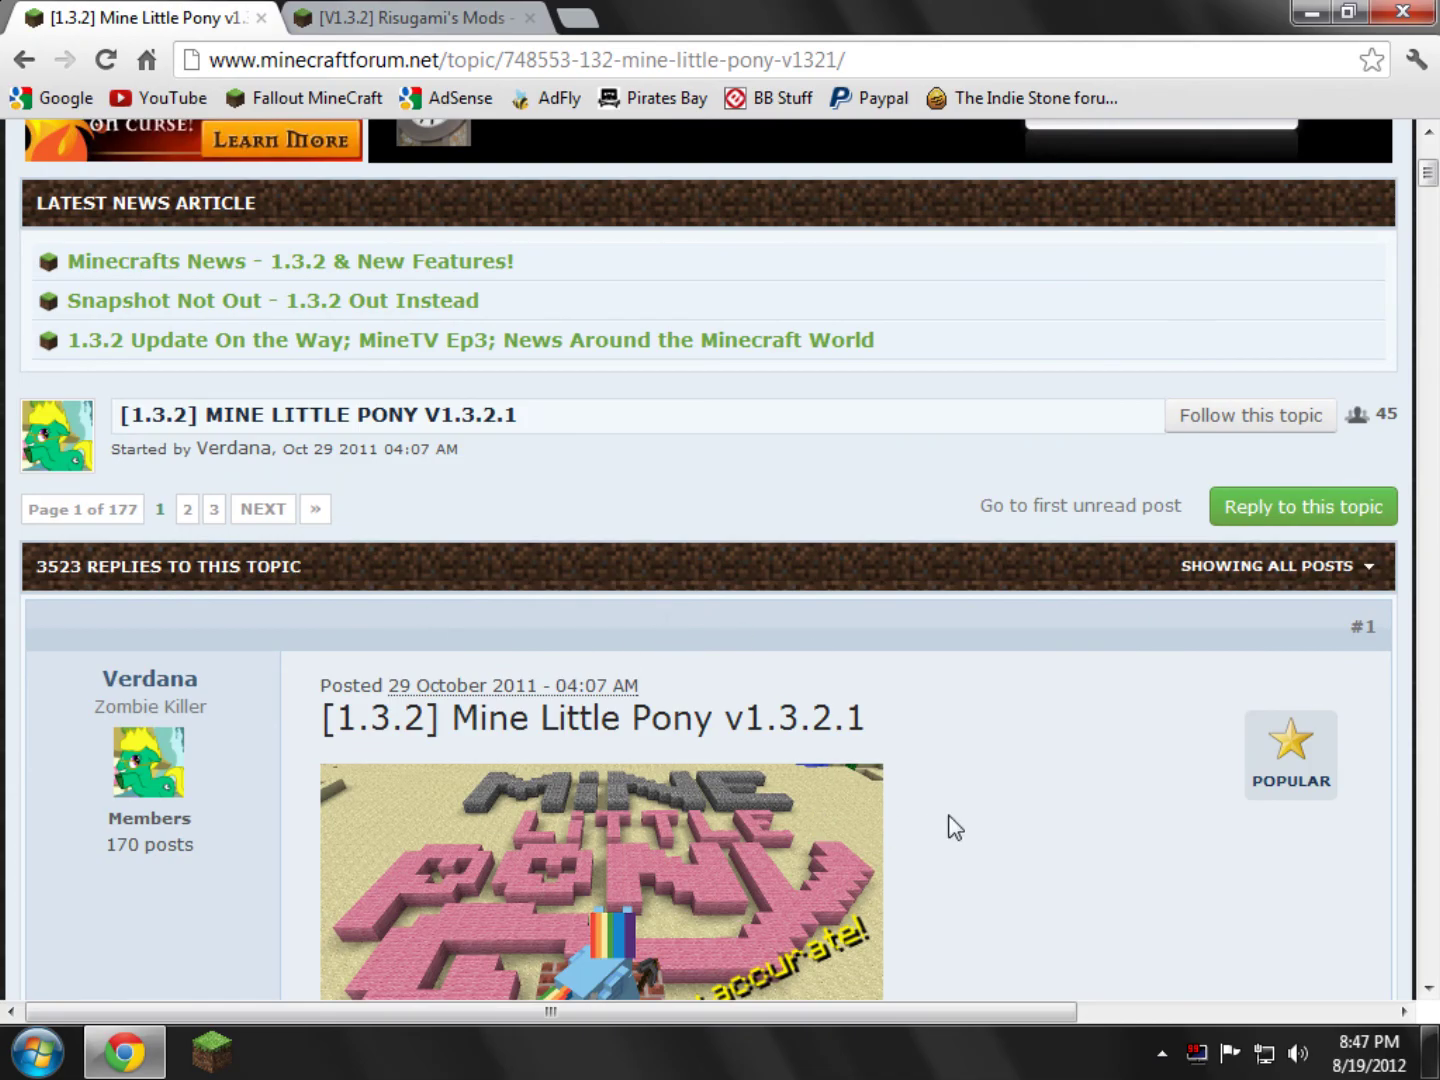
- Expand the Downloads spoiler in the Mine Little Pony topic
scroll(956, 826, "down", 20)
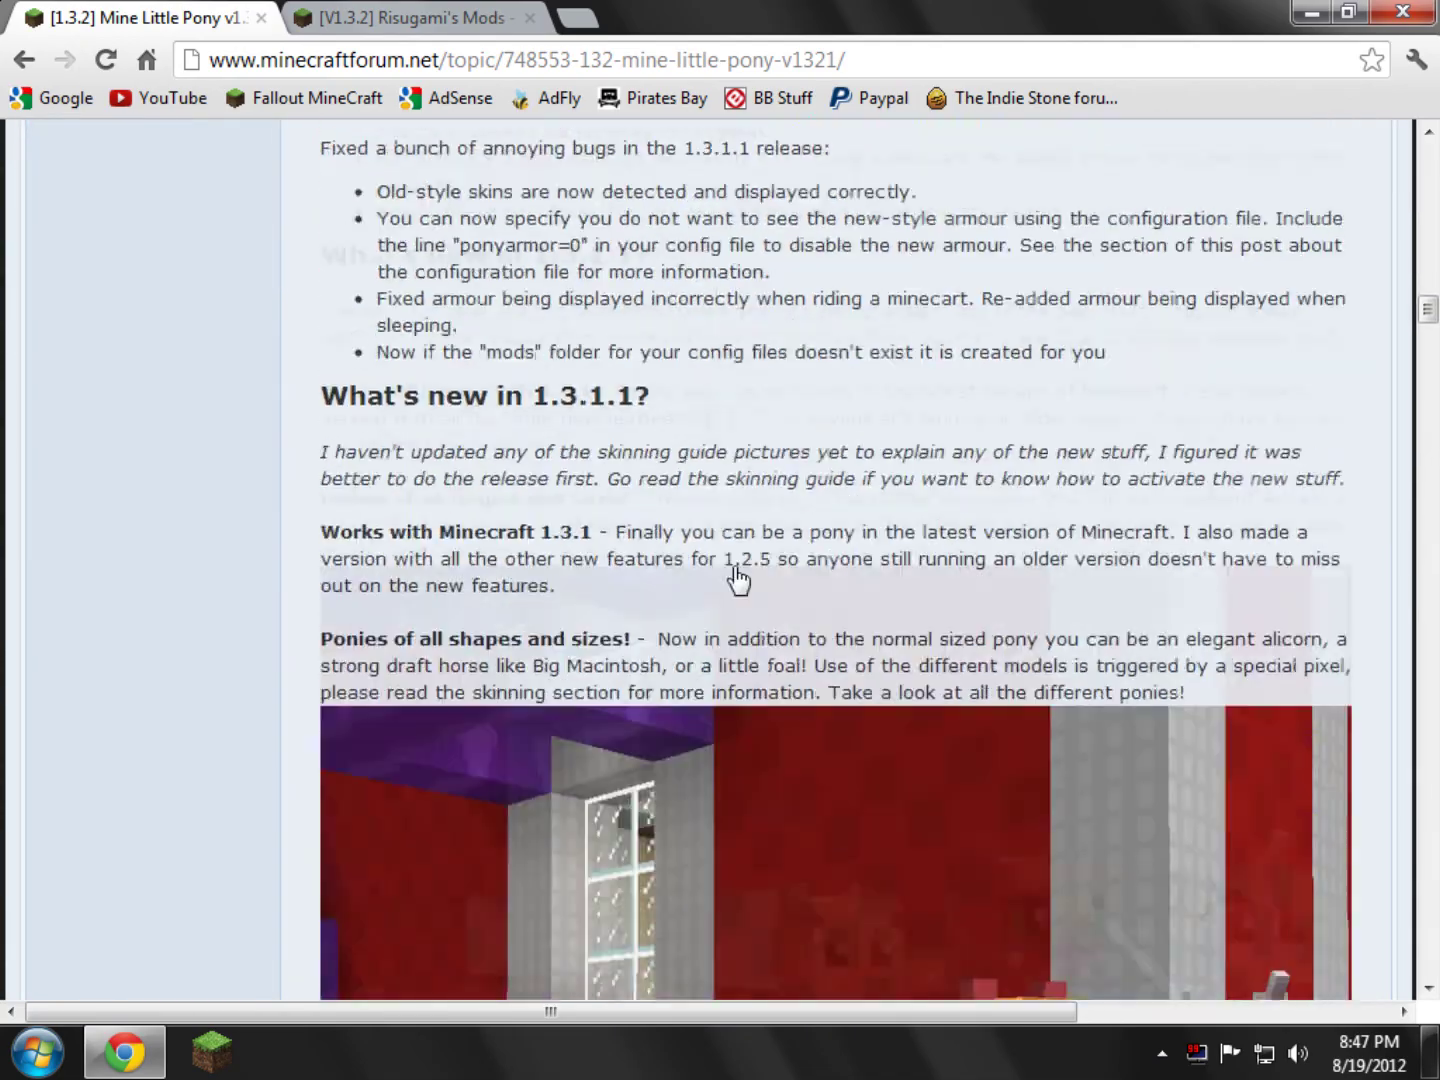
scroll(738, 578, "down", 20)
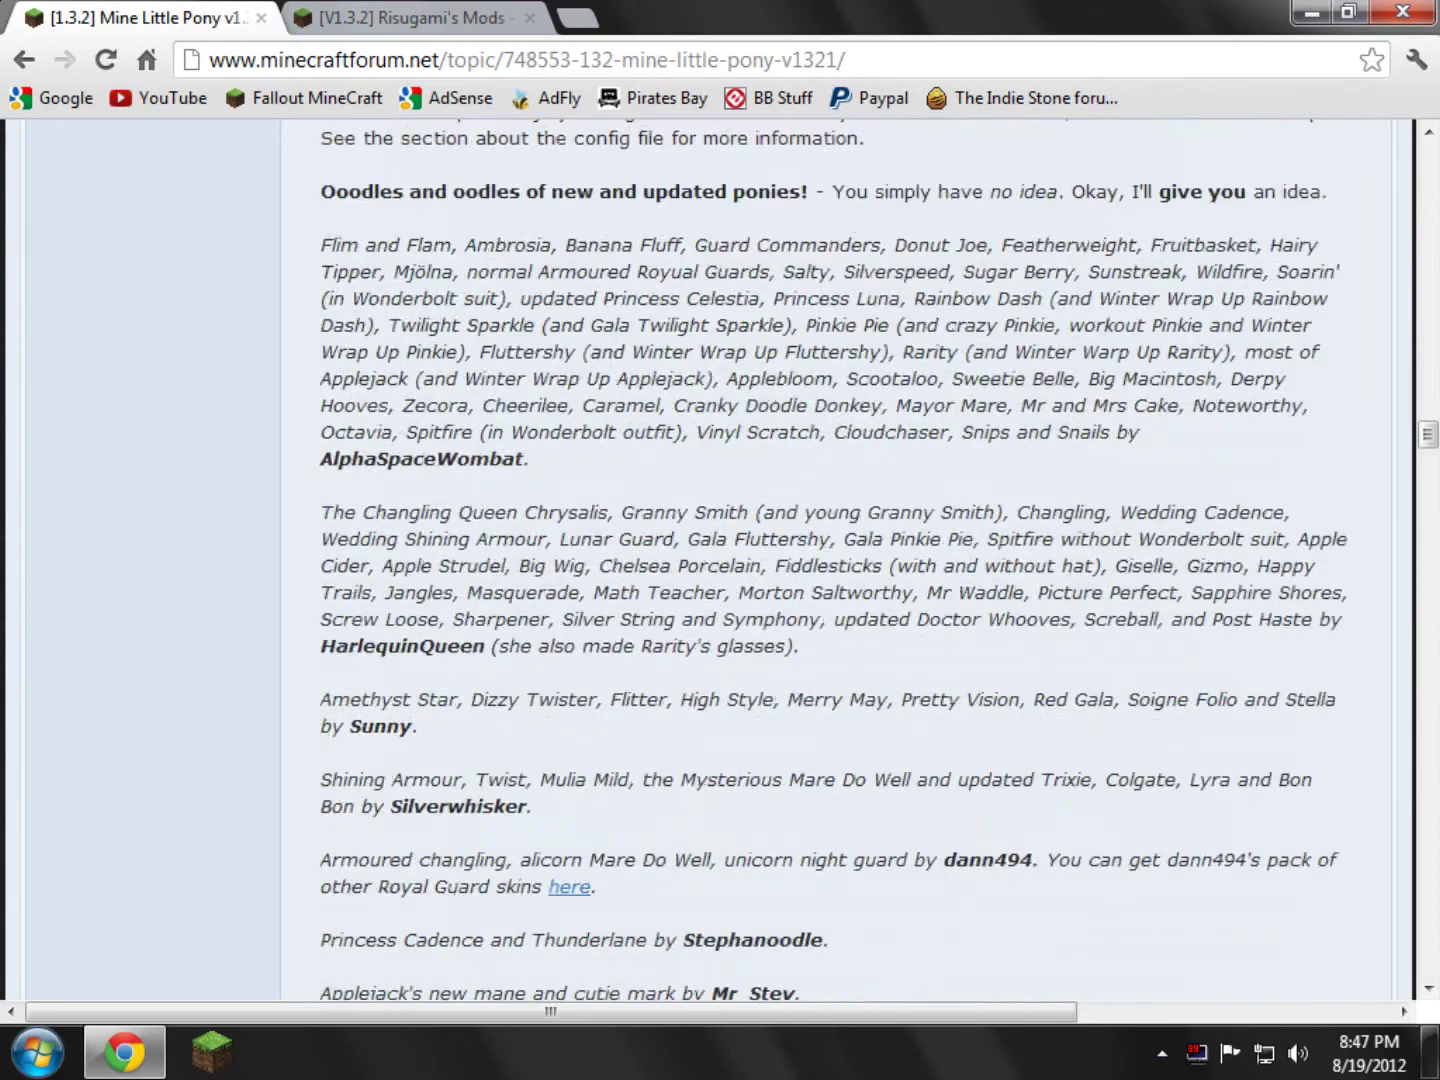
scroll(674, 525, "down", 15)
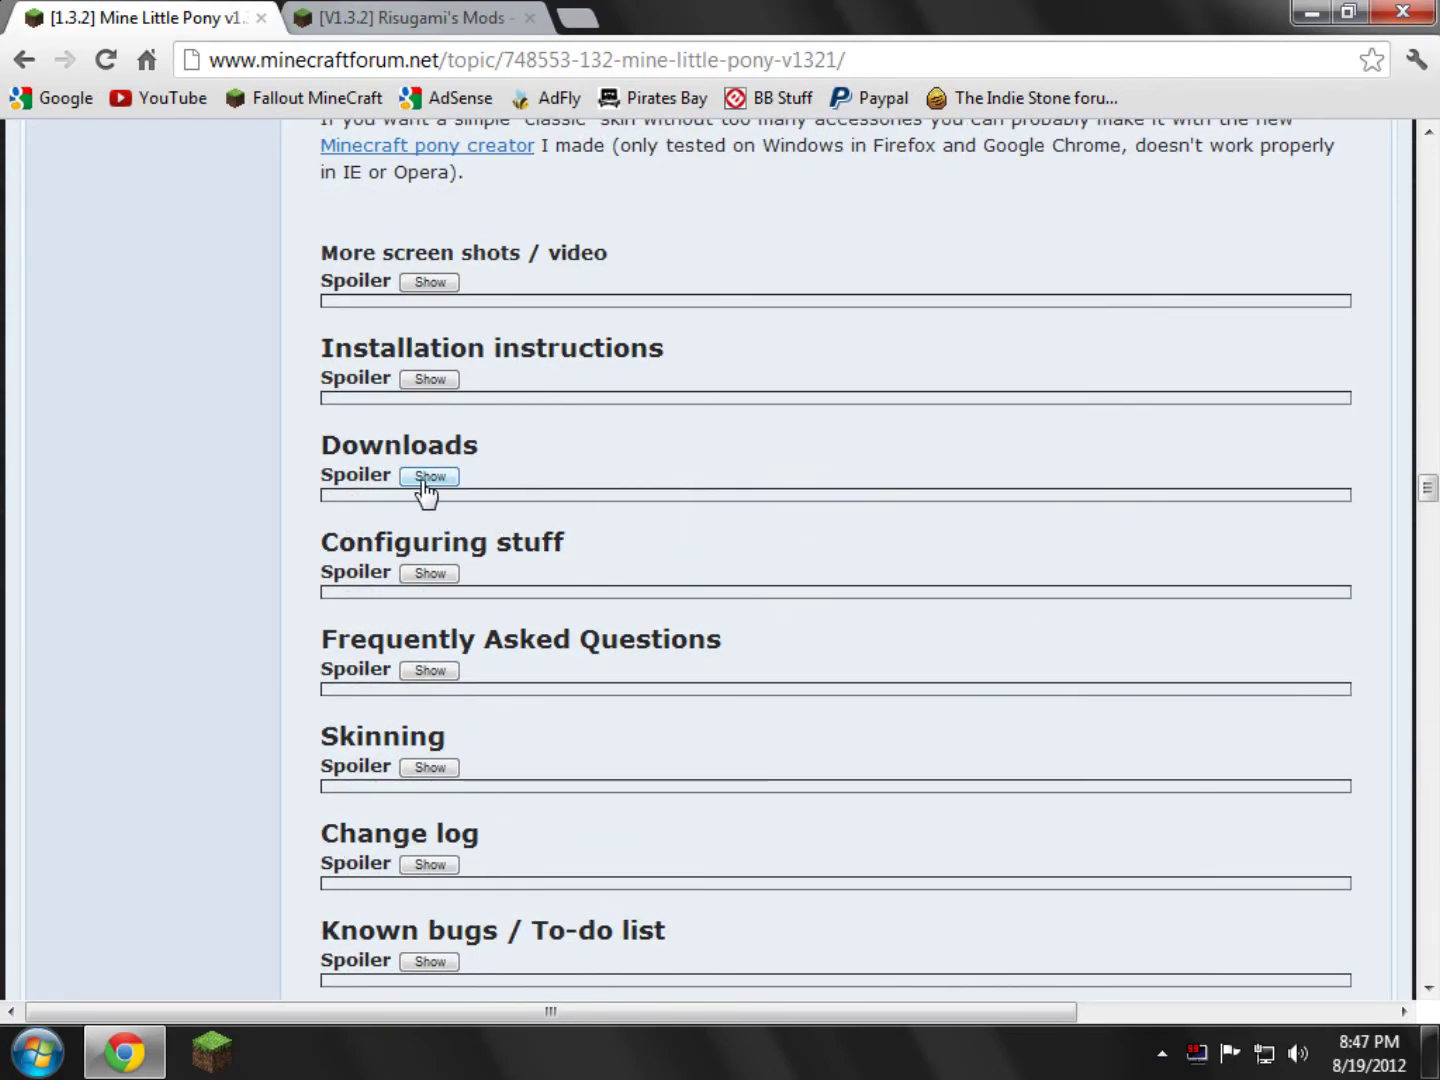
left_click(428, 482)
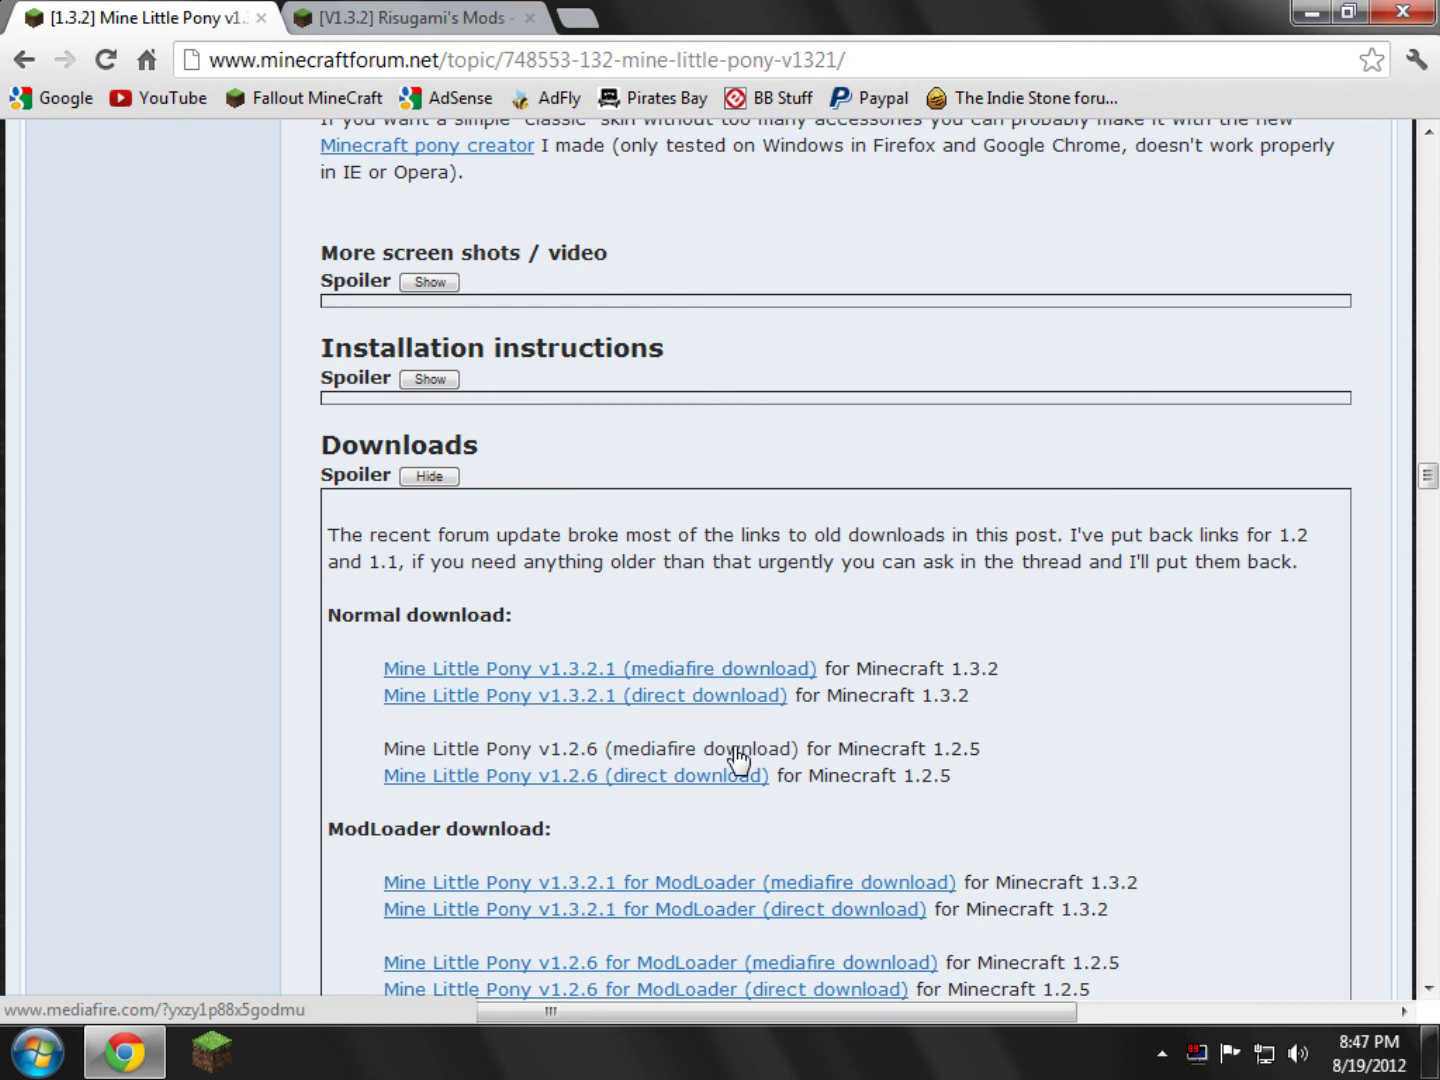
- Download Mine Little Pony v1.3.2.1 for ModLoader from its MediaFire link for Minecraft 1.3.2, and close the download page
scroll(361, 790, "down", 1)
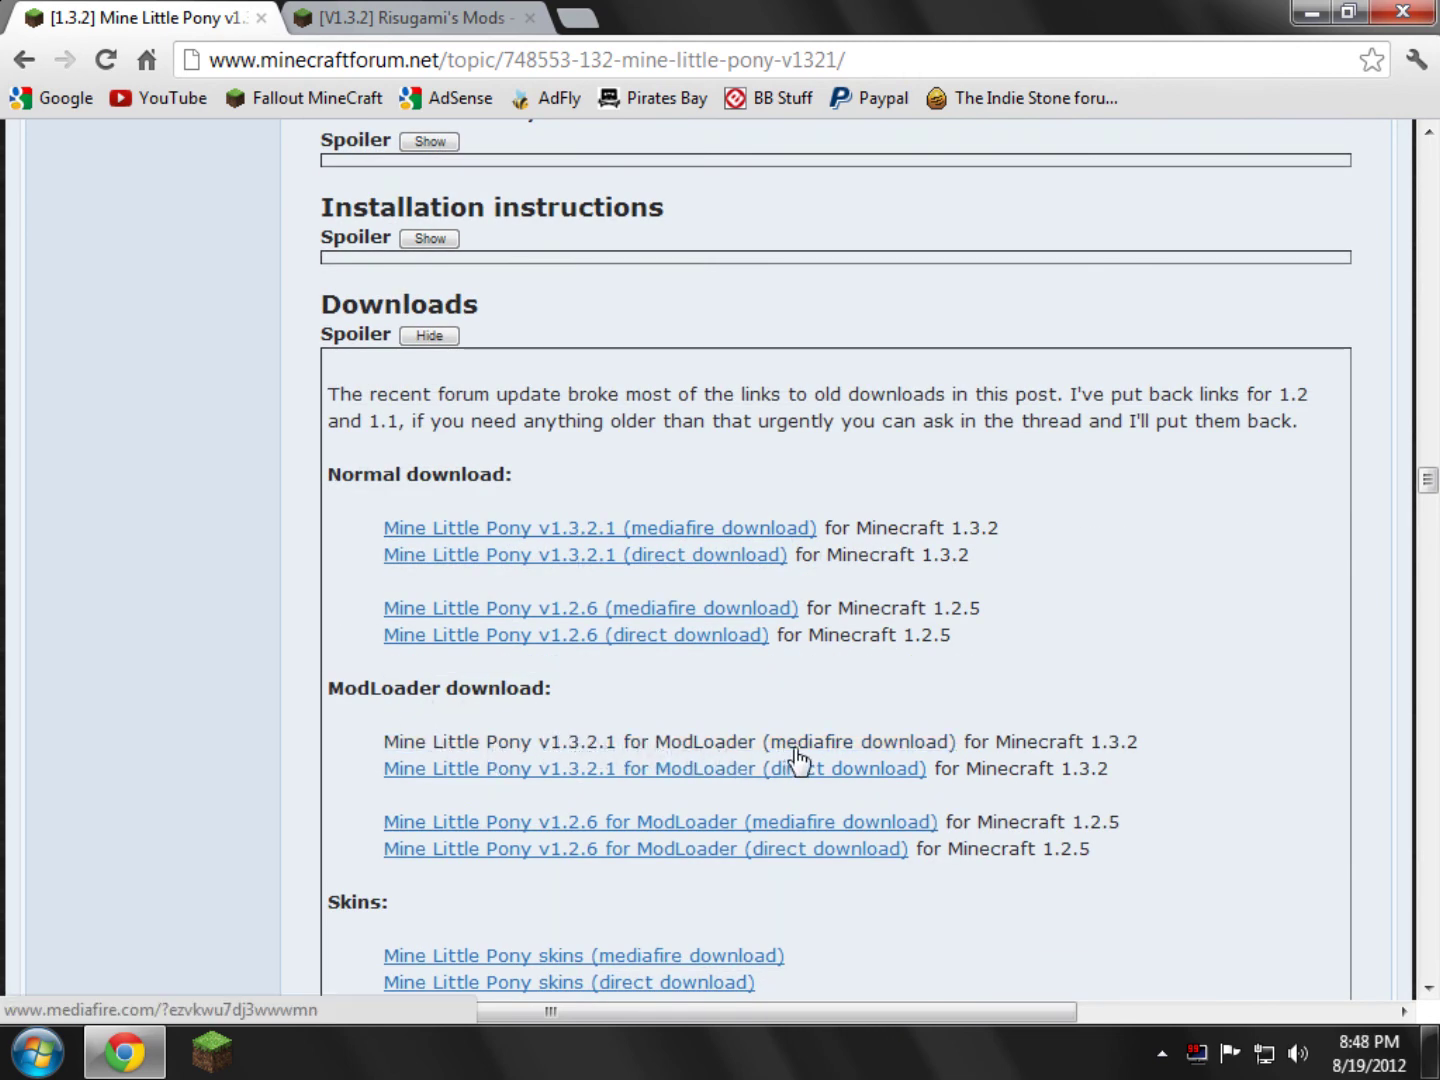
left_click(867, 742)
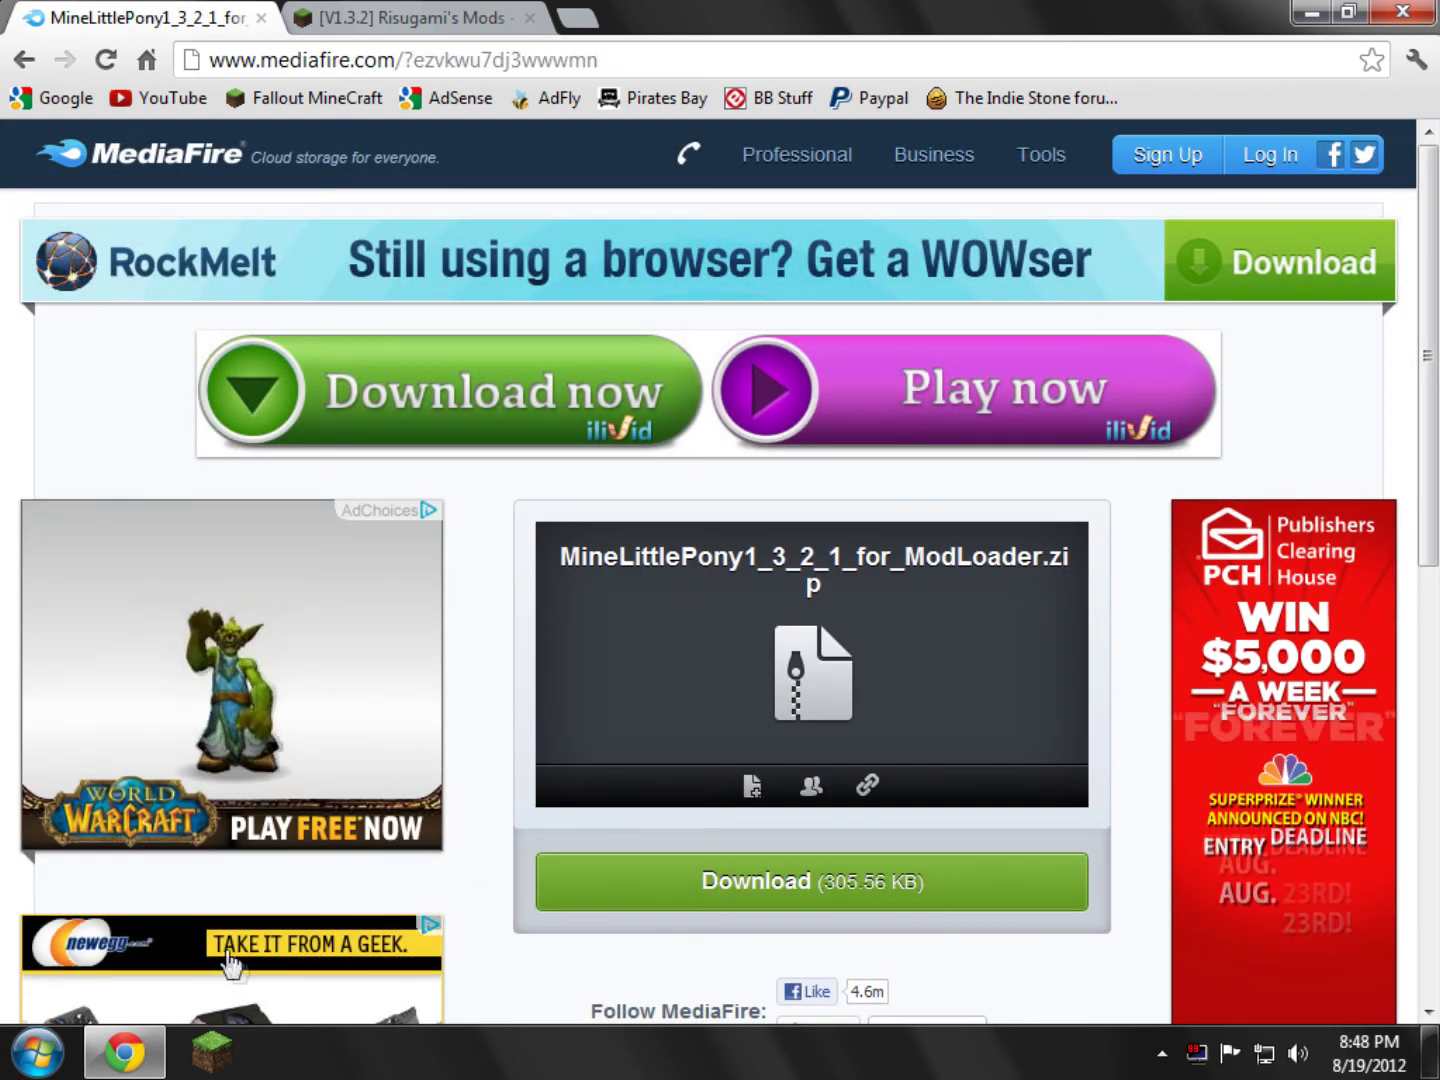
left_click(641, 885)
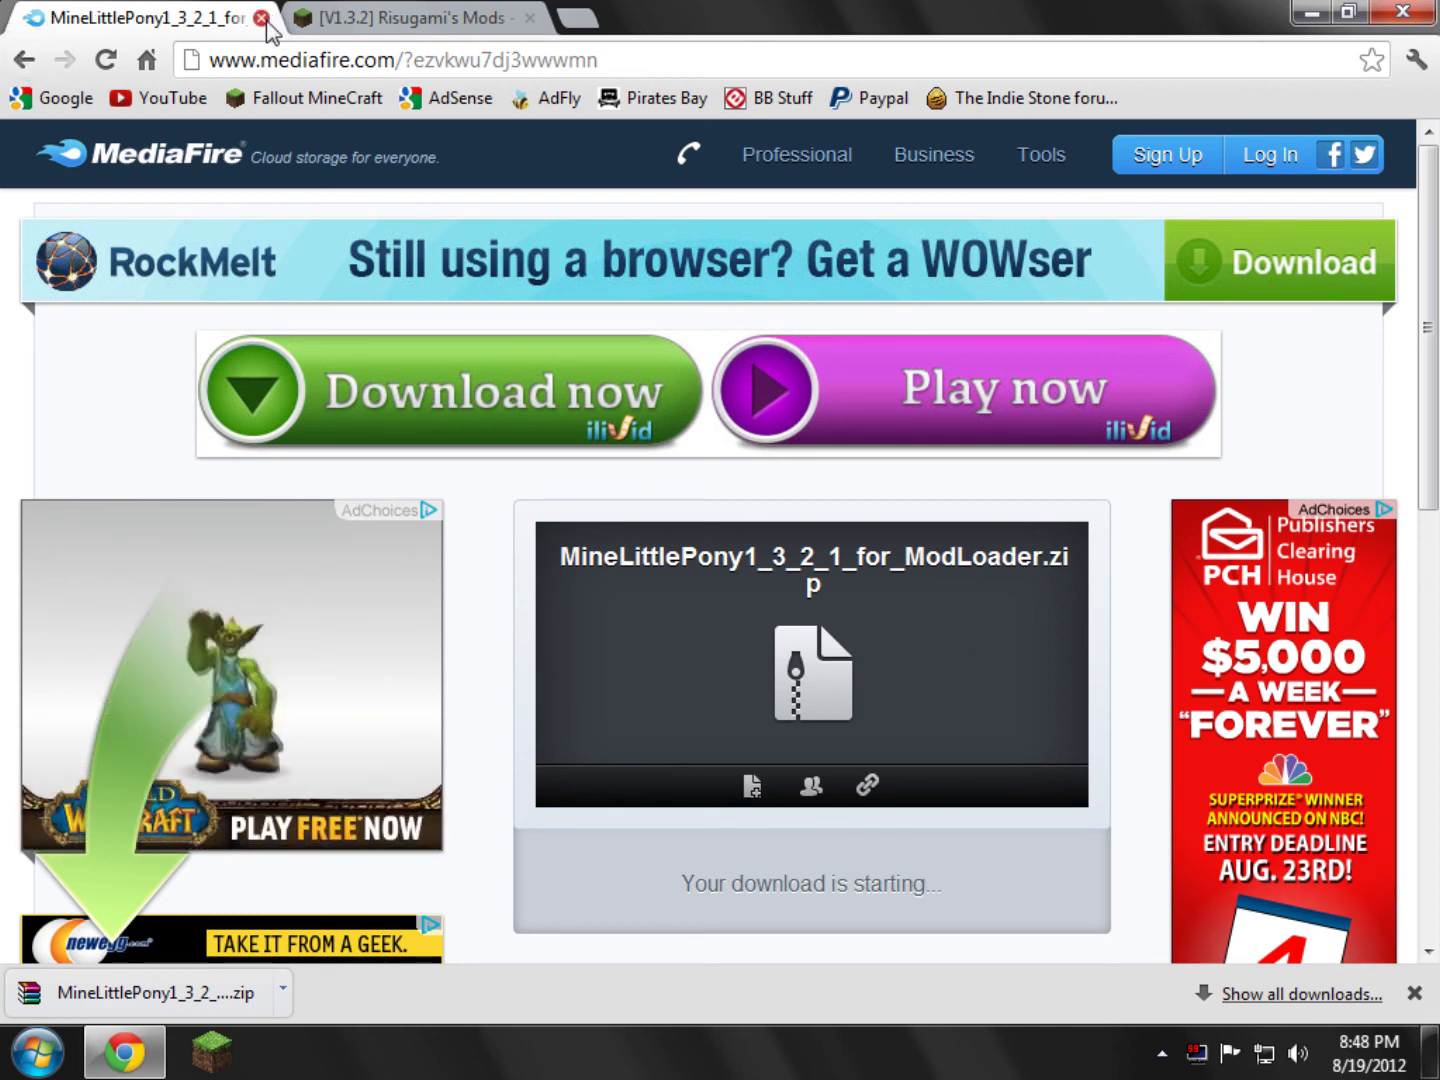
left_click(262, 18)
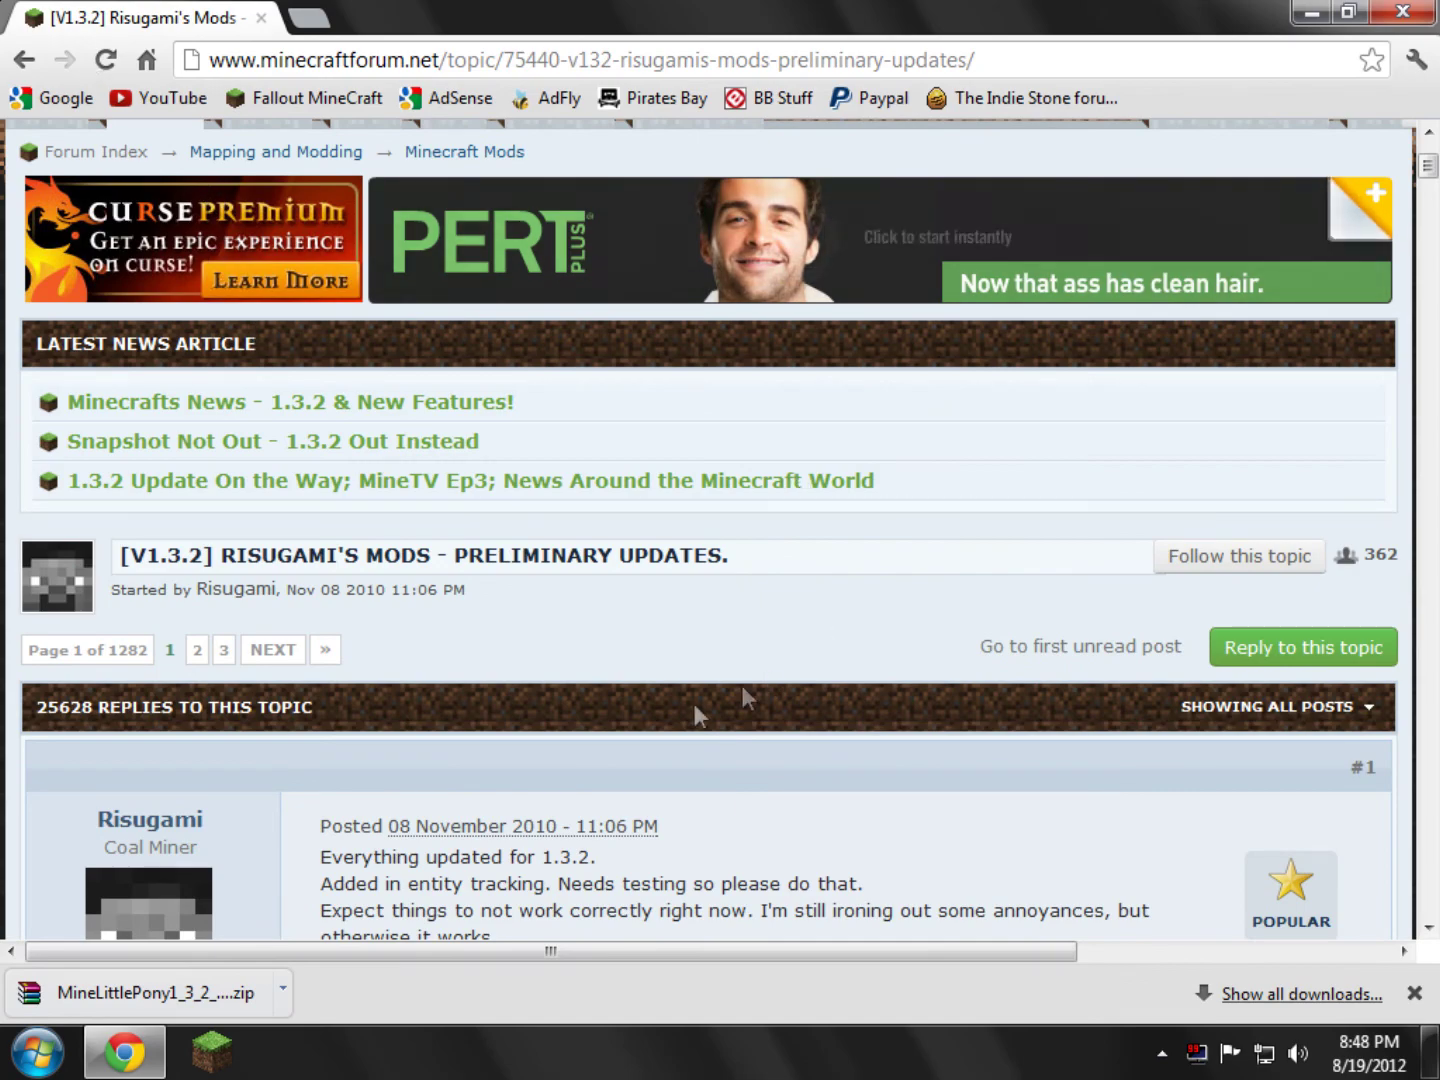
- Download ModLoader 1.3.2 through its Adfly link in the Risugami's Mods topic, skipping the ad
scroll(399, 440, "down", 3)
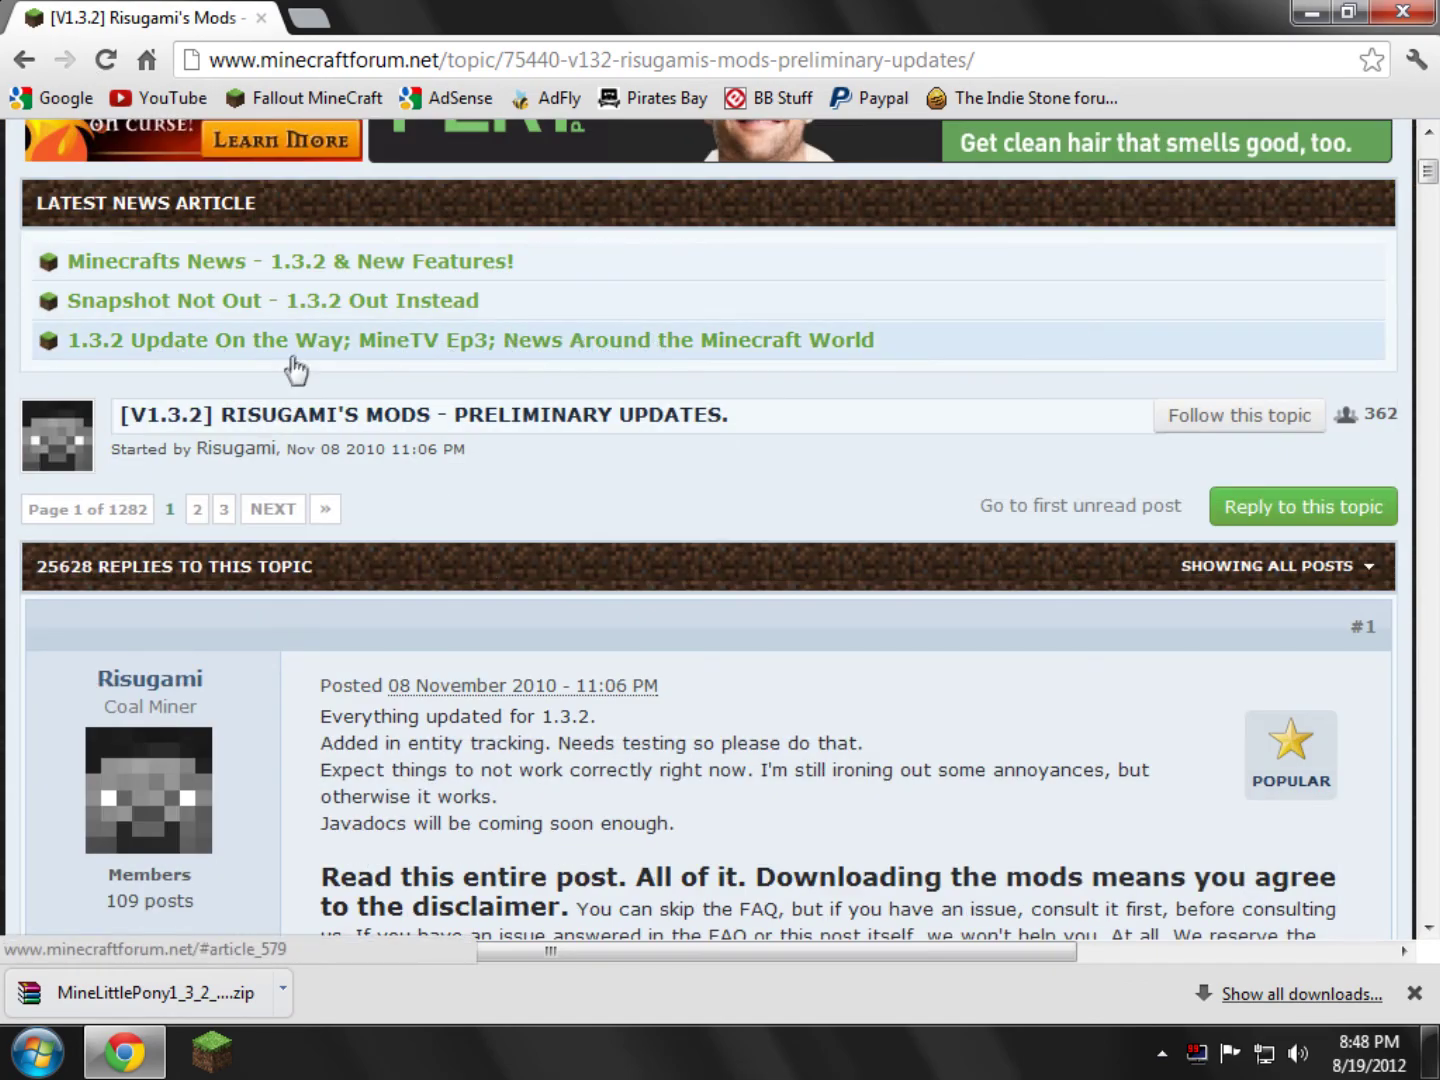
scroll(296, 370, "up", 10)
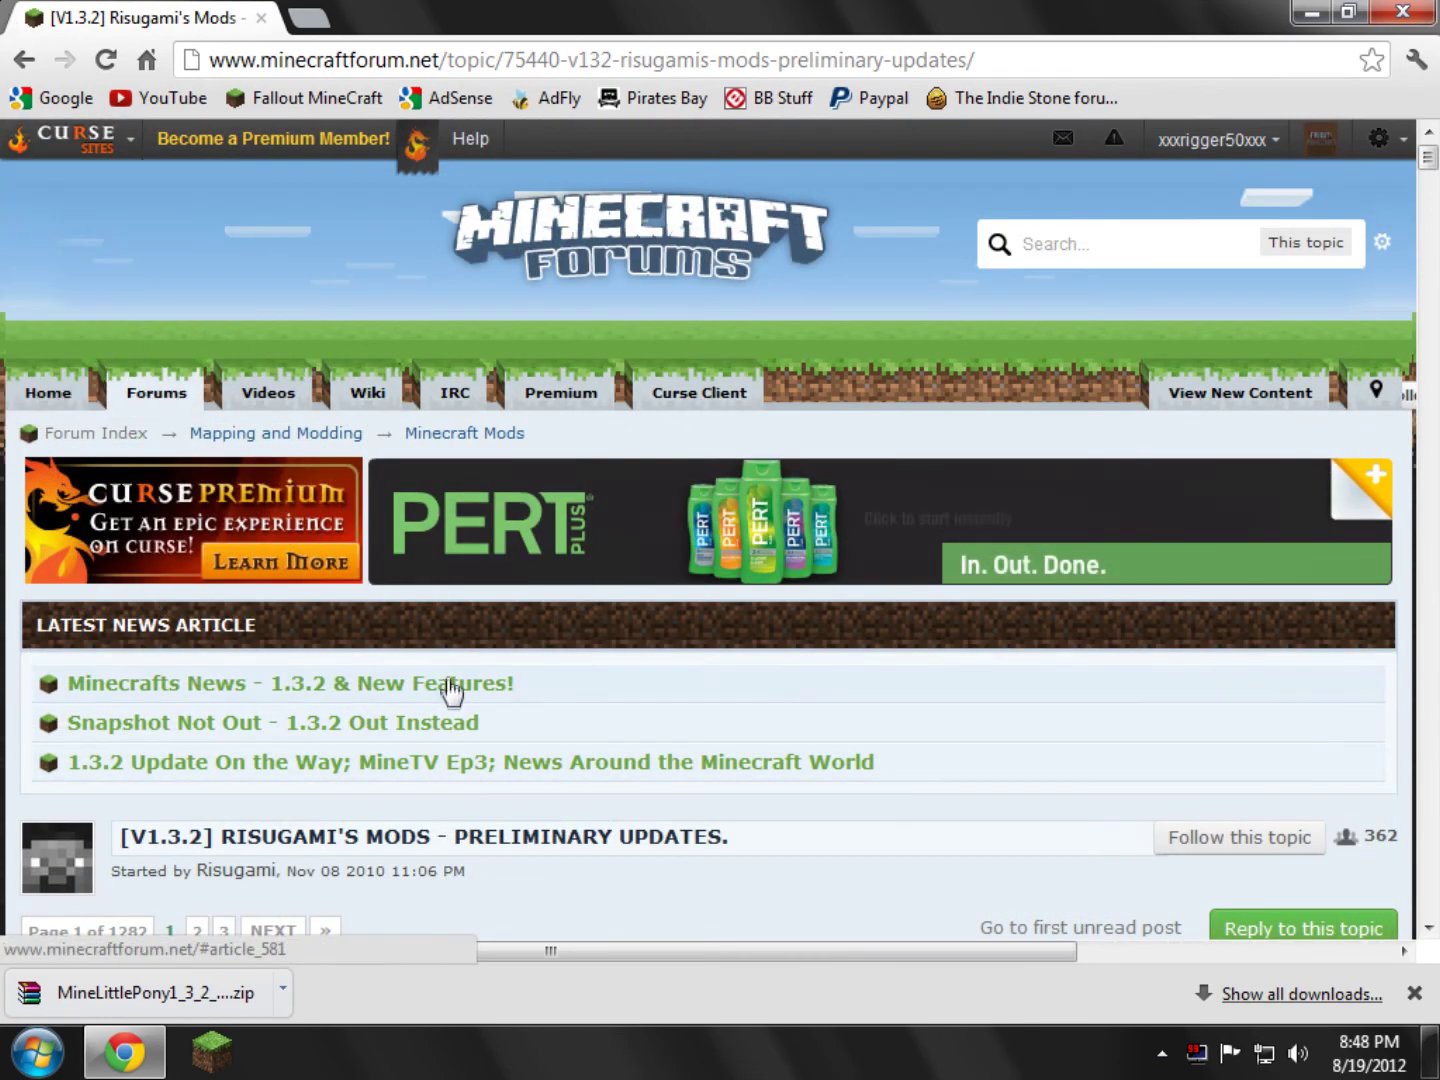
scroll(450, 689, "down", 20)
scroll(386, 592, "down", 7)
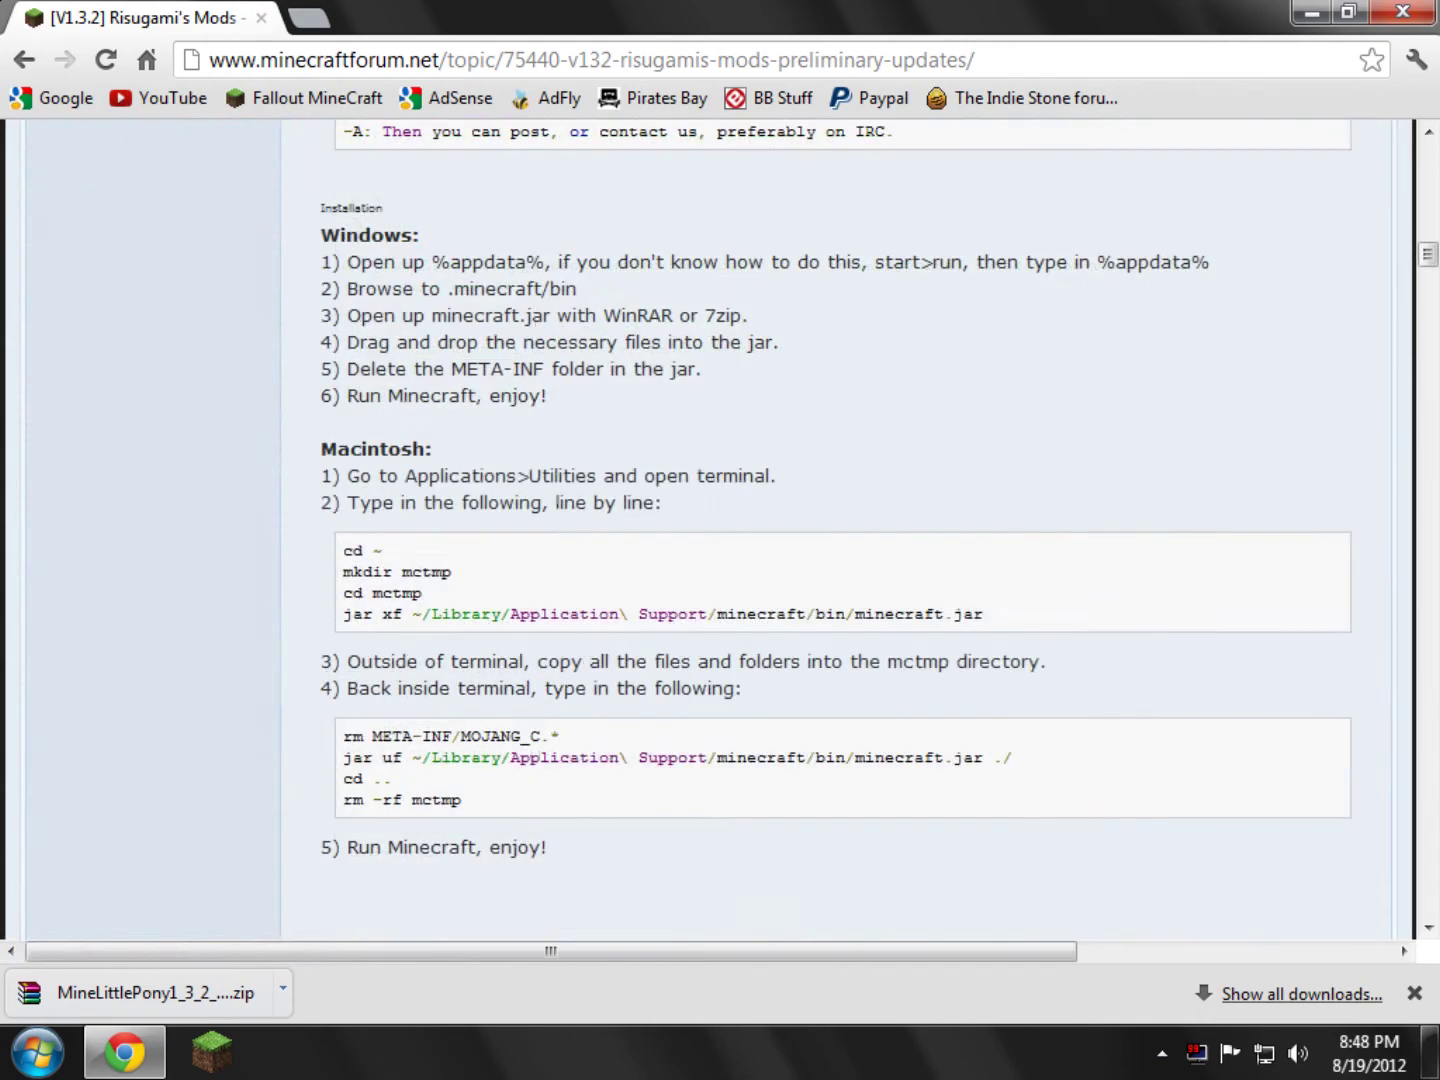
scroll(376, 521, "down", 8)
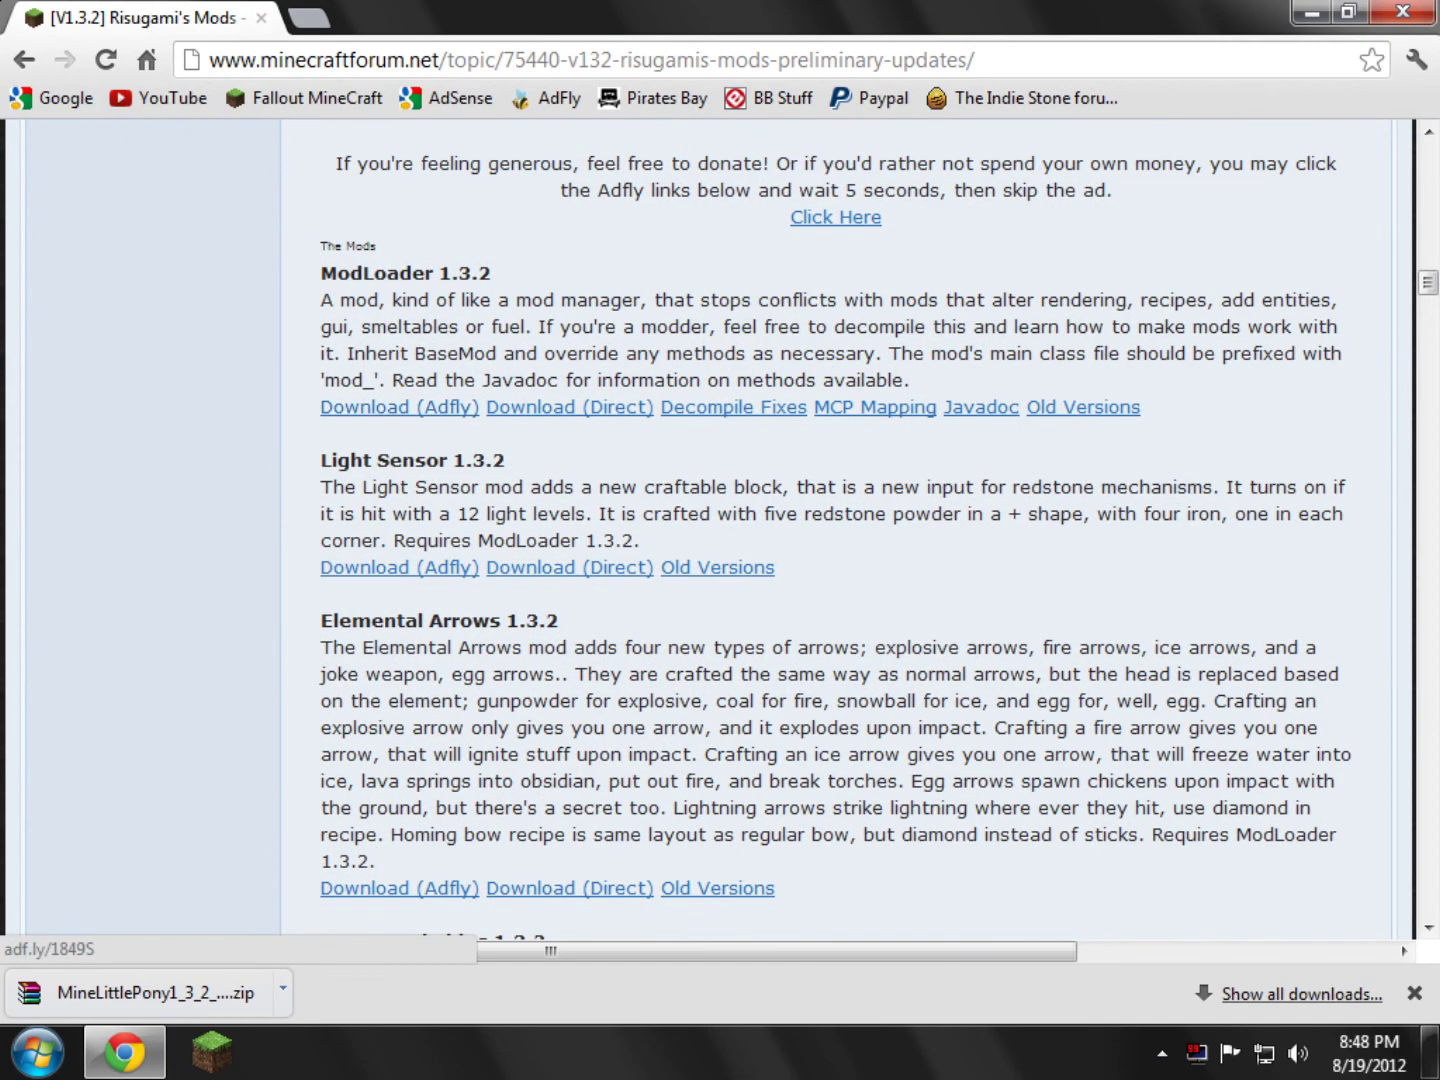
left_click(392, 411)
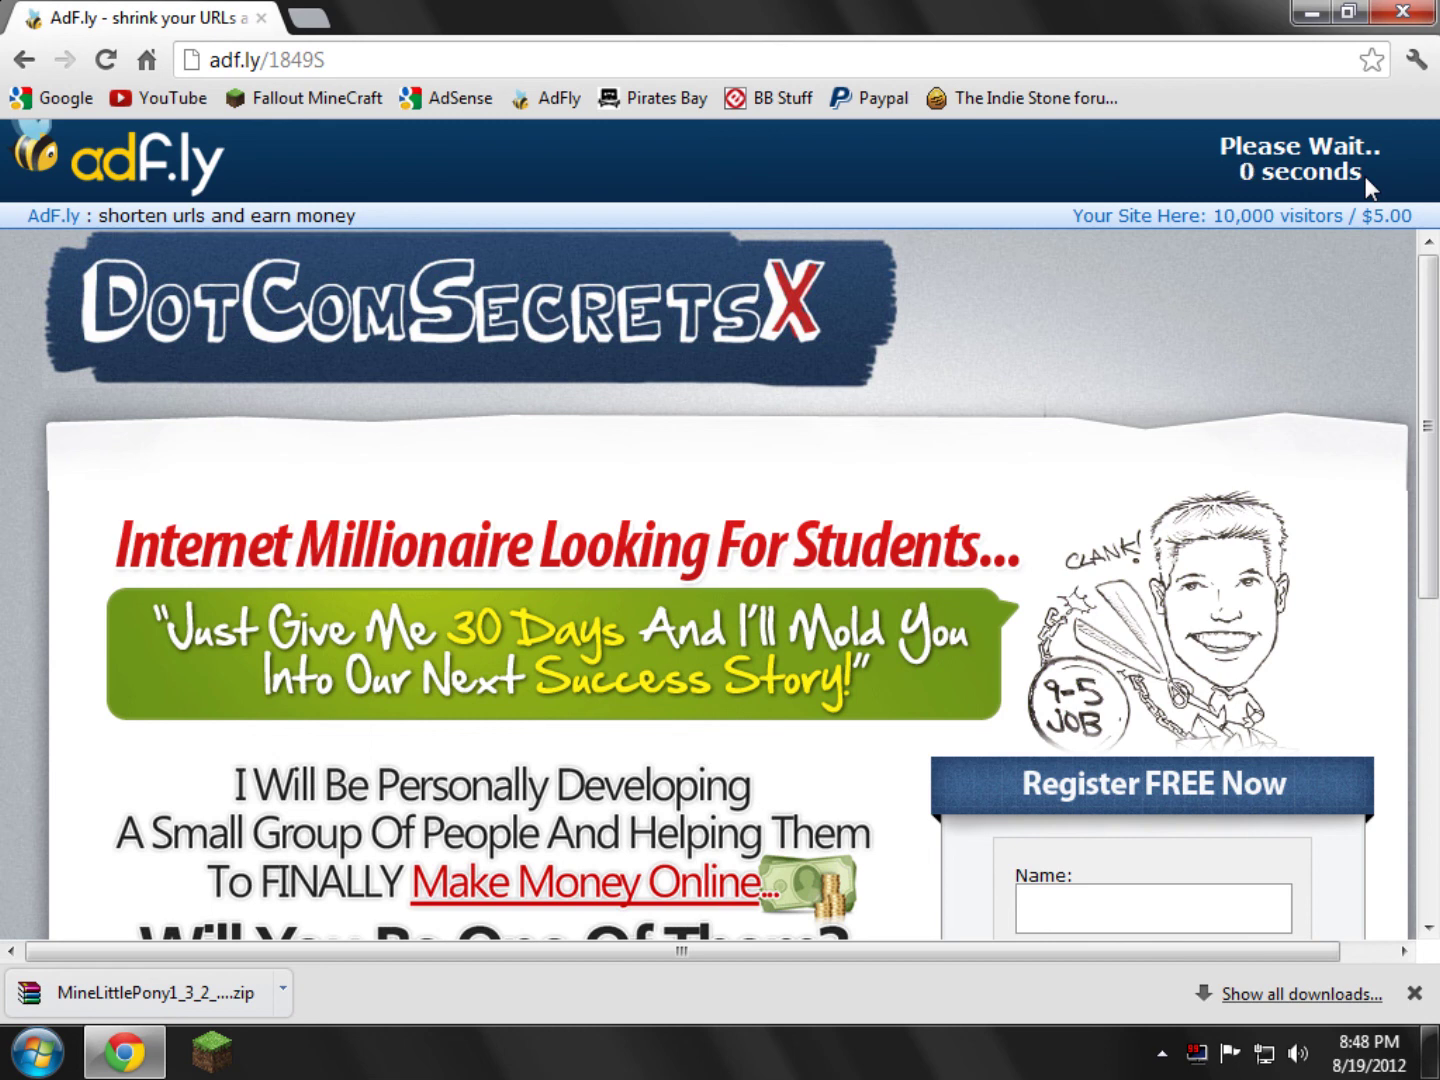
left_click(1275, 189)
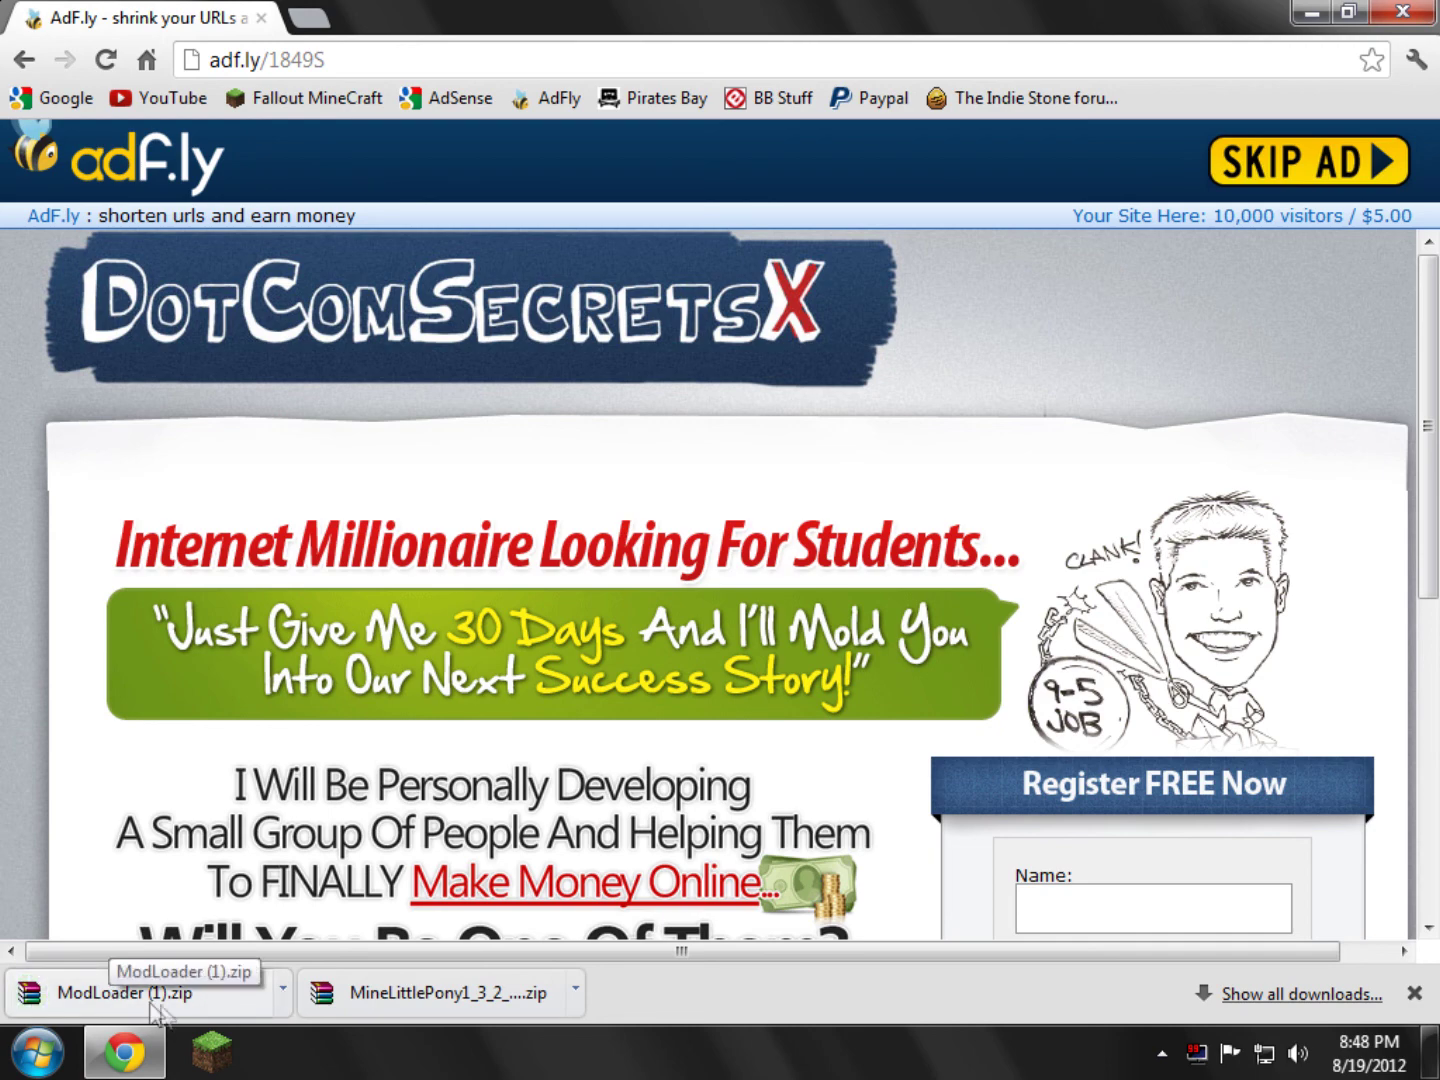
- Show the desktop, open the %appdata% folder through the Windows search, and go to .minecraft\bin
key("super+d")
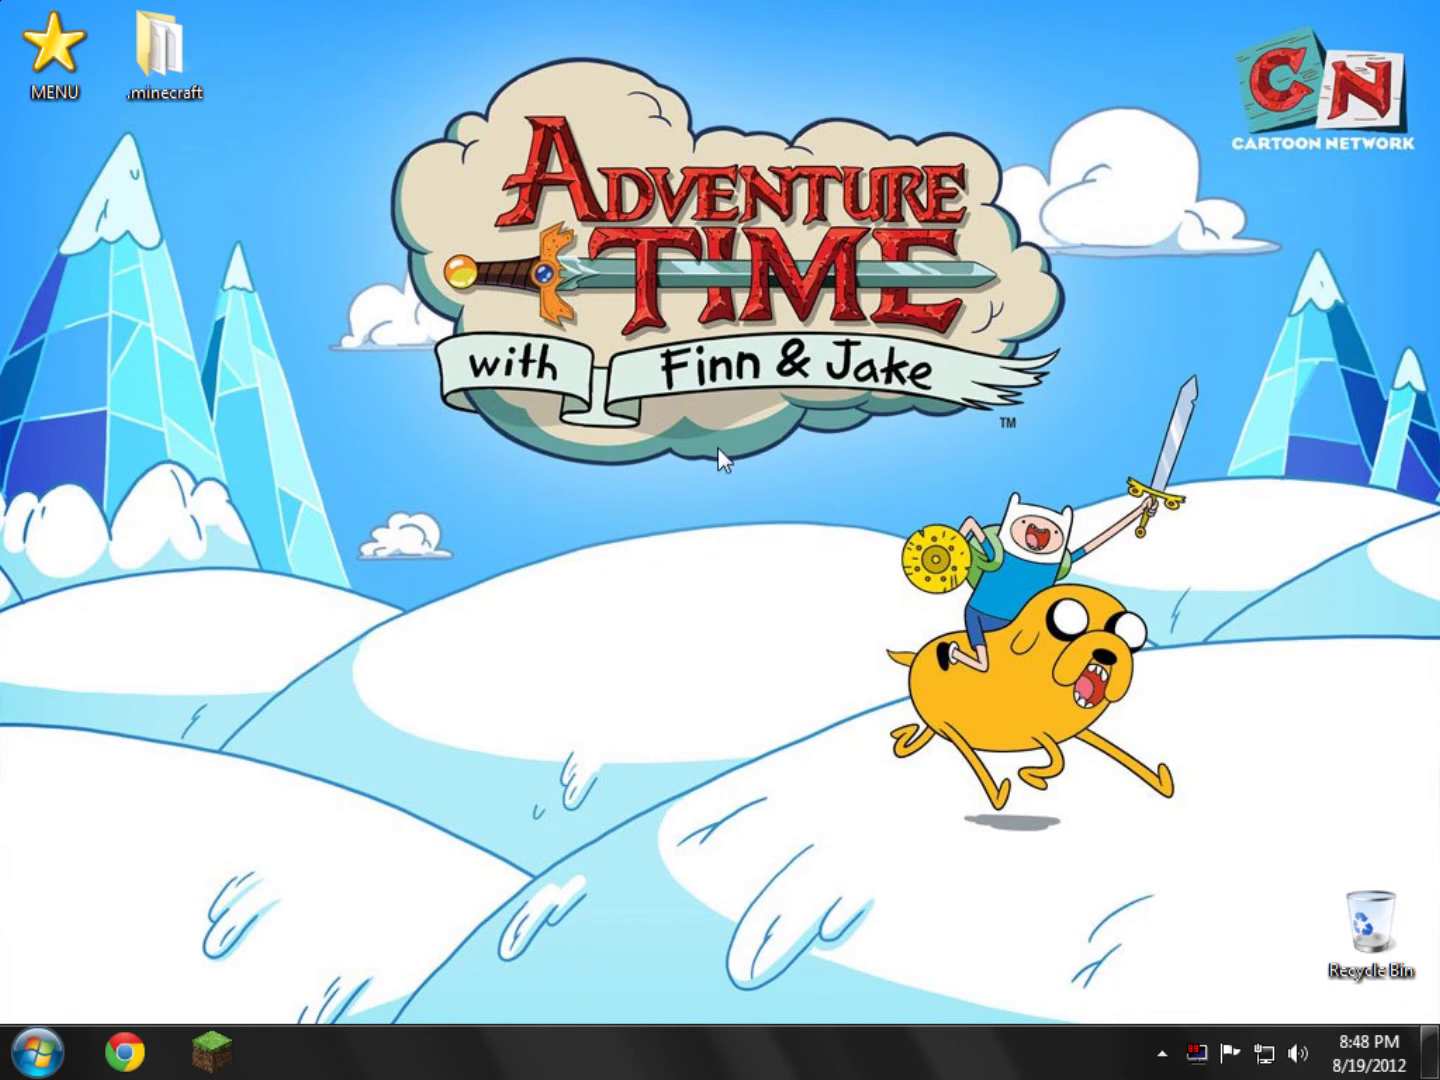
key("super")
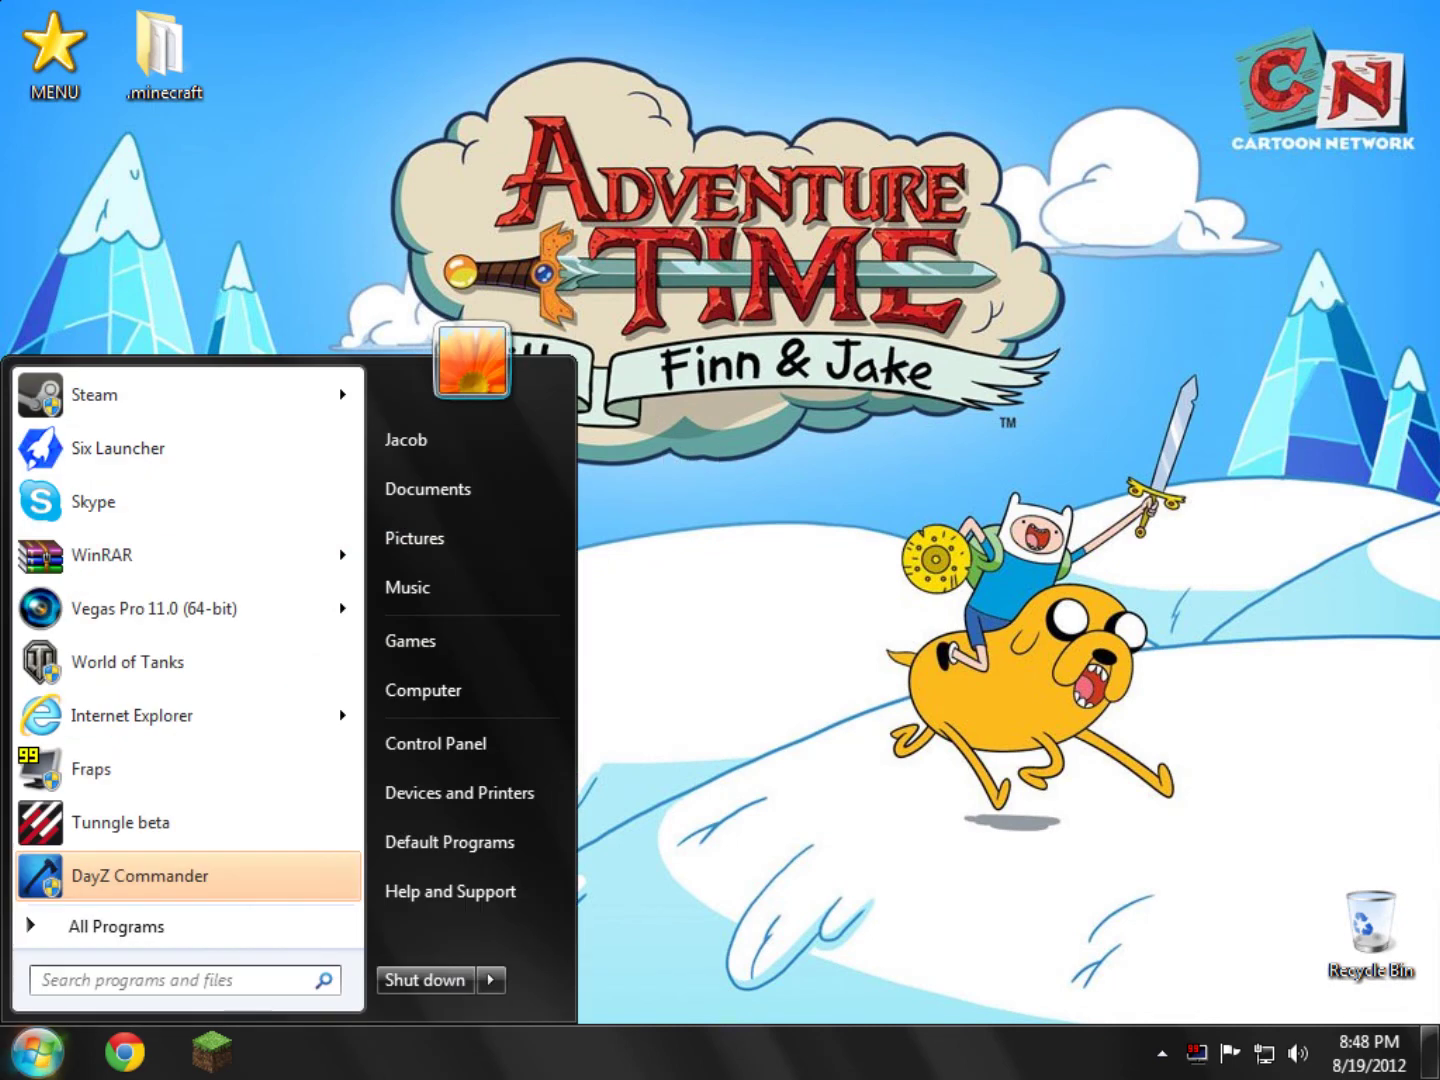
type("%appdata%")
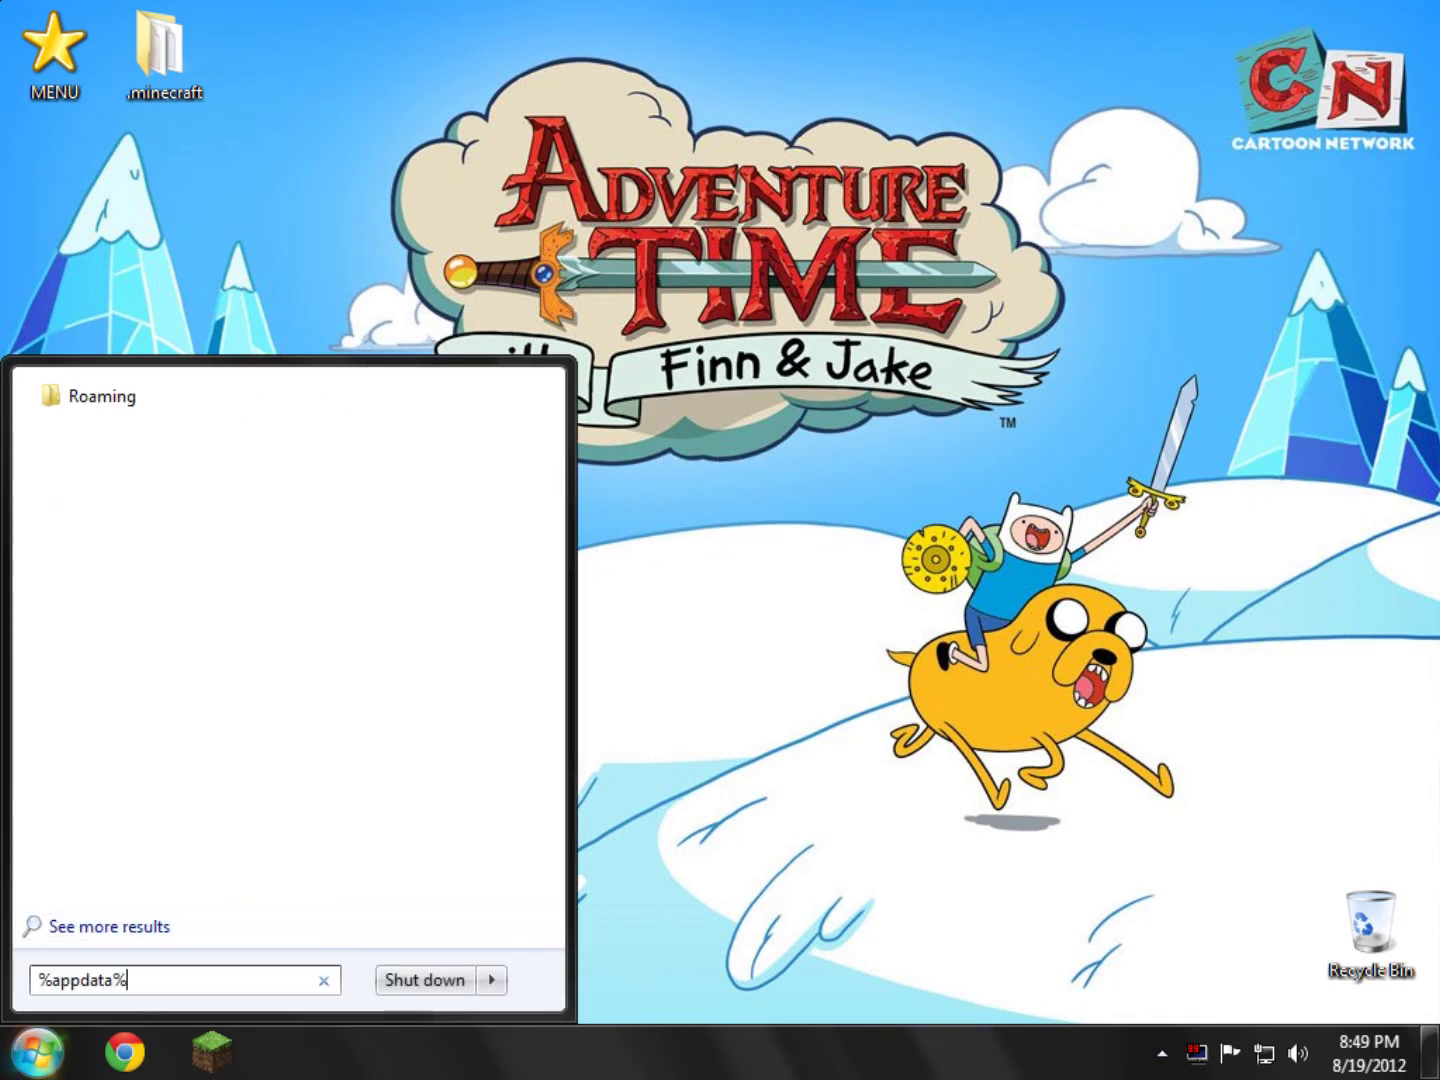
key("Return")
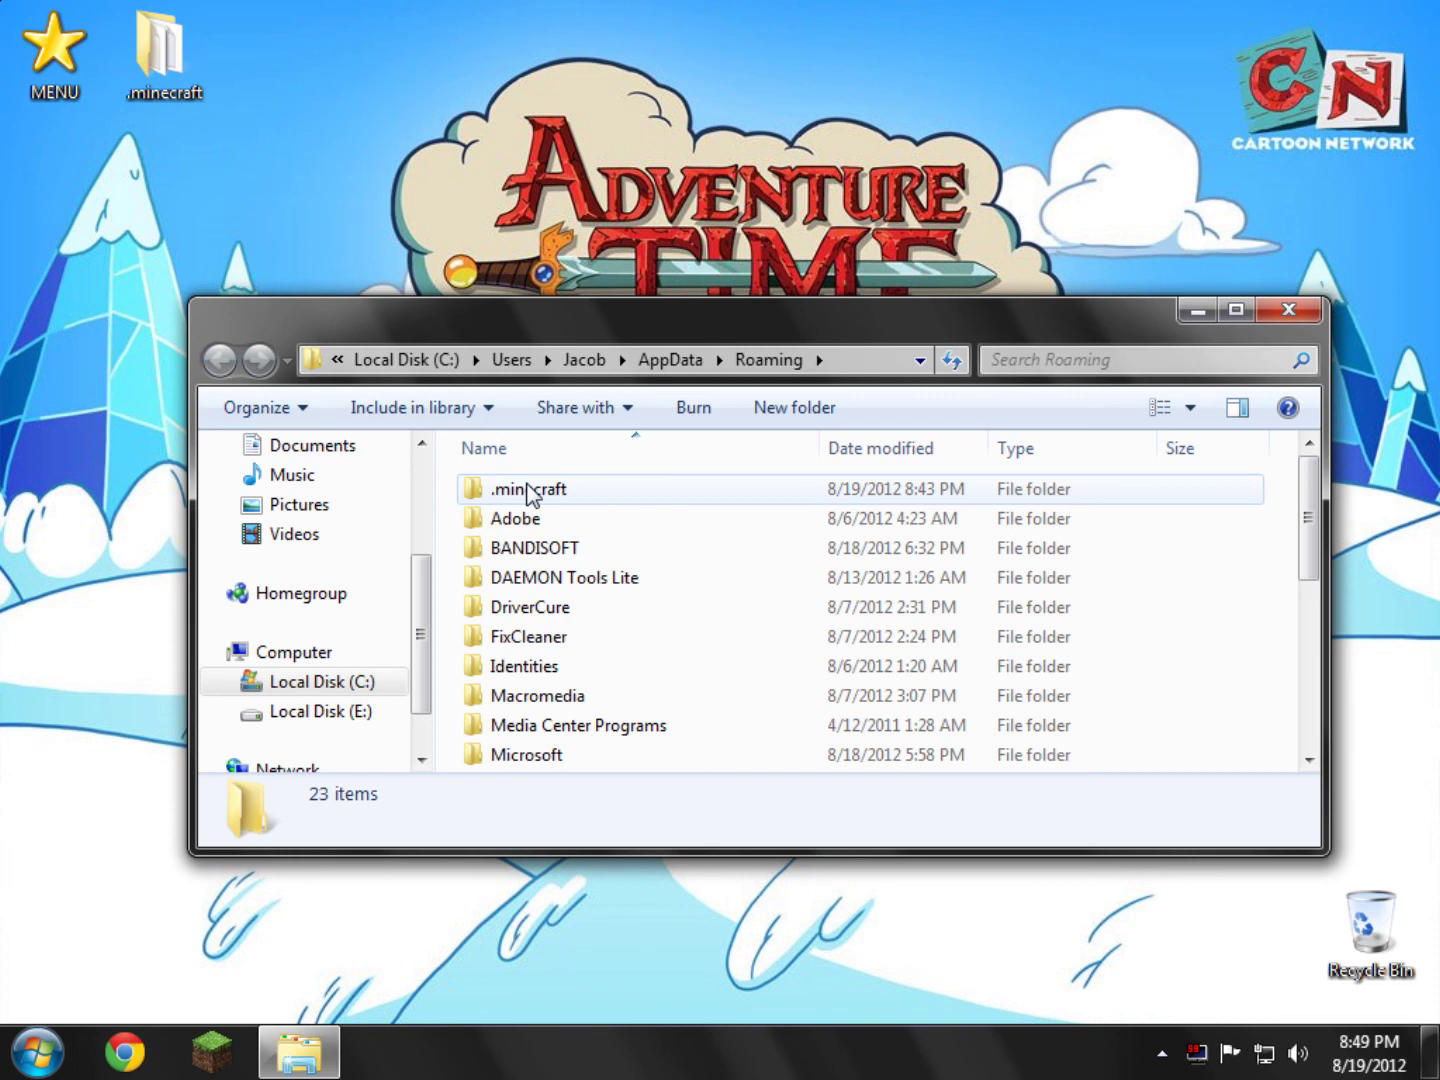
double_click(529, 490)
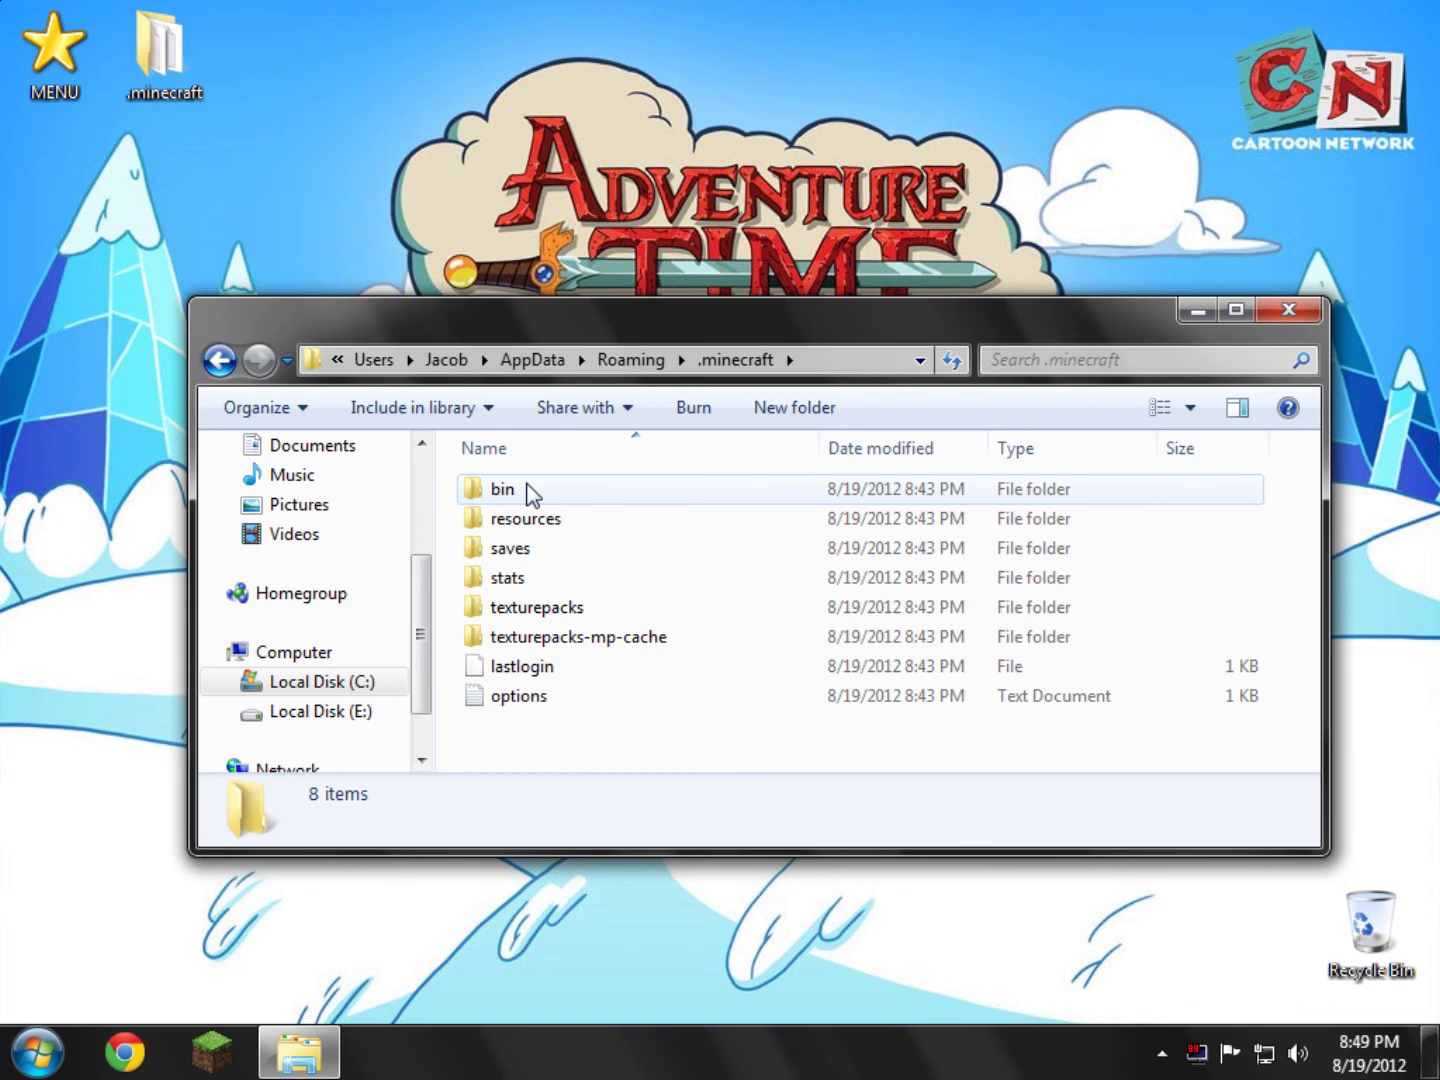
double_click(527, 497)
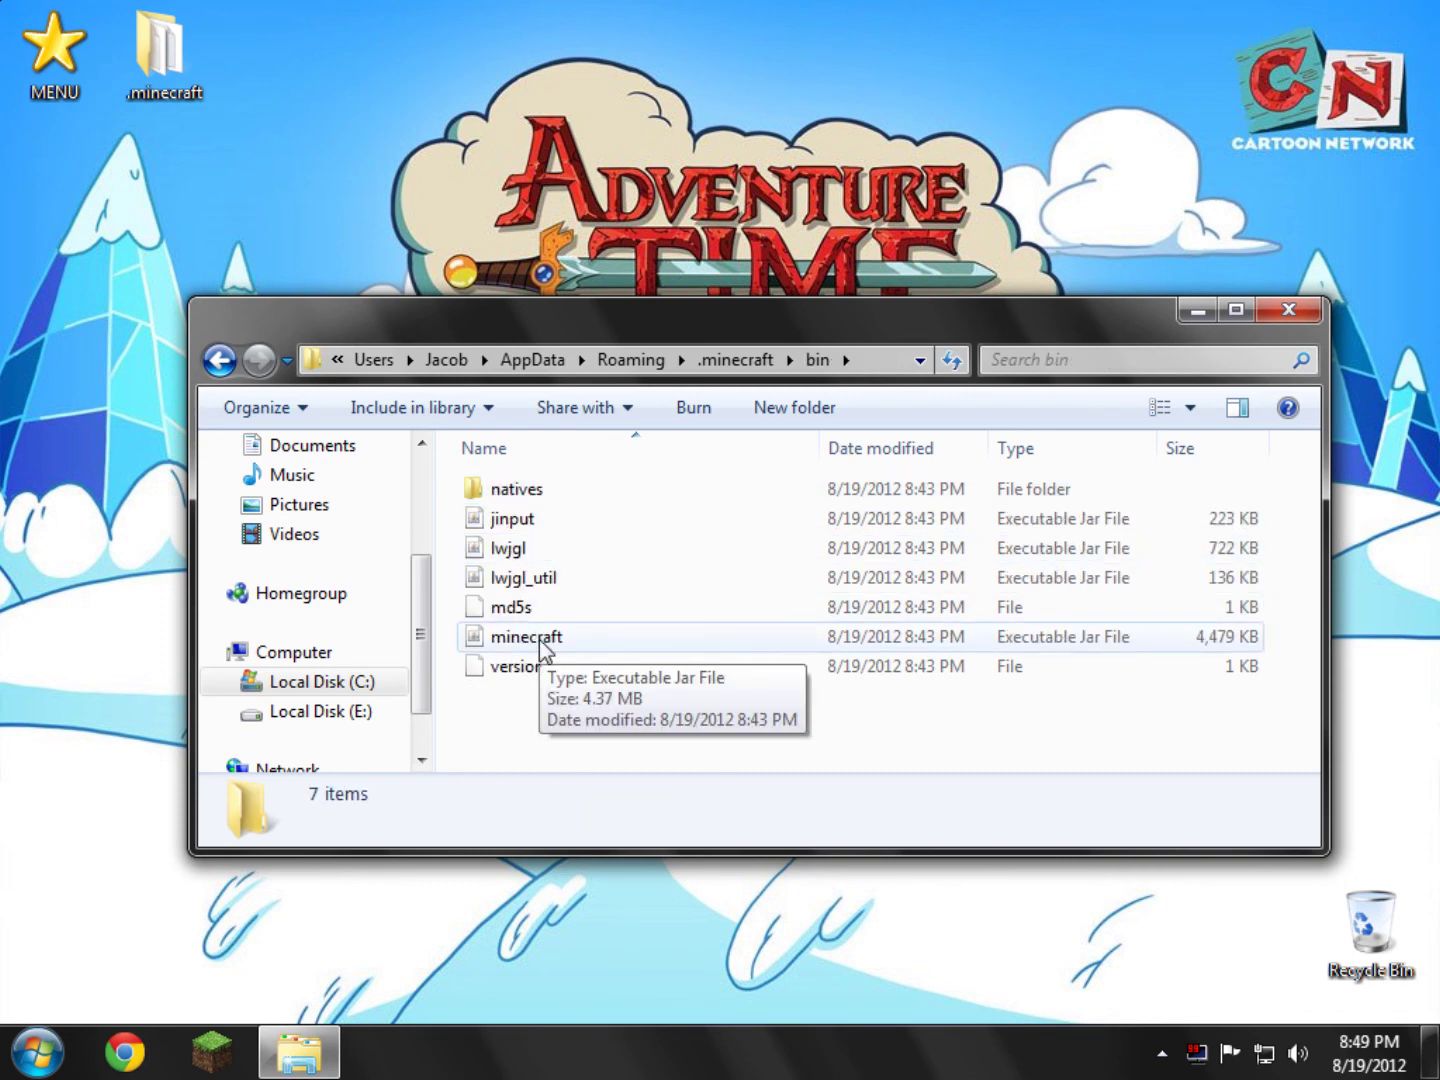
- Open the minecraft jar file from the bin folder with WinRAR
right_click(733, 637)
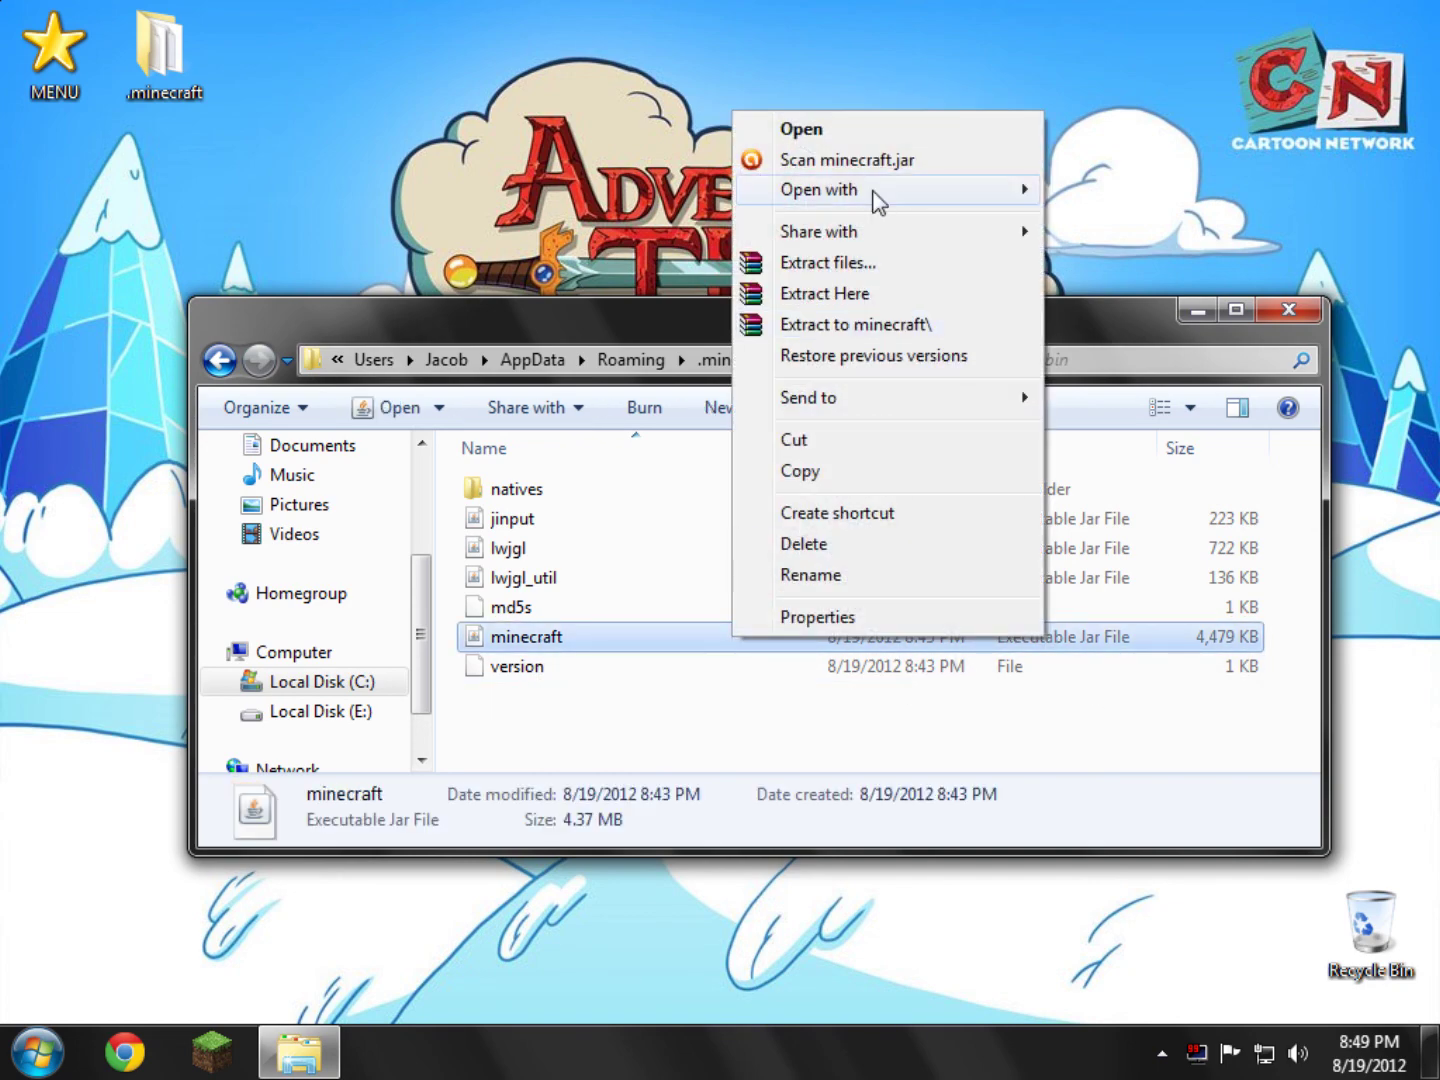
mouse_move(1000, 193)
left_click(1083, 225)
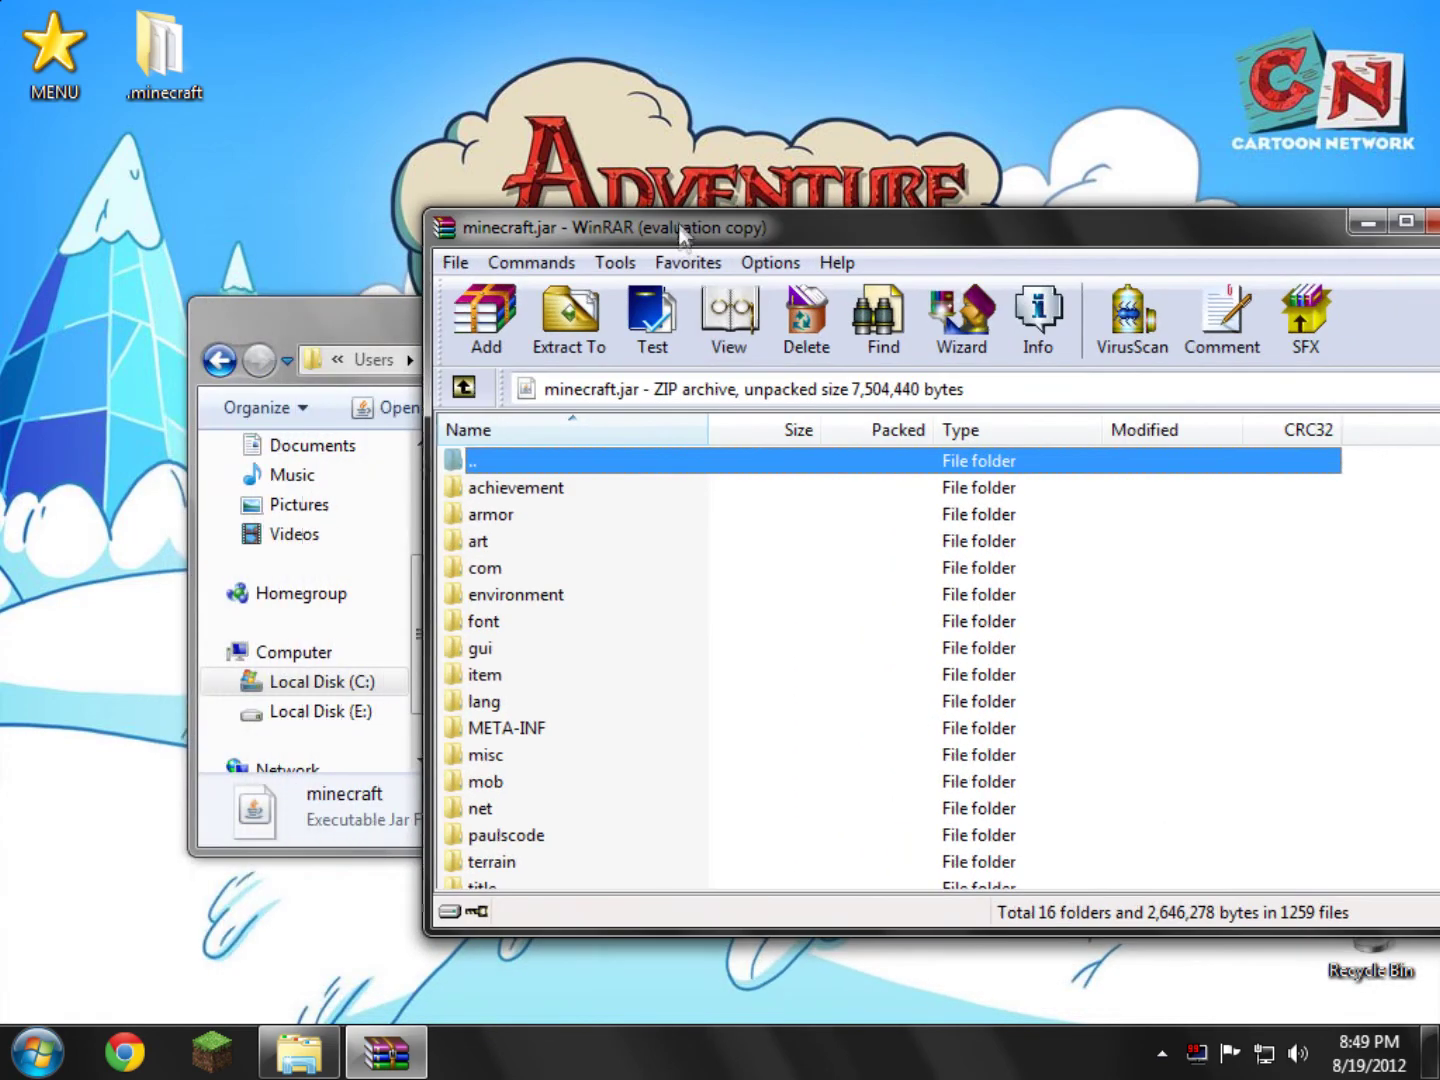
- Delete the META-INF folder from the minecraft.jar archive
right_click(540, 734)
left_click(655, 371)
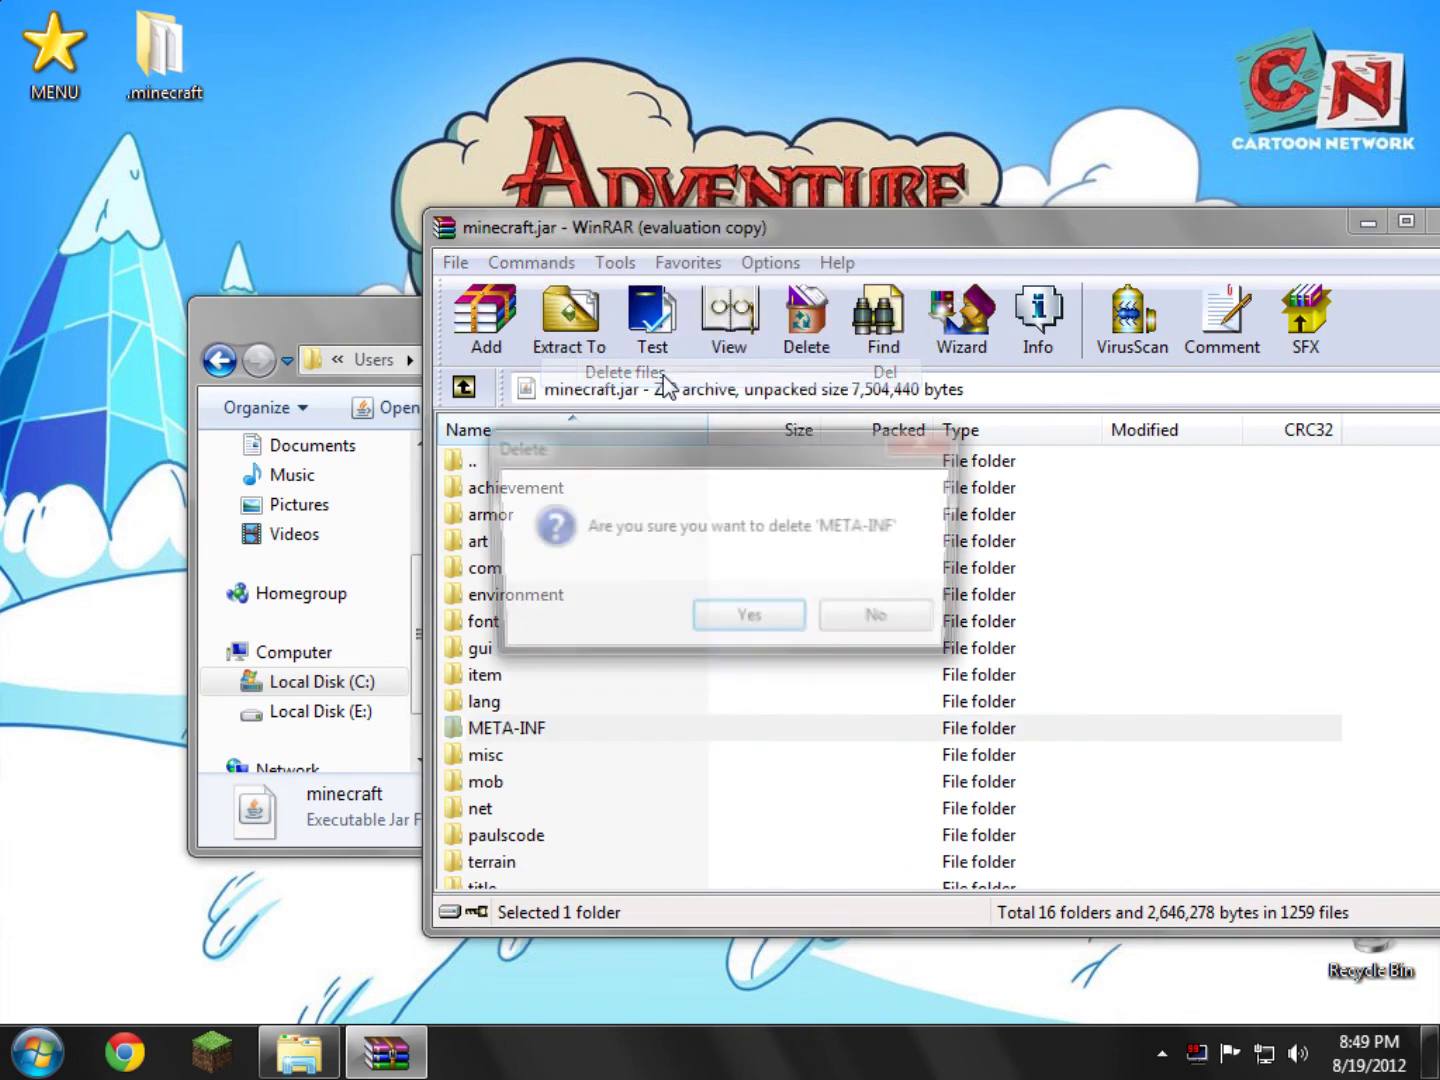
left_click(763, 631)
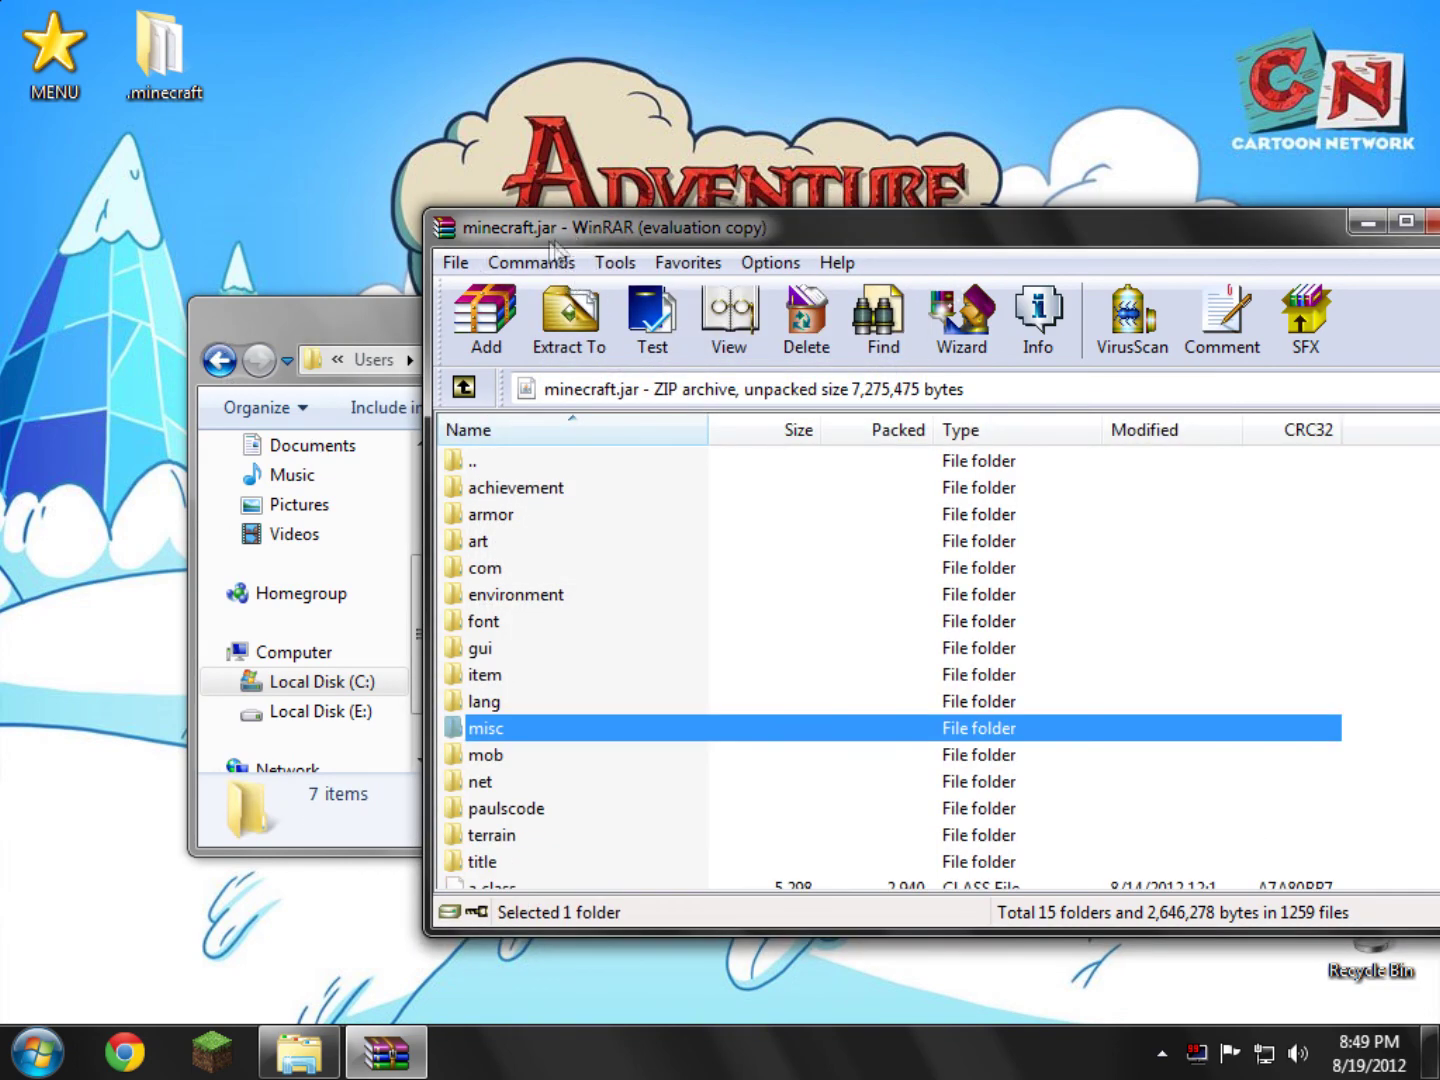
- Move the archive and folder windows apart, return to the .minecraft folder, and create a new folder named mods there
left_click_drag(552, 245, 626, 226)
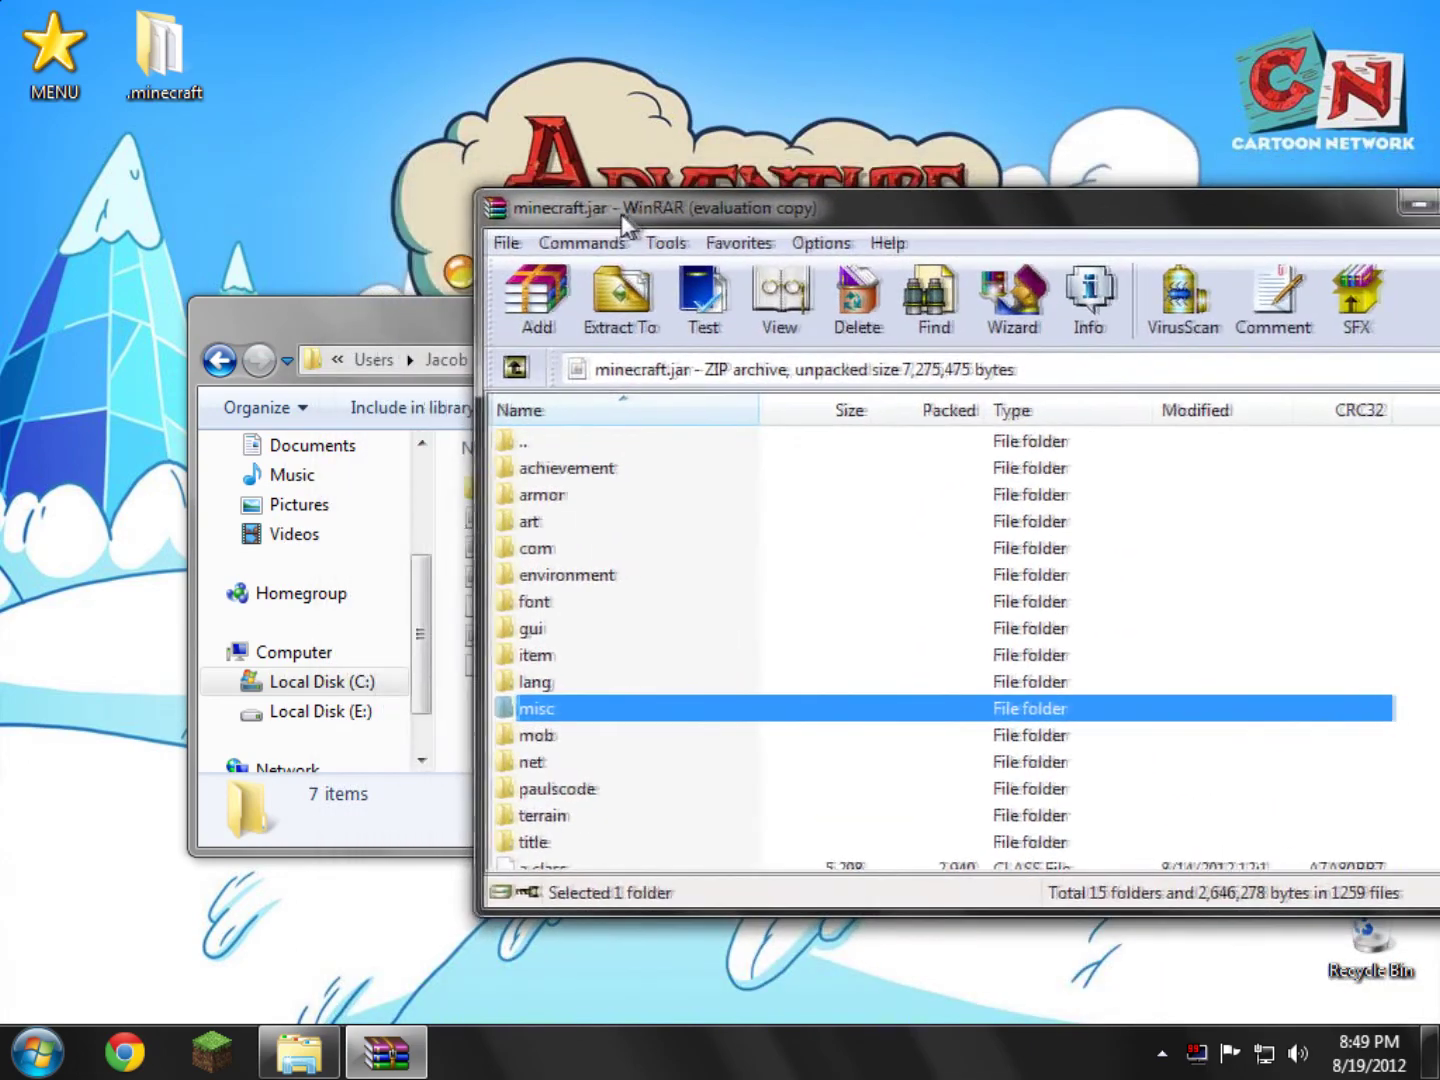
left_click_drag(380, 310, 308, 293)
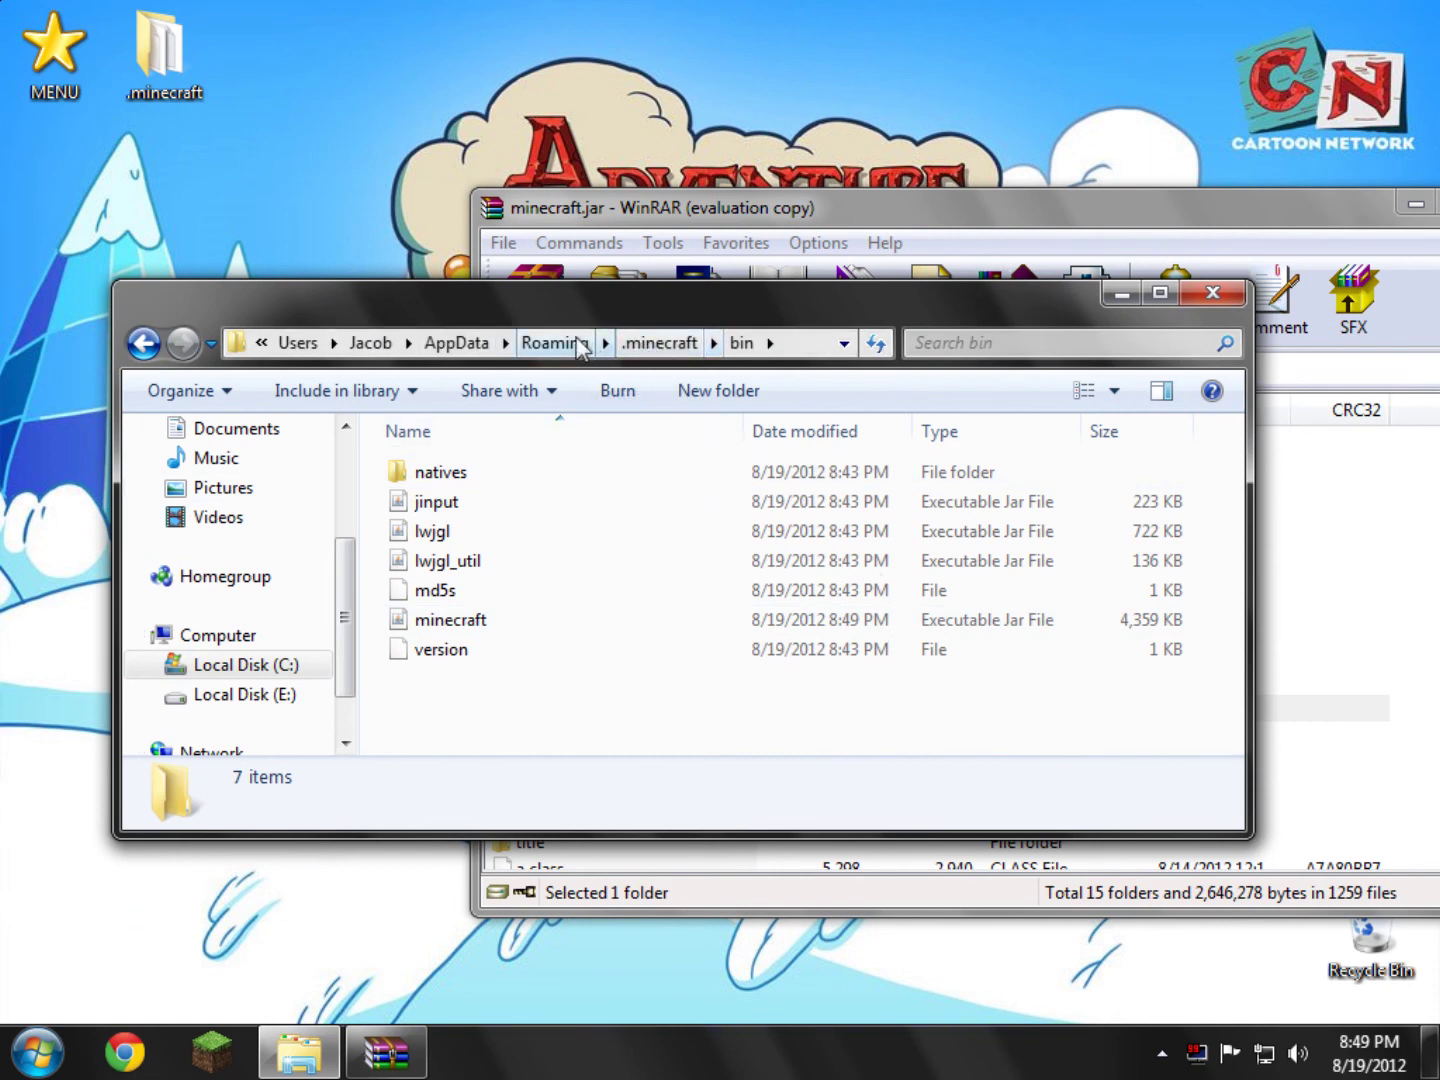
left_click(660, 343)
right_click(548, 735)
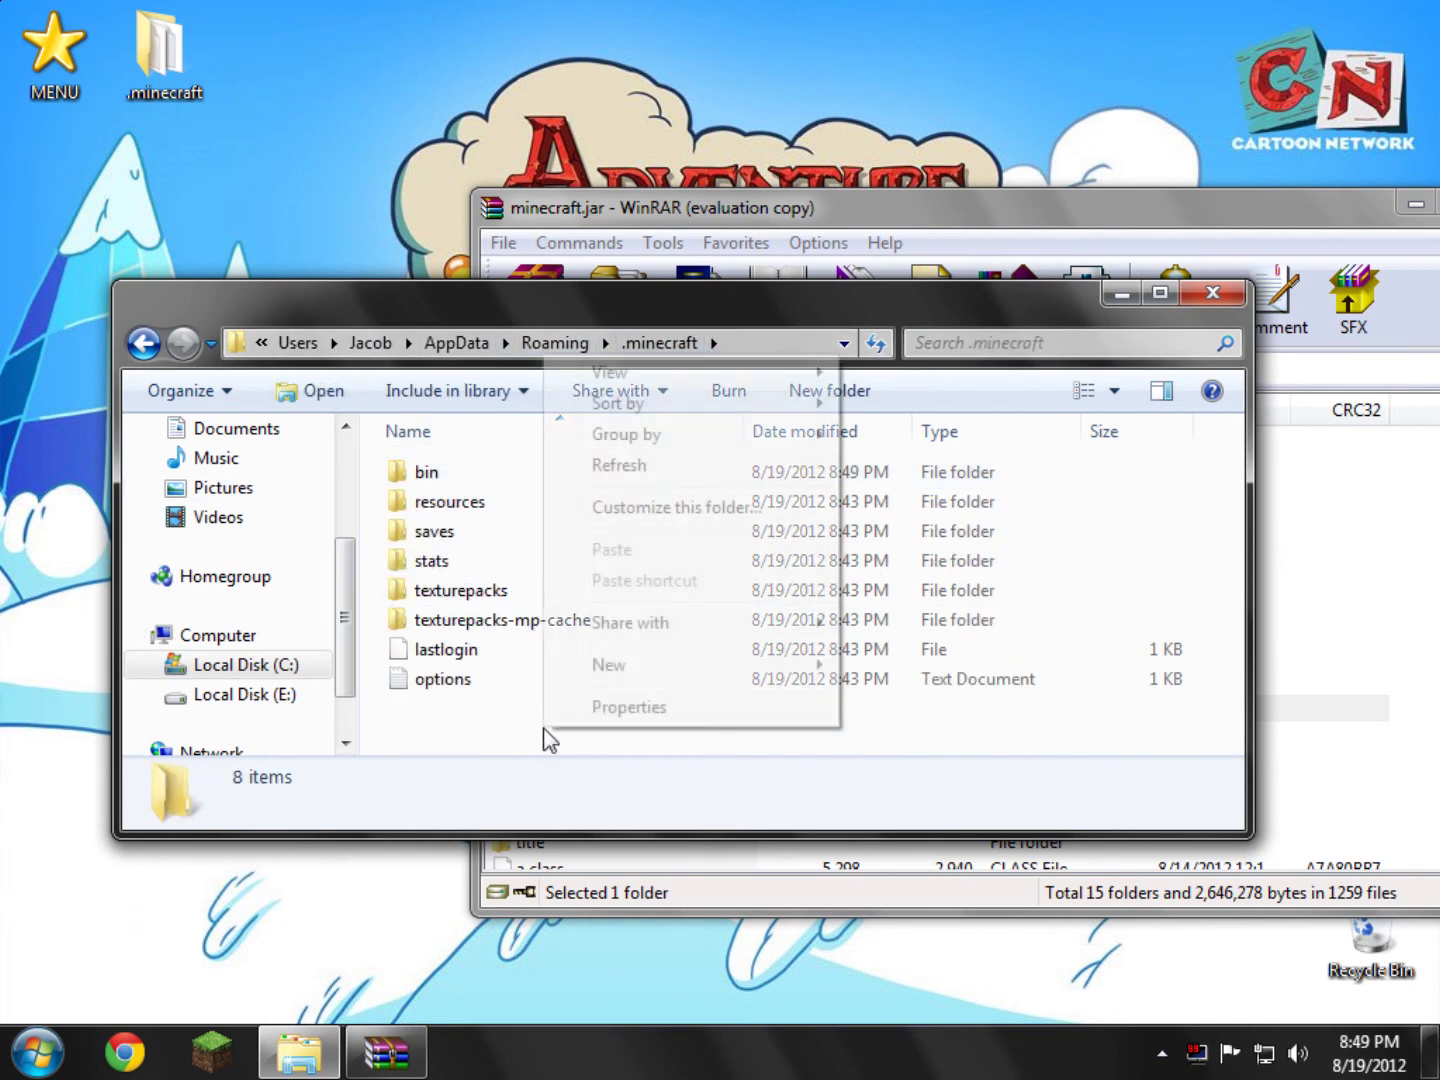
mouse_move(662, 668)
left_click(874, 666)
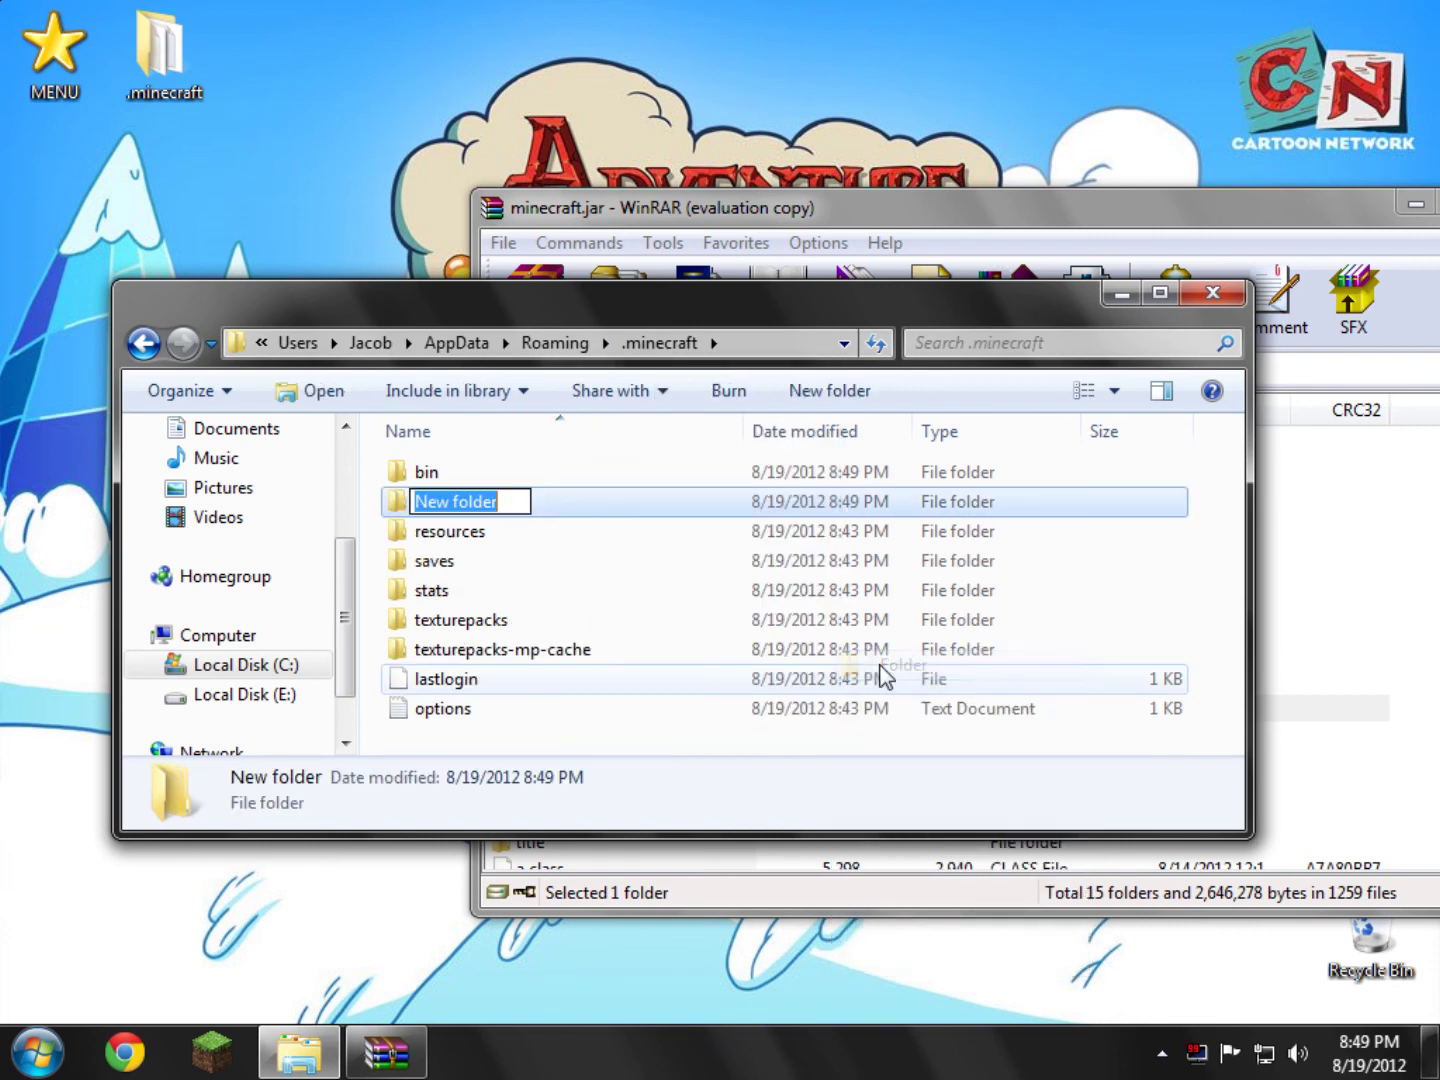
type("mods")
key("Return")
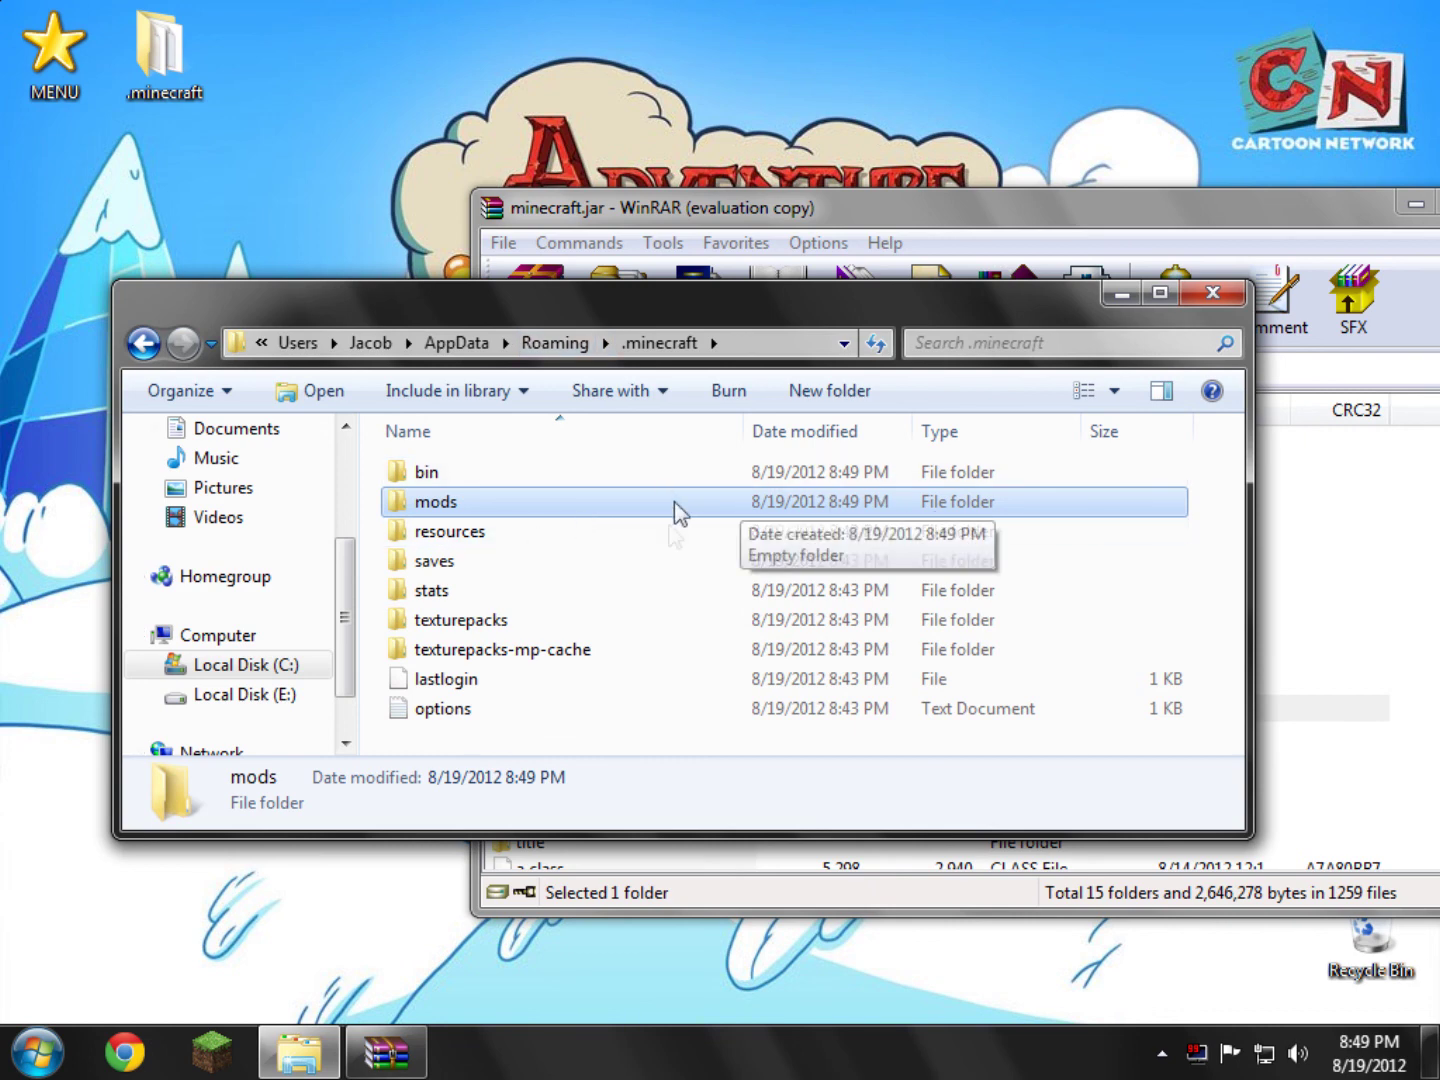
left_click(545, 749)
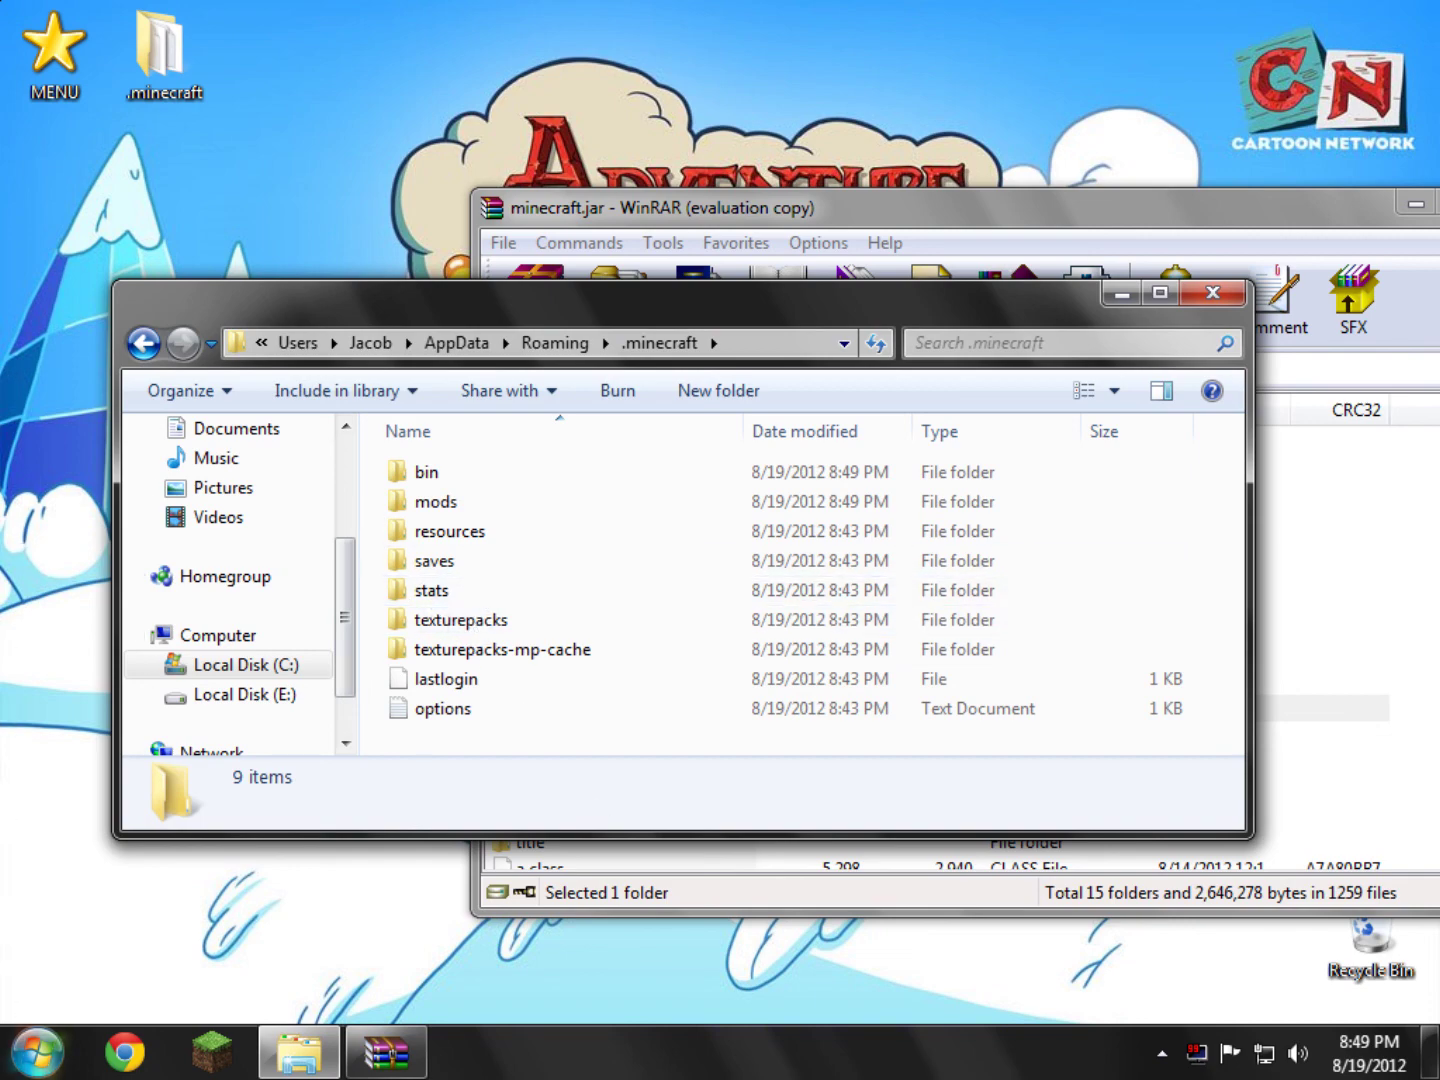
- Open the Downloads folder and move the MineLittlePony1_3_2_1_for_ModLoader and ModLoader archives from there to the desktop
left_click(38, 1052)
left_click(409, 689)
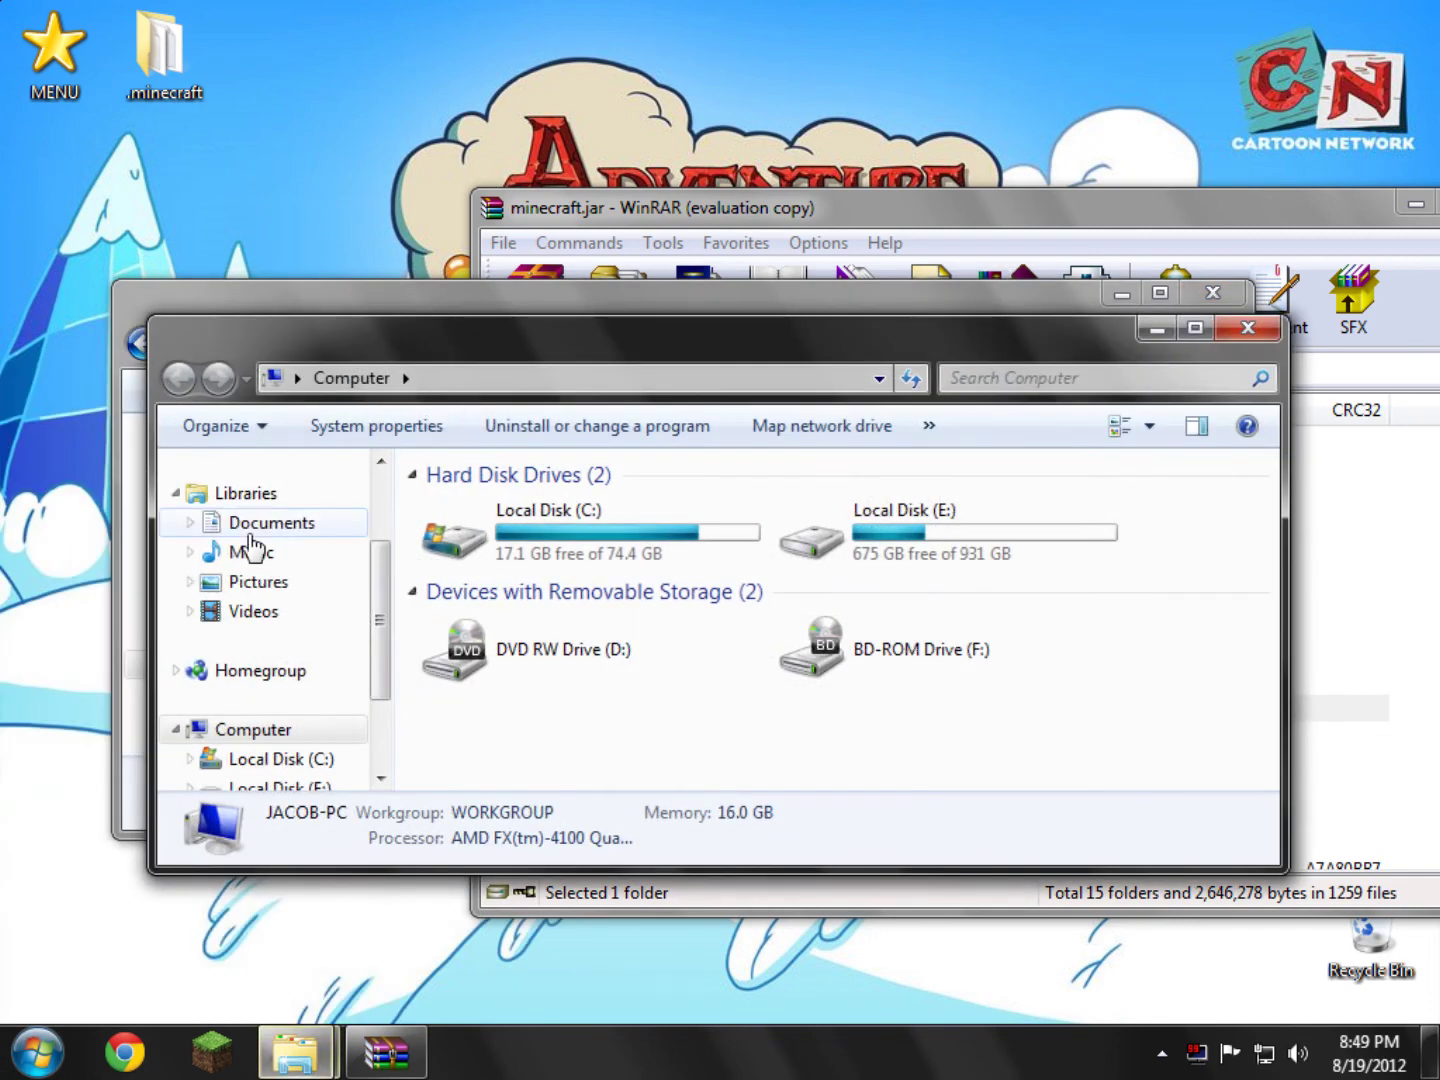
left_click_drag(394, 588, 392, 530)
left_click(243, 540)
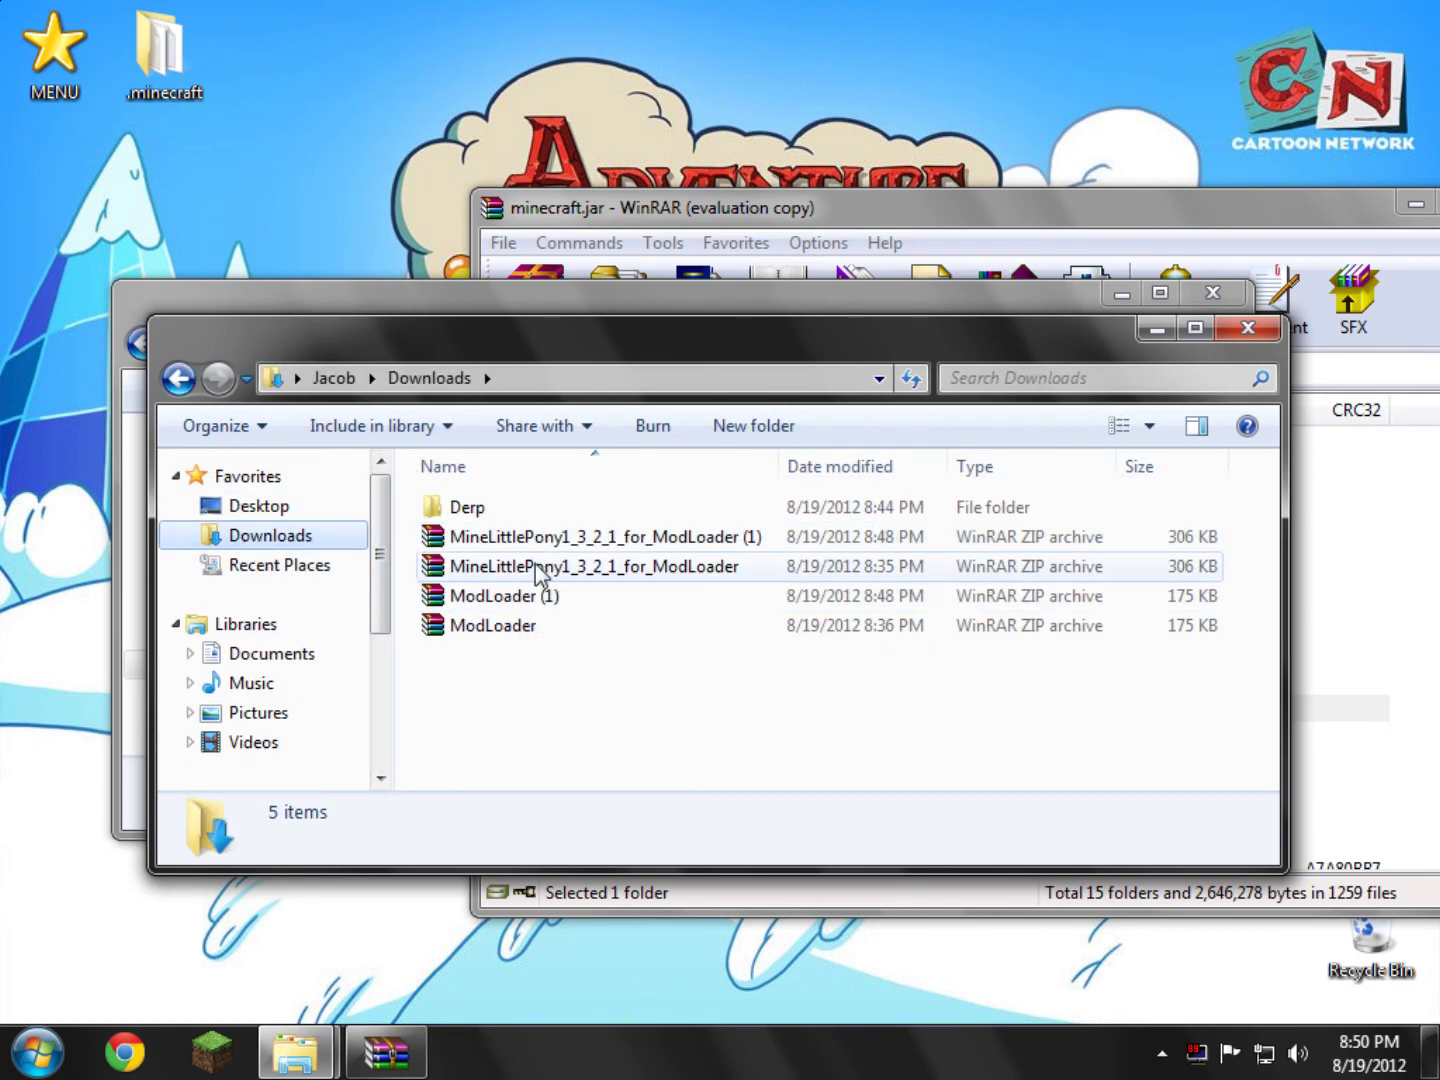
left_click_drag(538, 575, 37, 339)
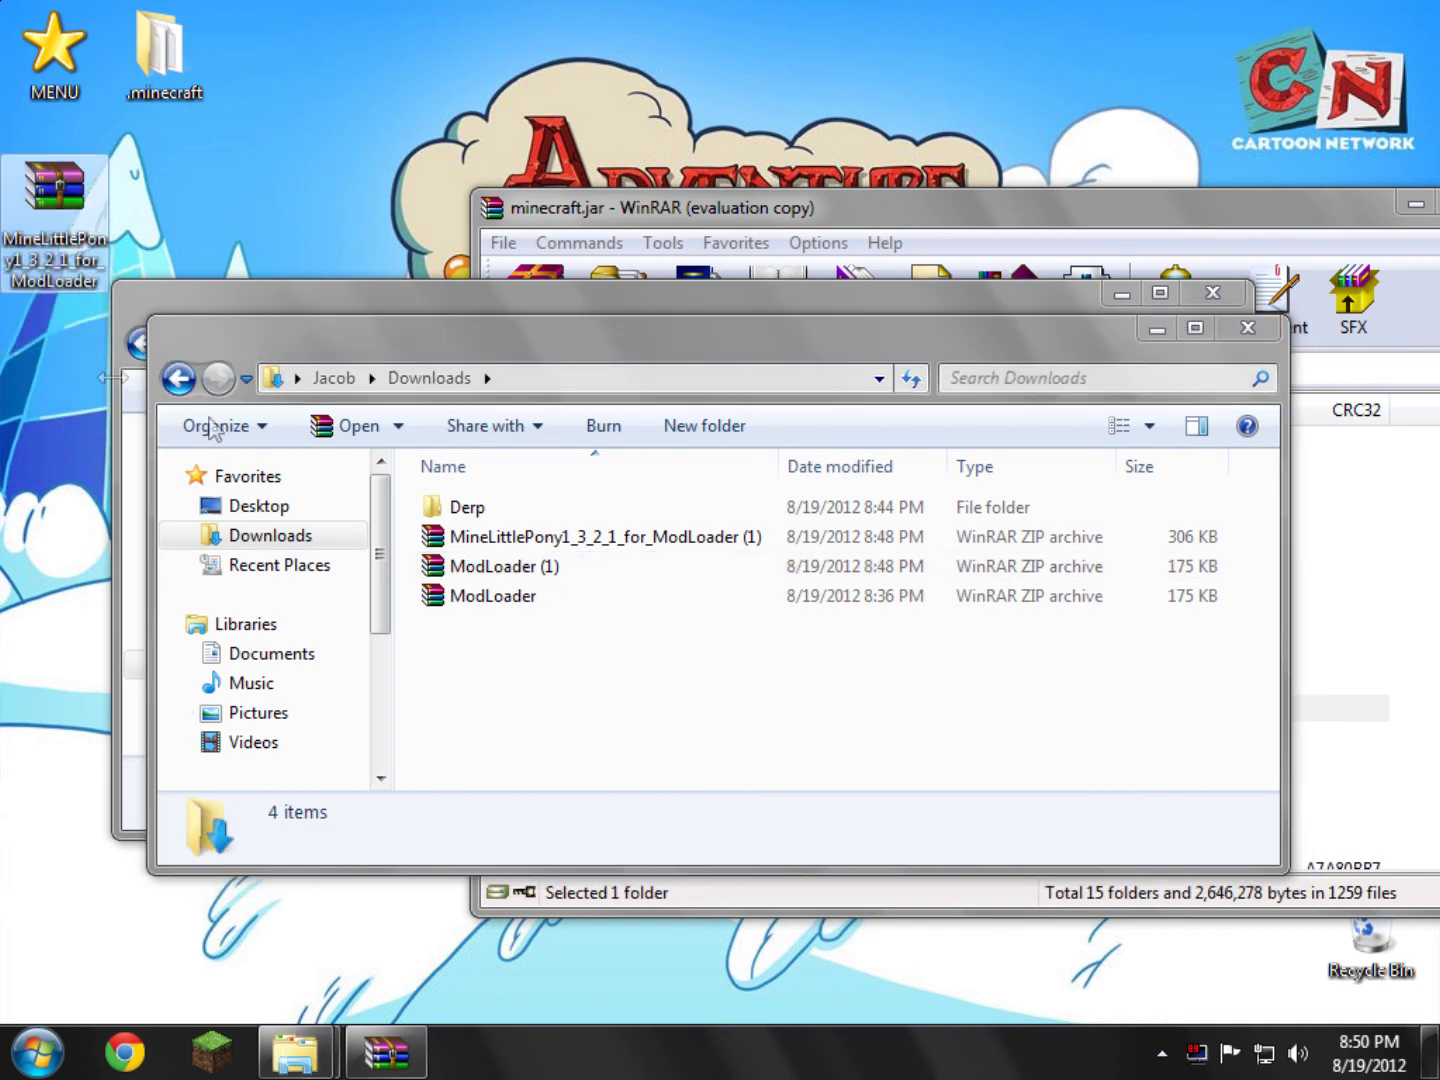
left_click(491, 599)
left_click_drag(534, 608, 34, 371)
- Delete the duplicate MineLittlePony and ModLoader archives marked (1) from Downloads and close that folder window
left_click_drag(567, 633, 567, 520)
right_click(588, 551)
left_click(712, 931)
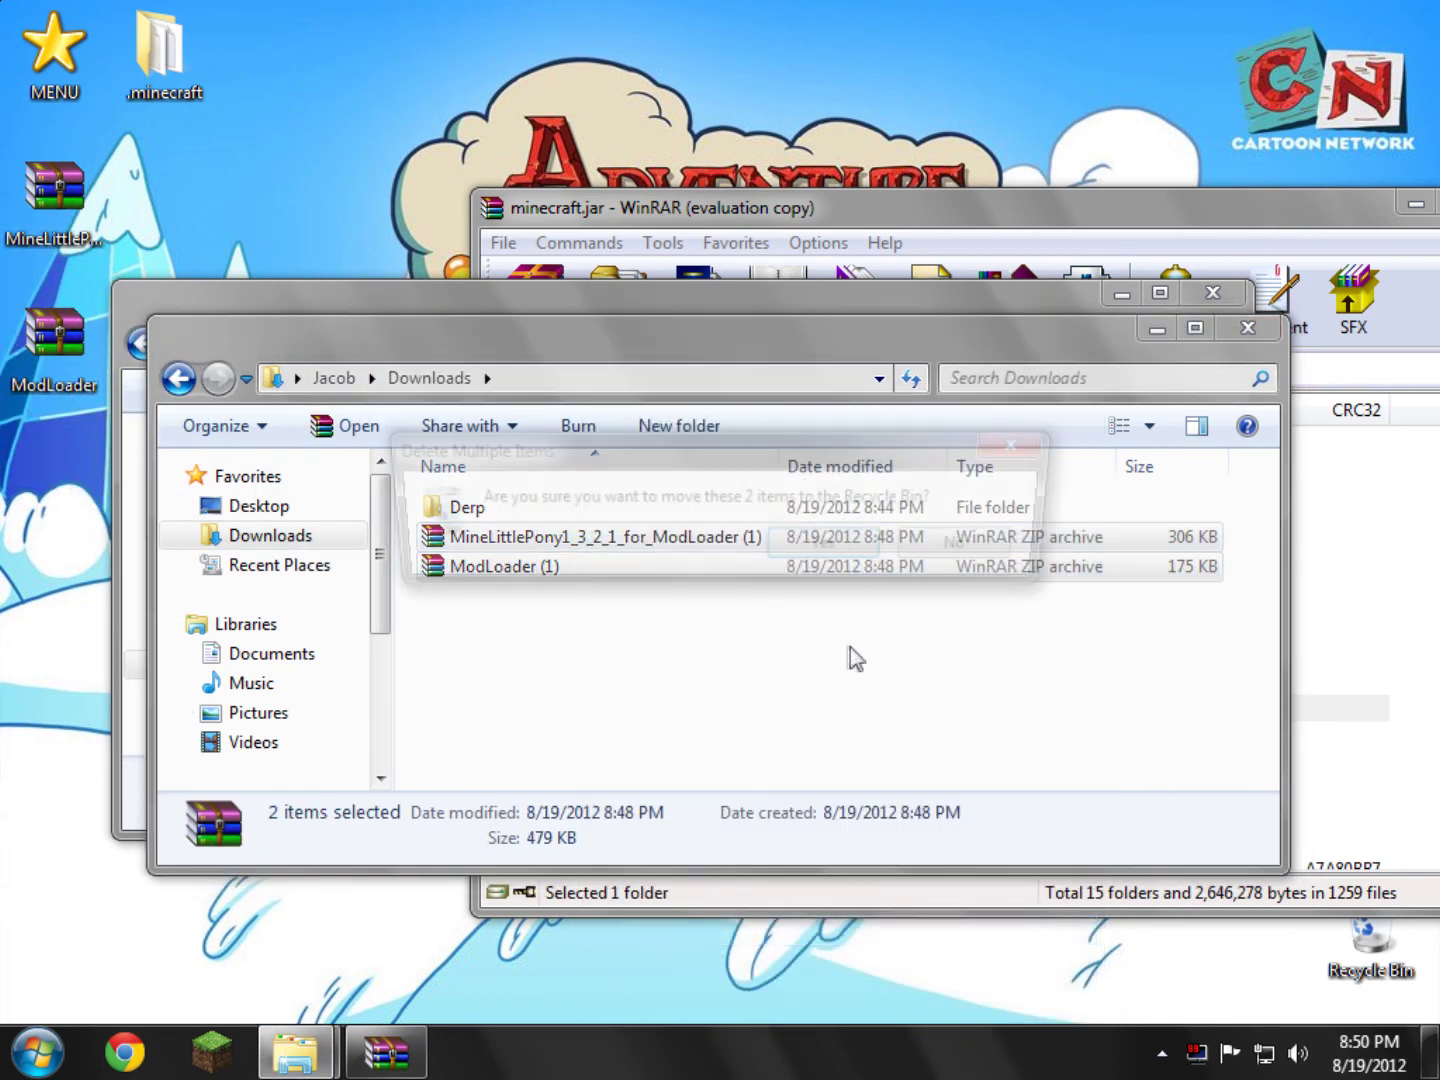
left_click(842, 550)
left_click(1247, 328)
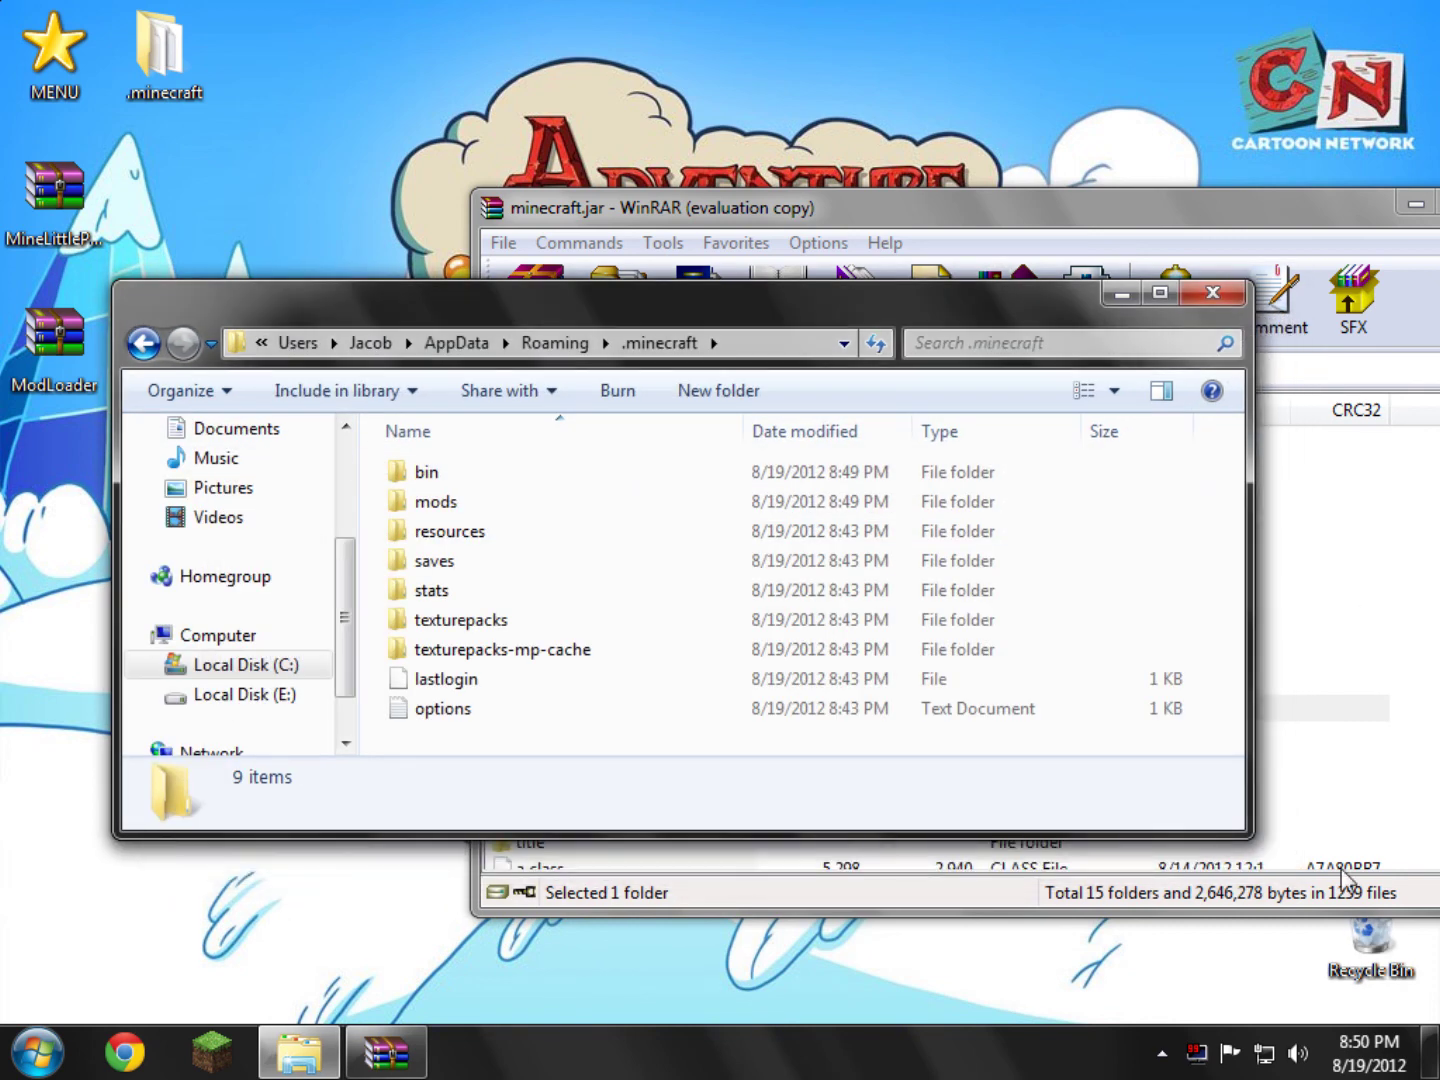
- Empty the Recycle Bin, permanently deleting its items
right_click(1365, 945)
left_click(1215, 814)
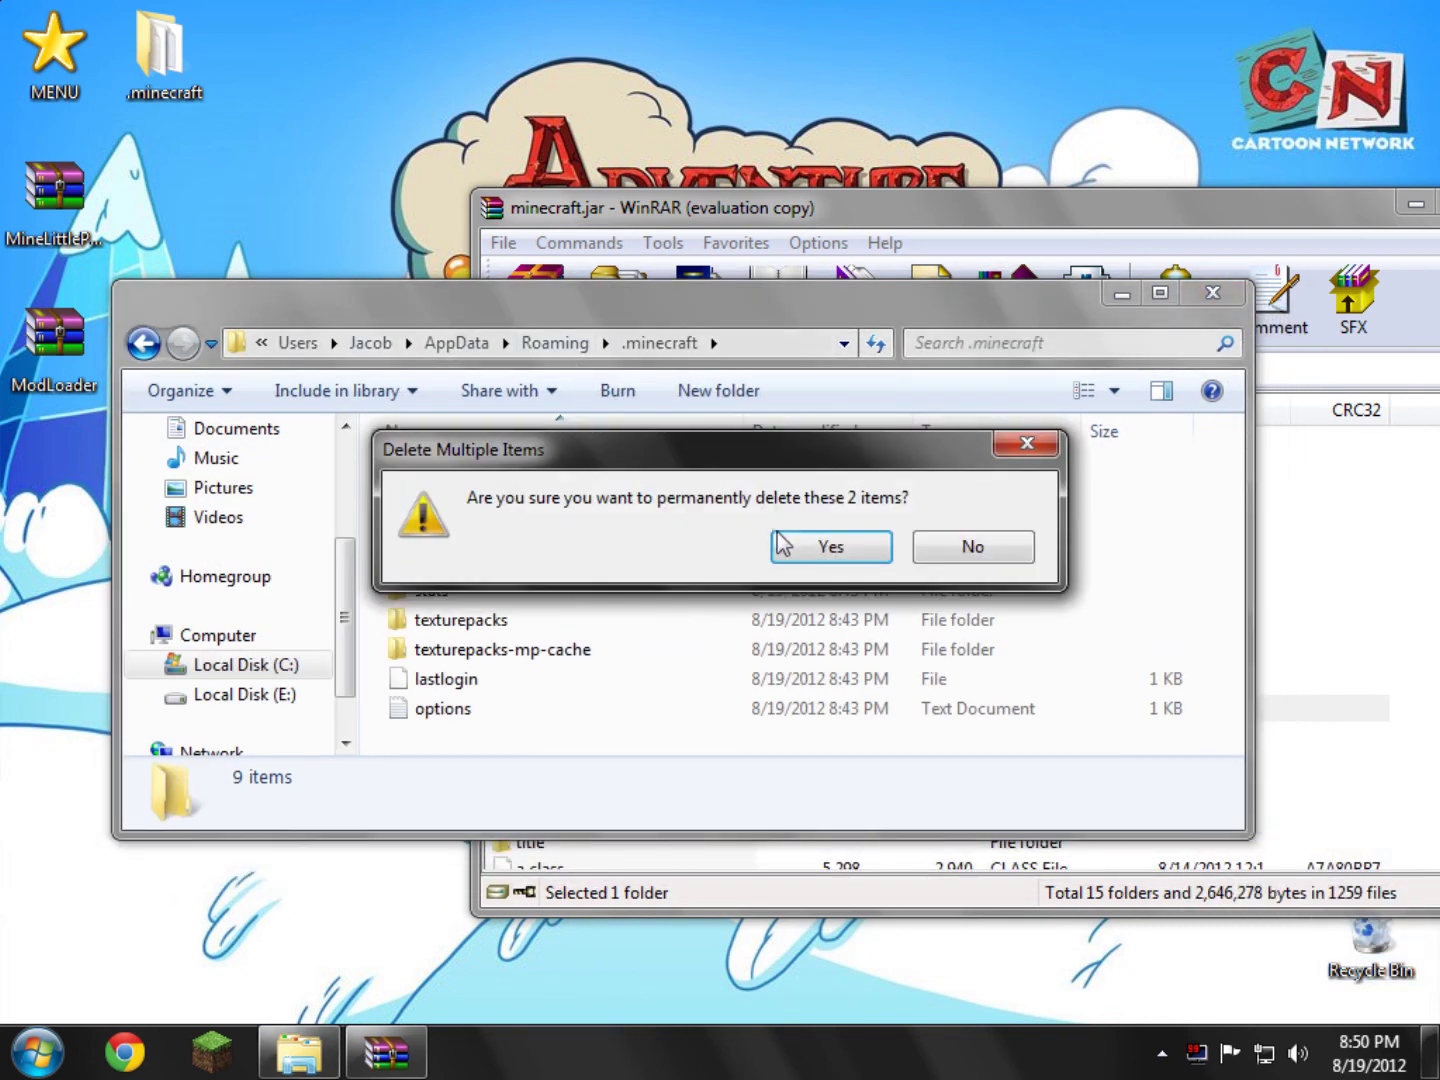
left_click(826, 546)
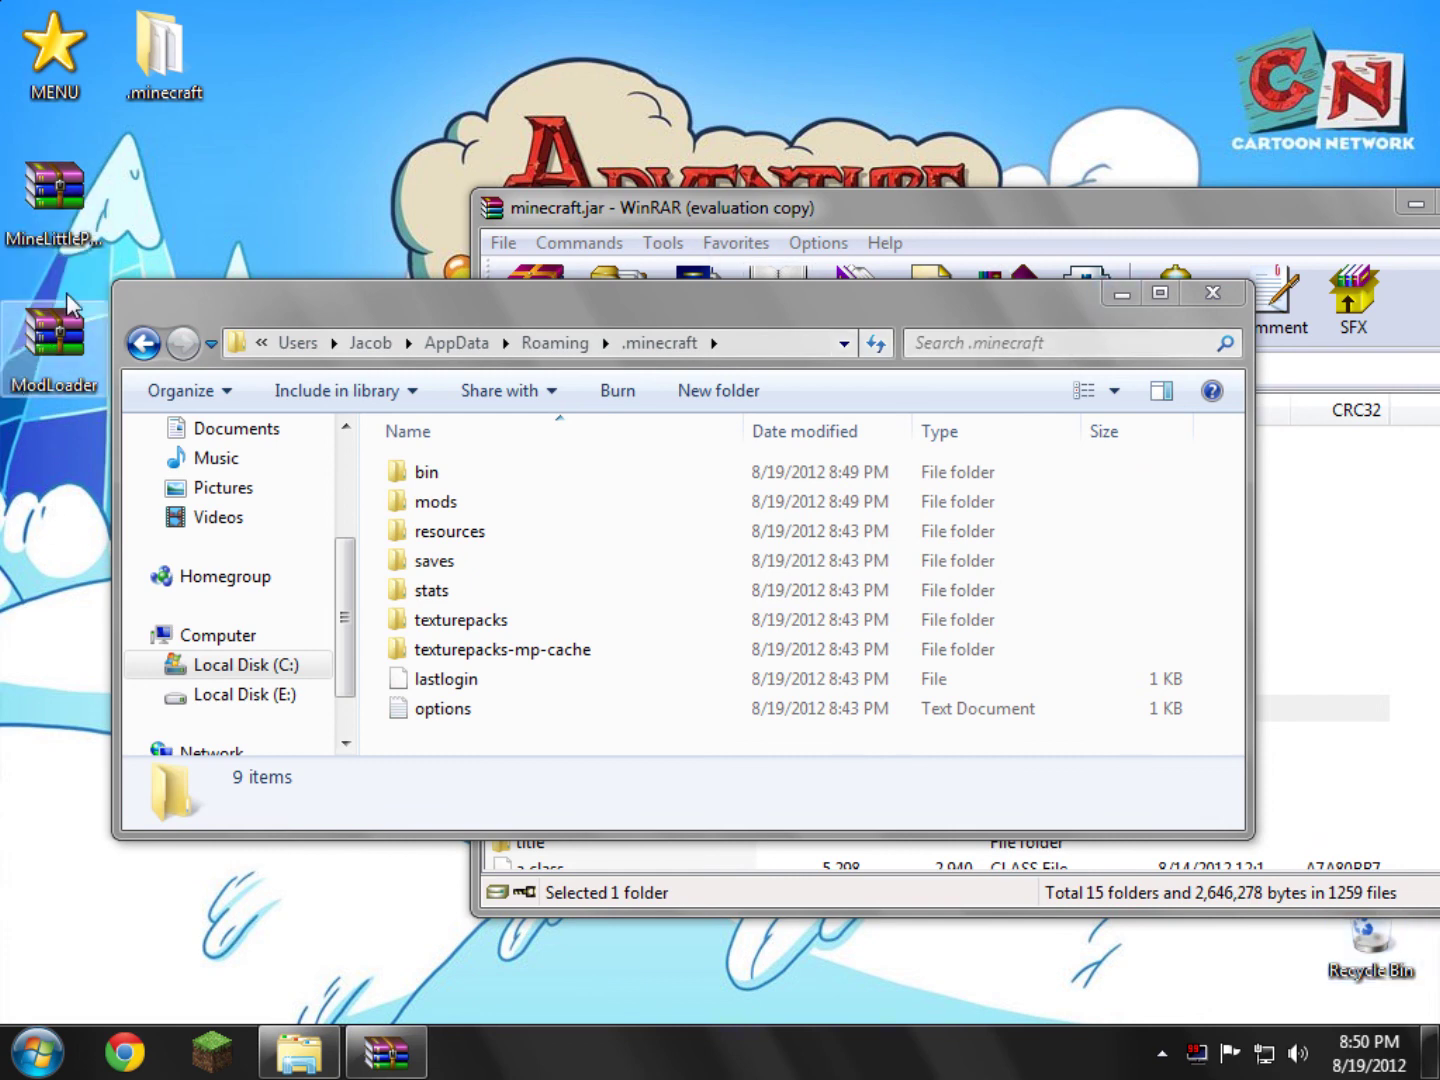
- Go into the bin folder, open the minecraft jar file with WinRAR, and reposition the archive window
left_click(408, 499)
double_click(420, 472)
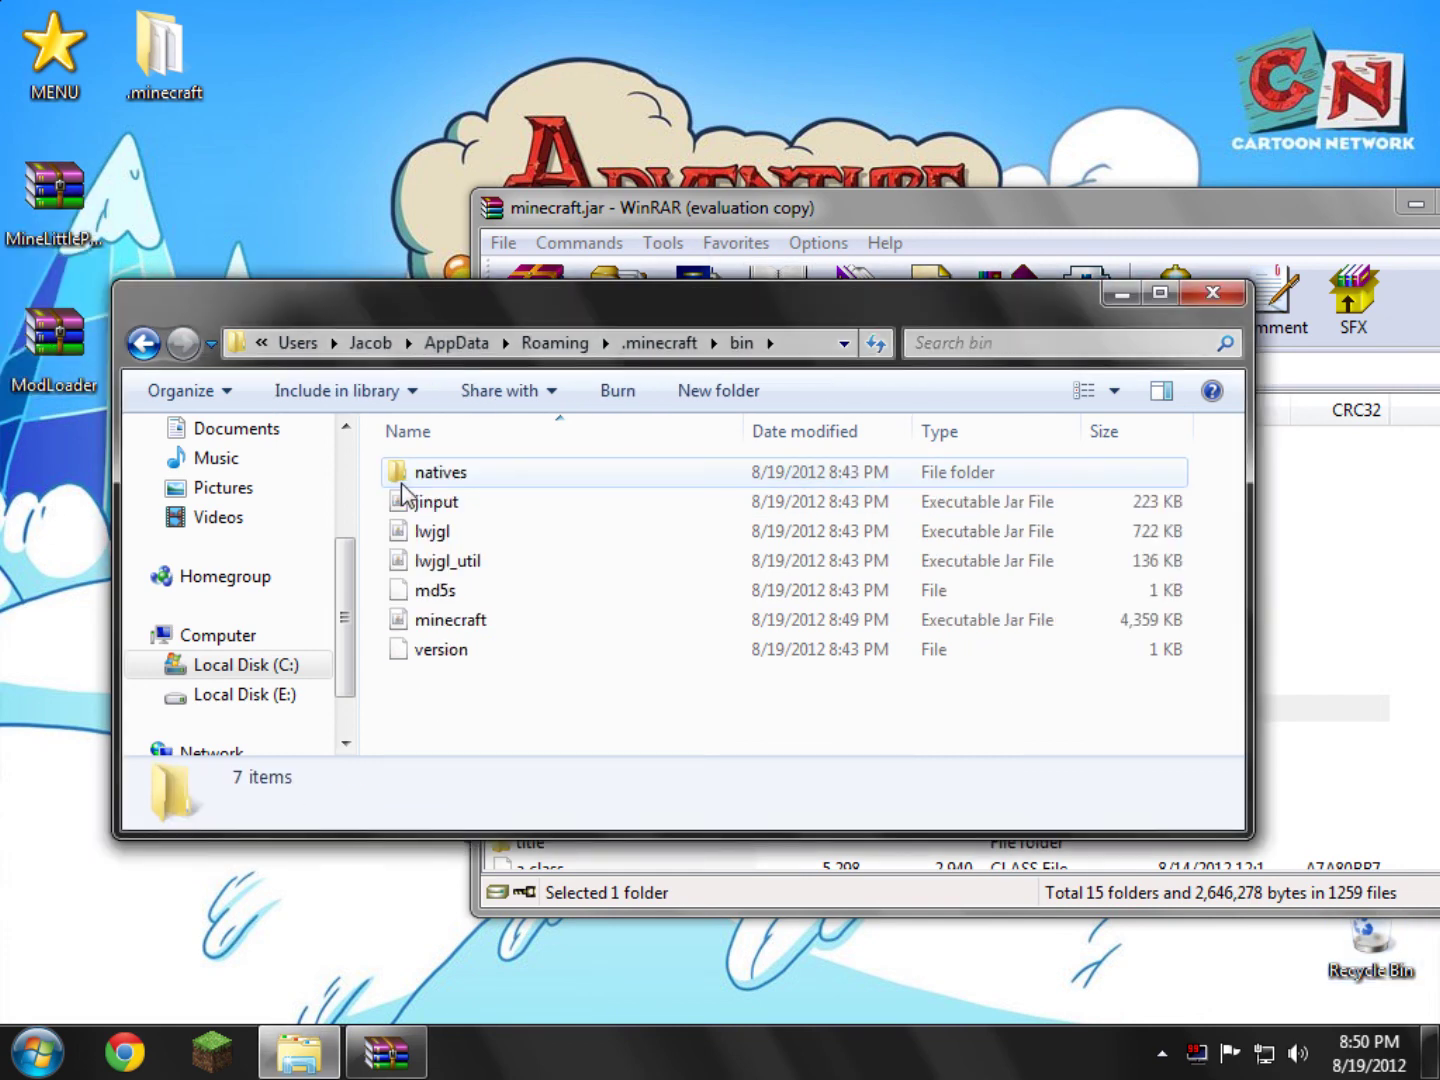
right_click(464, 626)
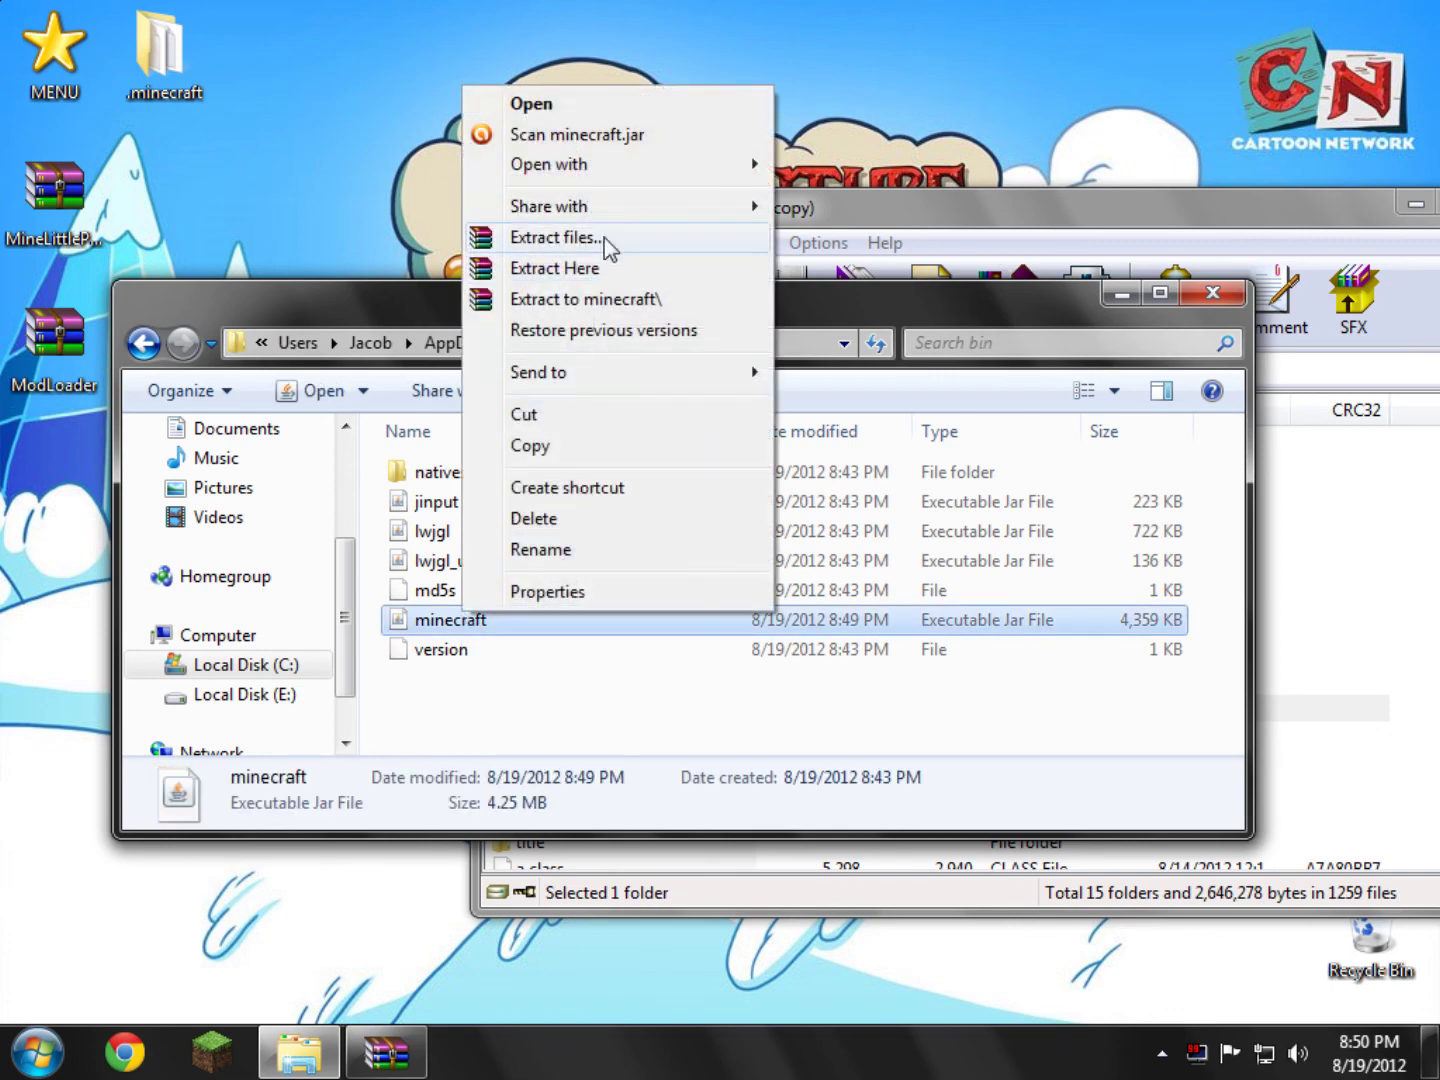
mouse_move(571, 165)
left_click(828, 198)
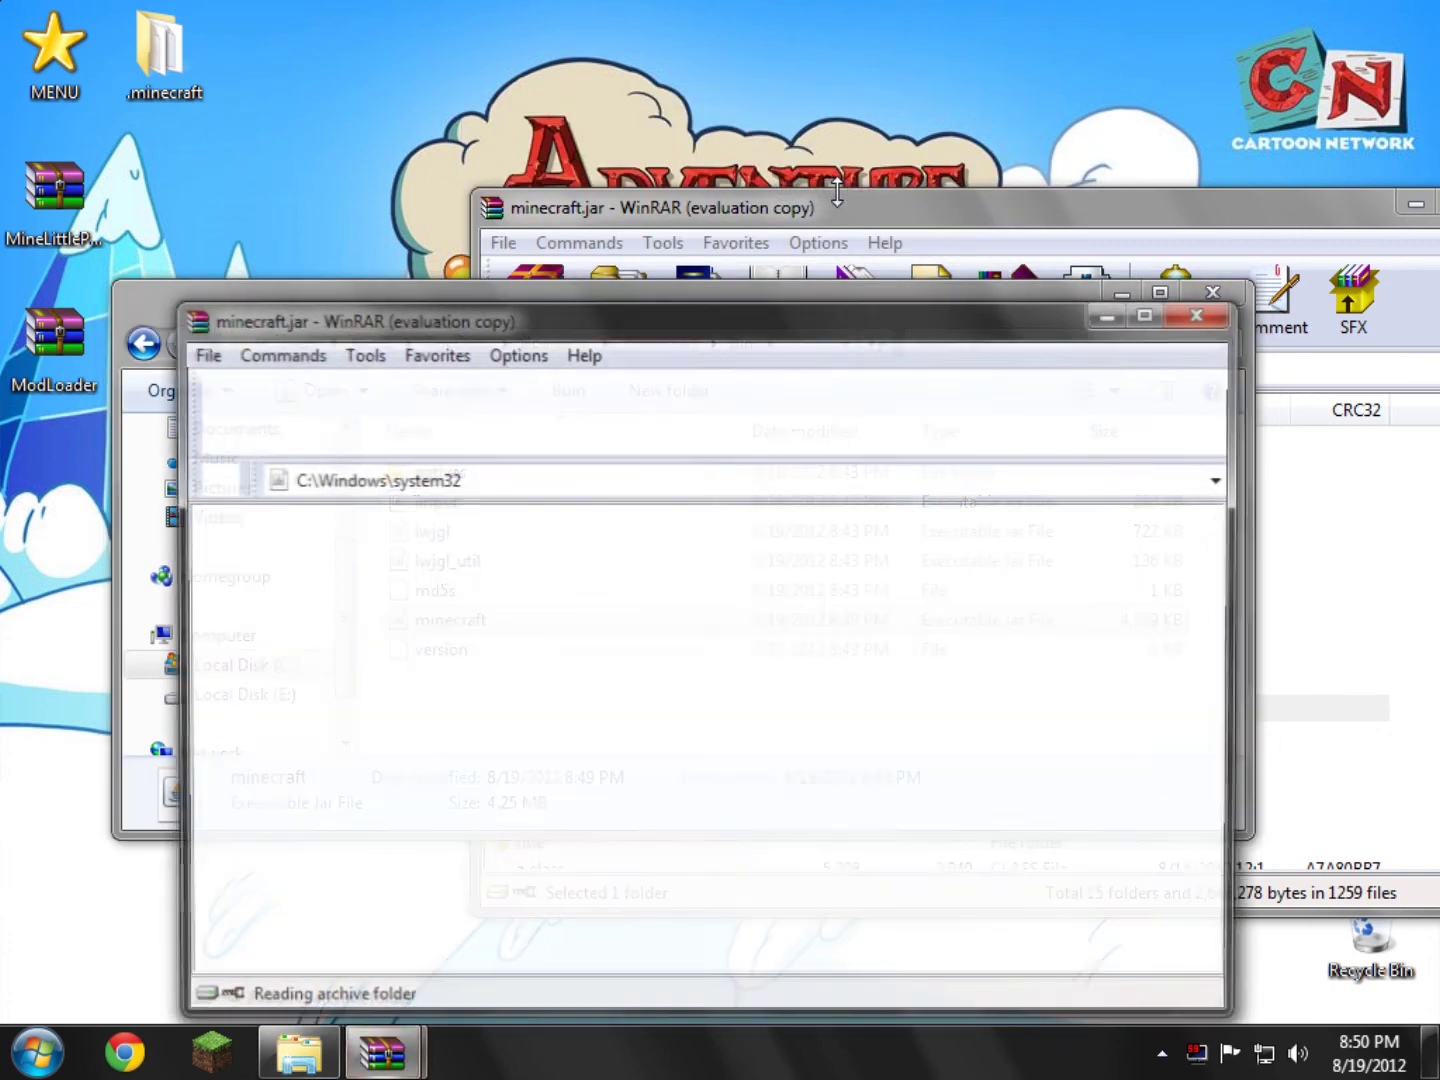
left_click_drag(661, 333, 680, 203)
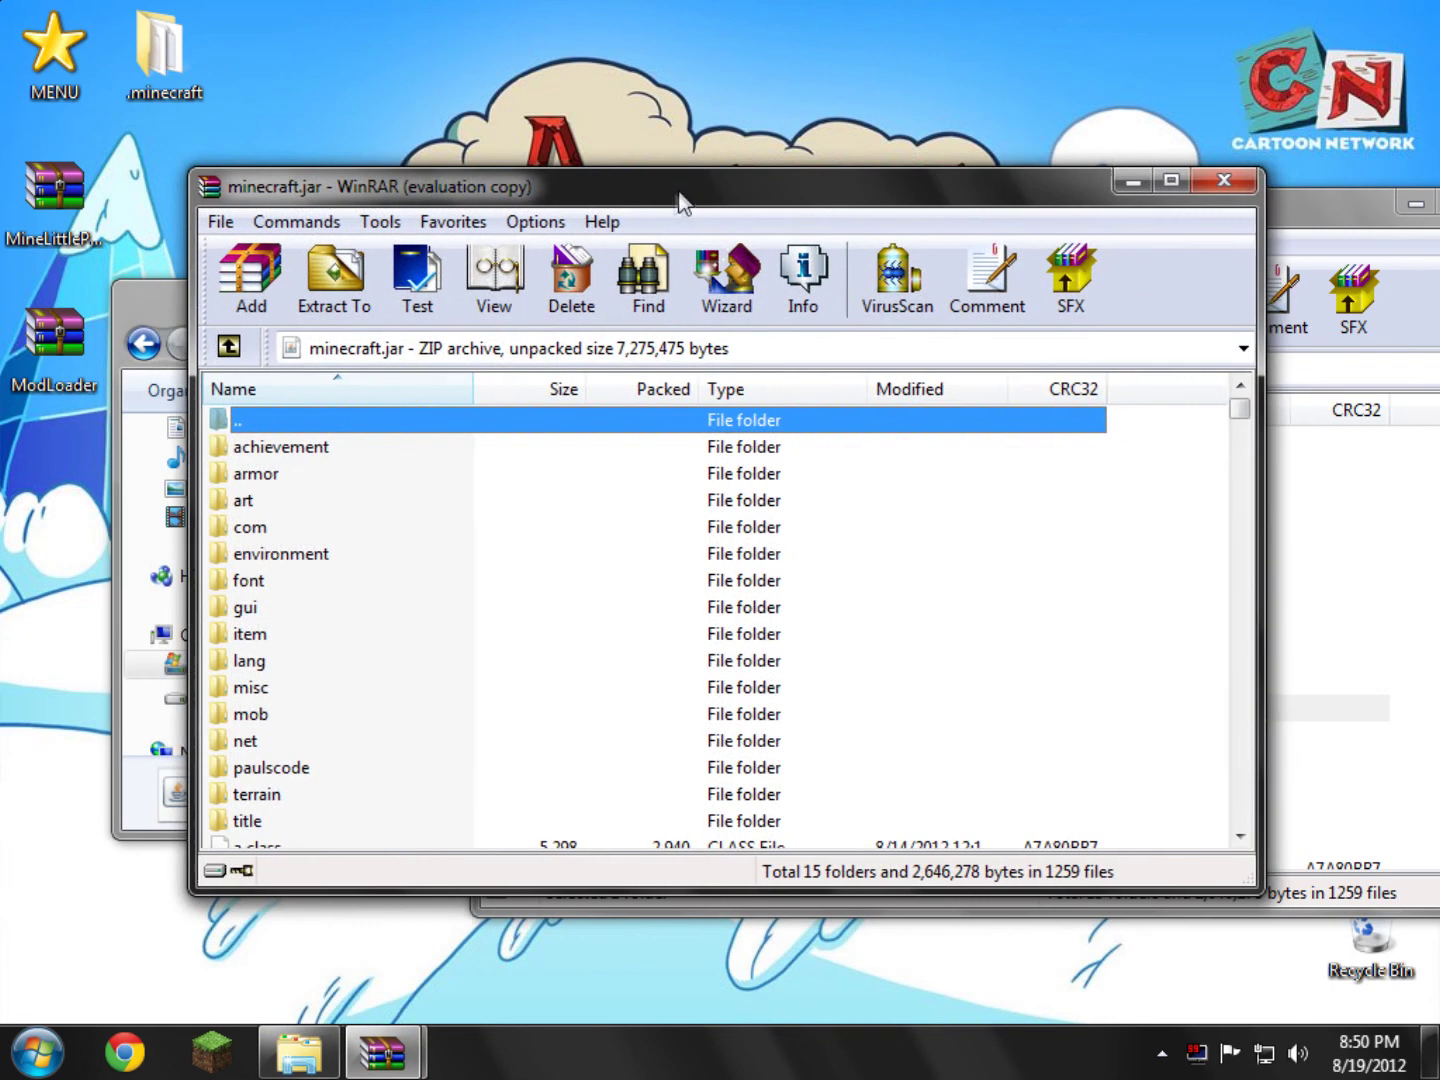
double_click(41, 221)
right_click(320, 605)
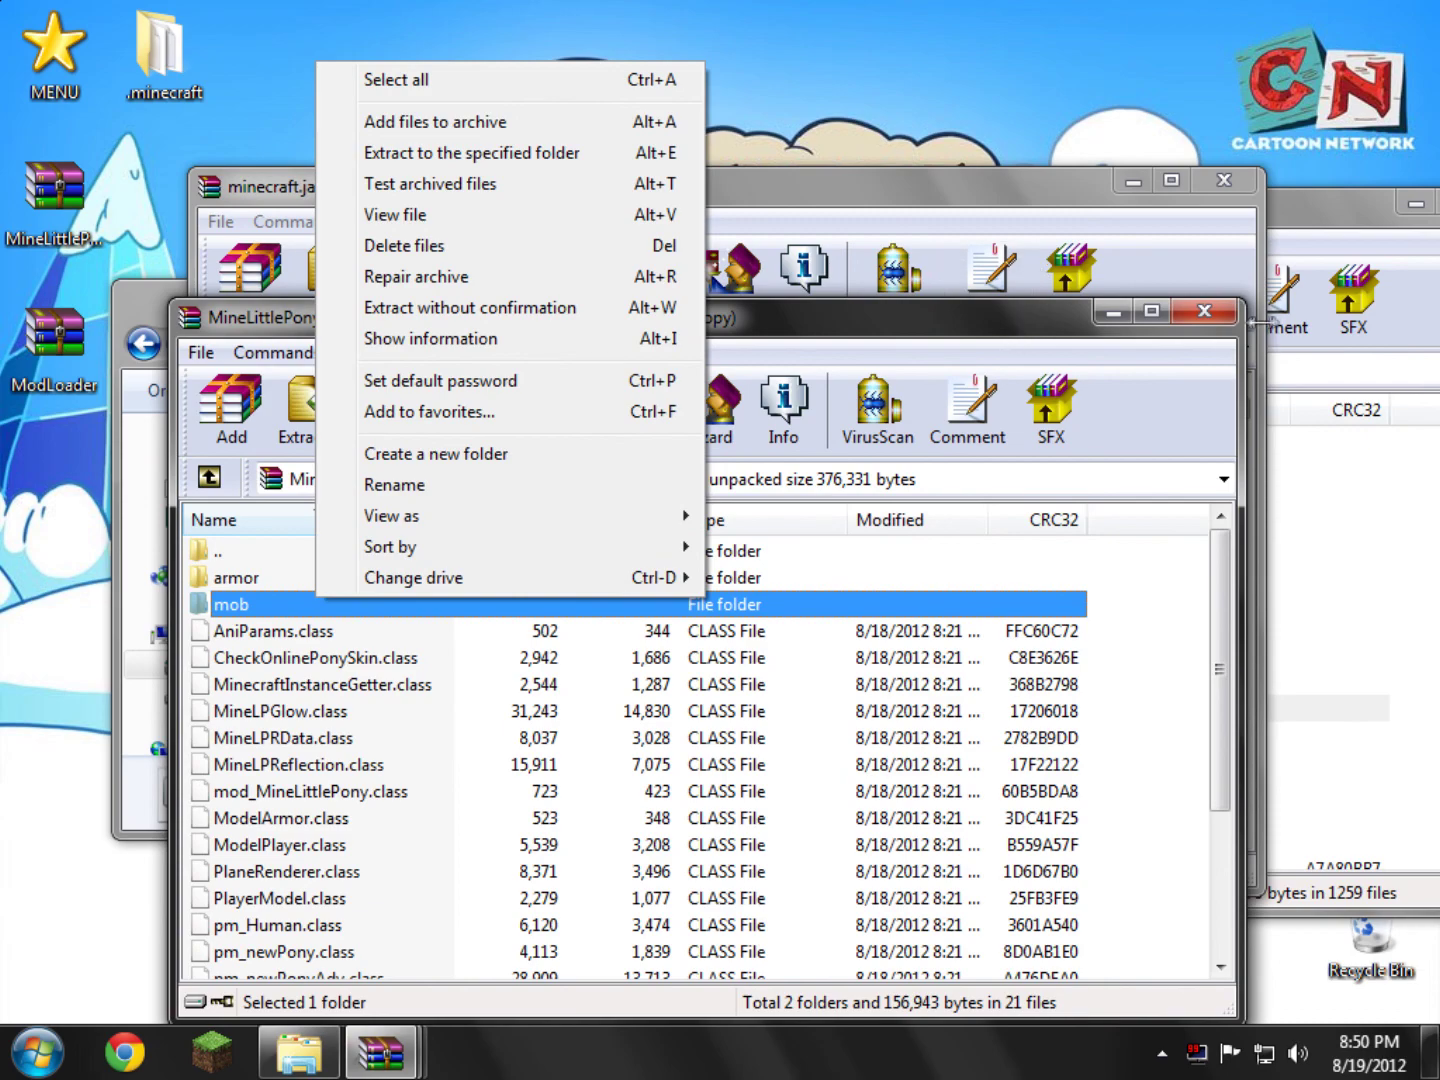
left_click(1202, 312)
left_click(1202, 312)
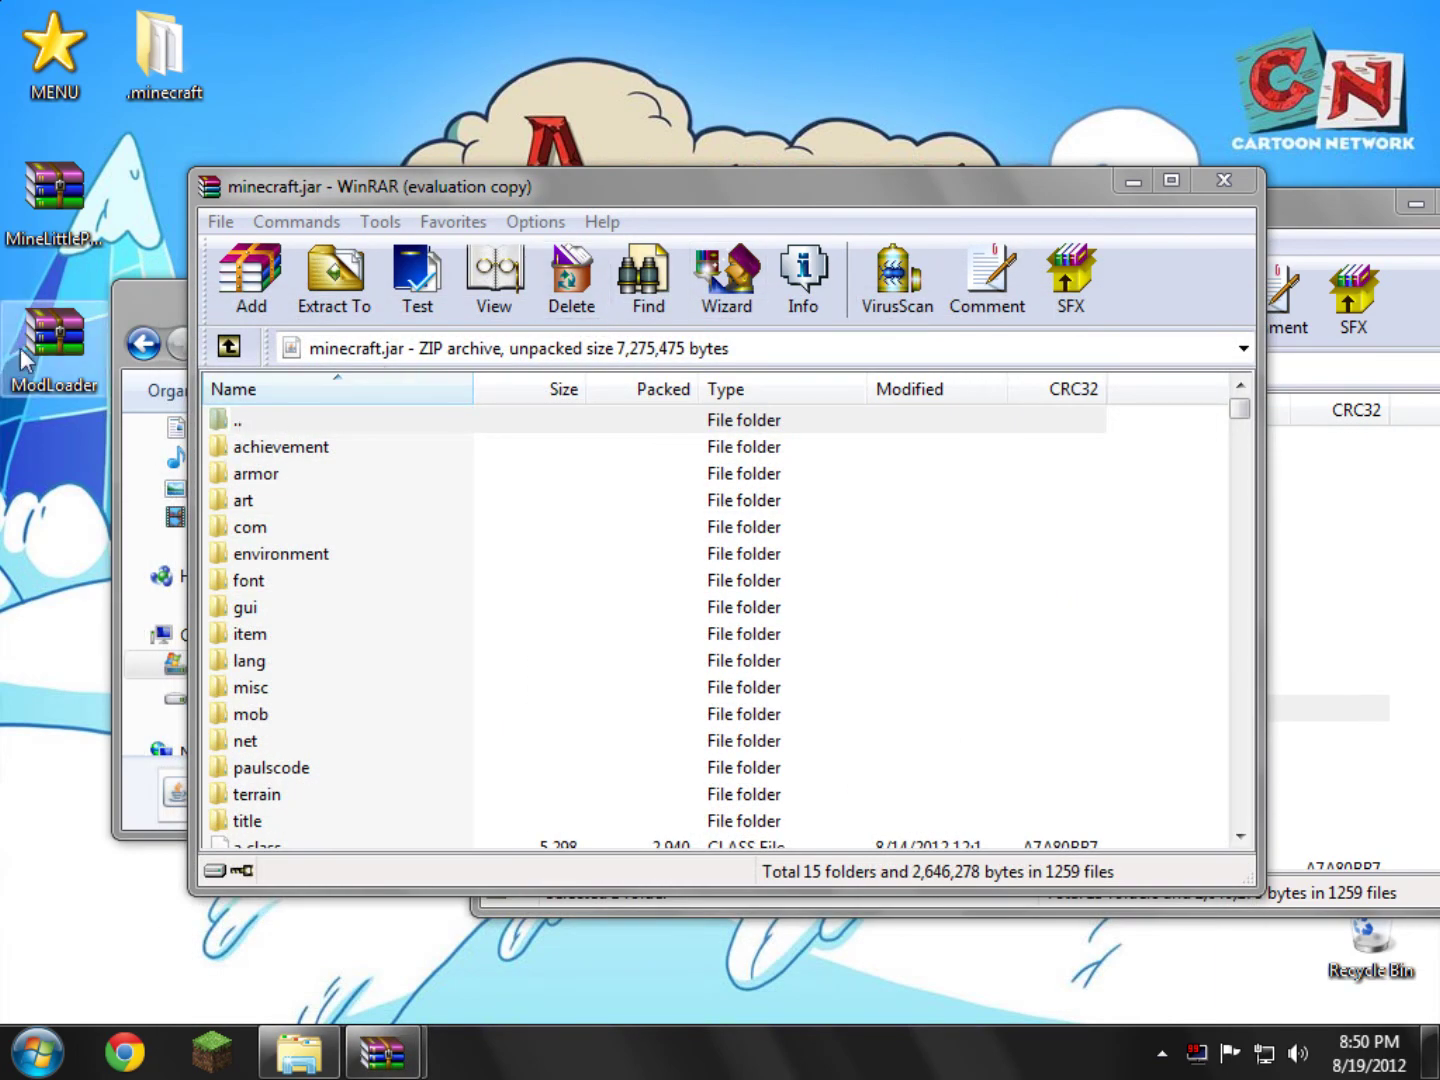
- Open the ModLoader archive, add all its files to minecraft.jar, and close both archive windows
double_click(55, 376)
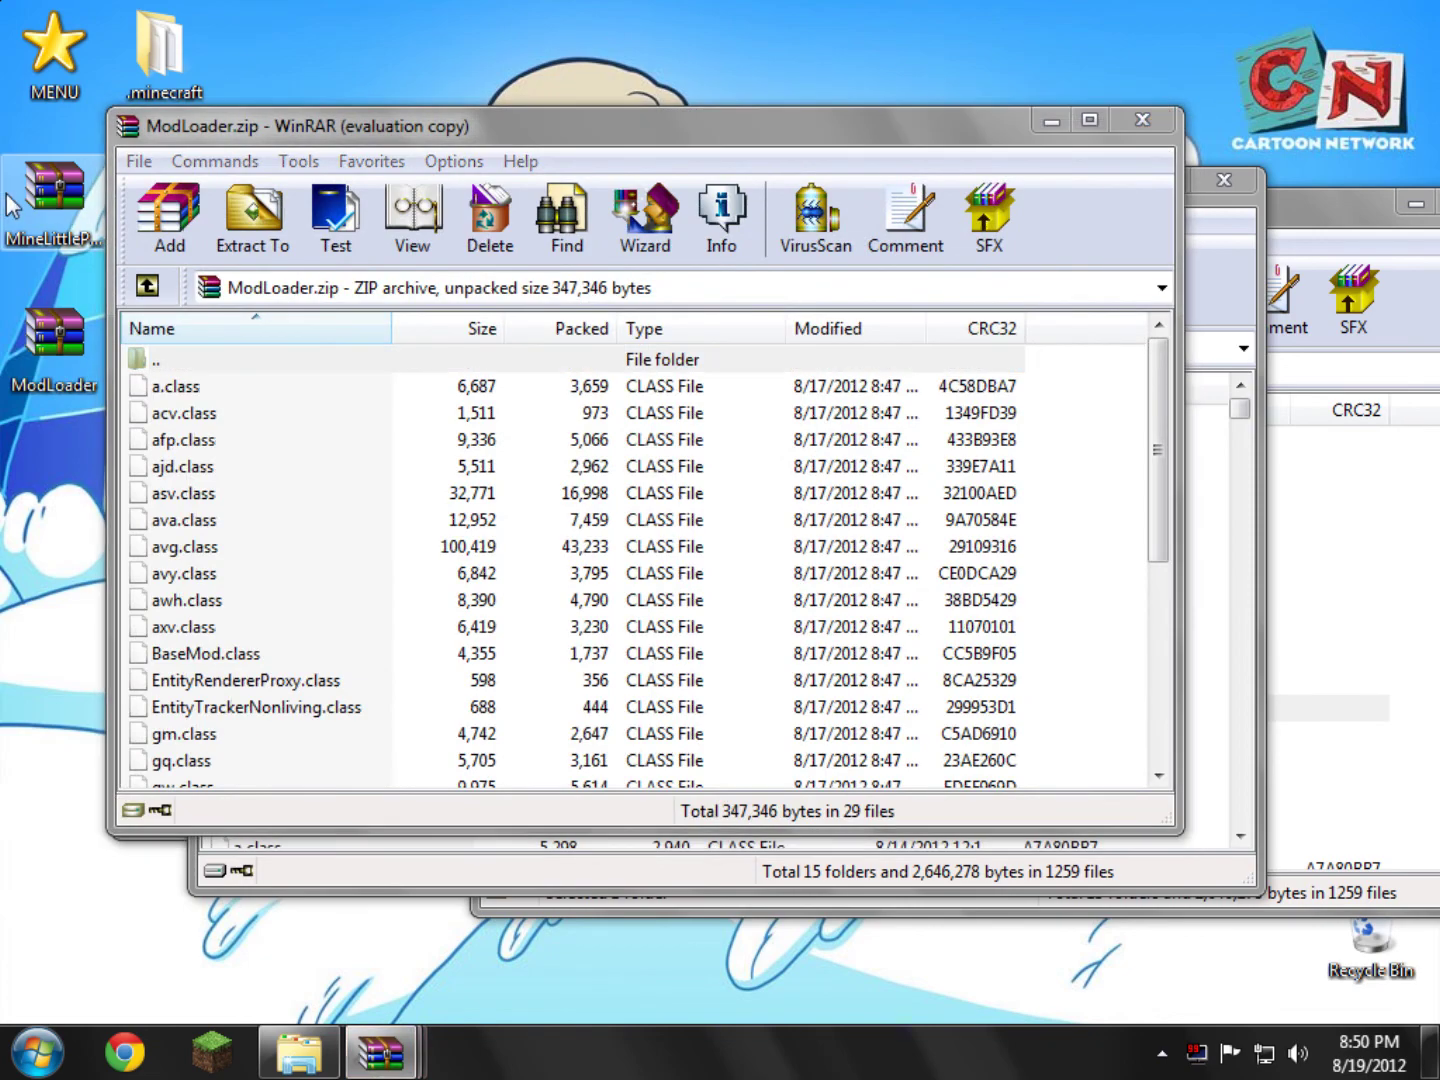
left_click(56, 195)
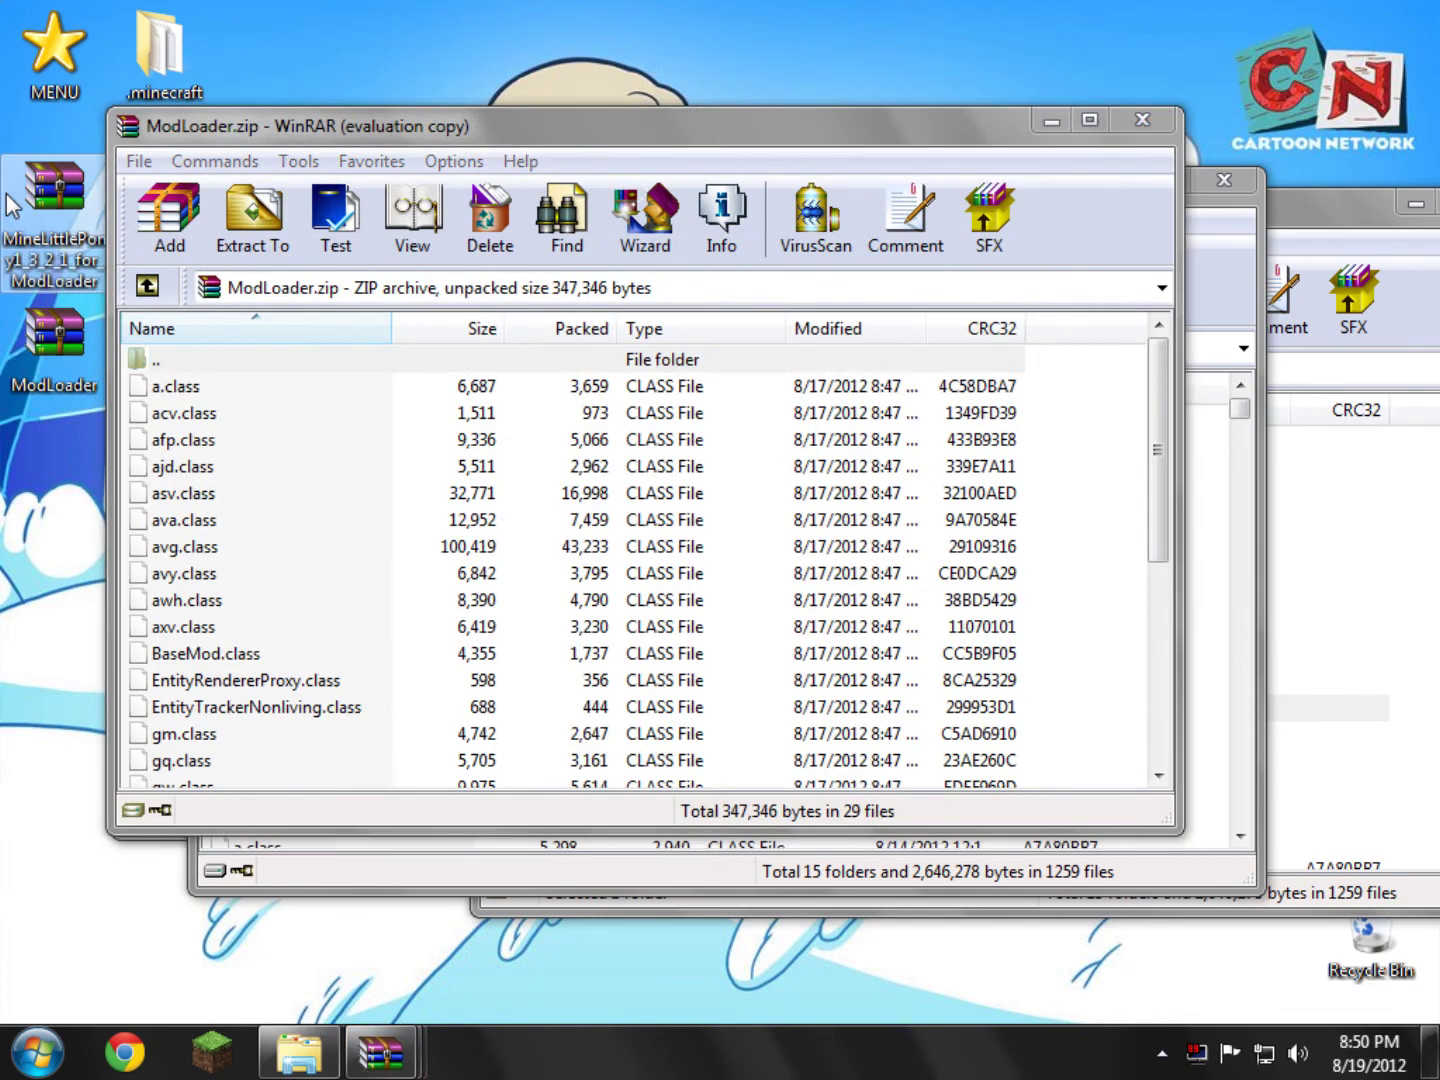
left_click_drag(176, 130, 74, 108)
right_click(180, 401)
left_click(226, 426)
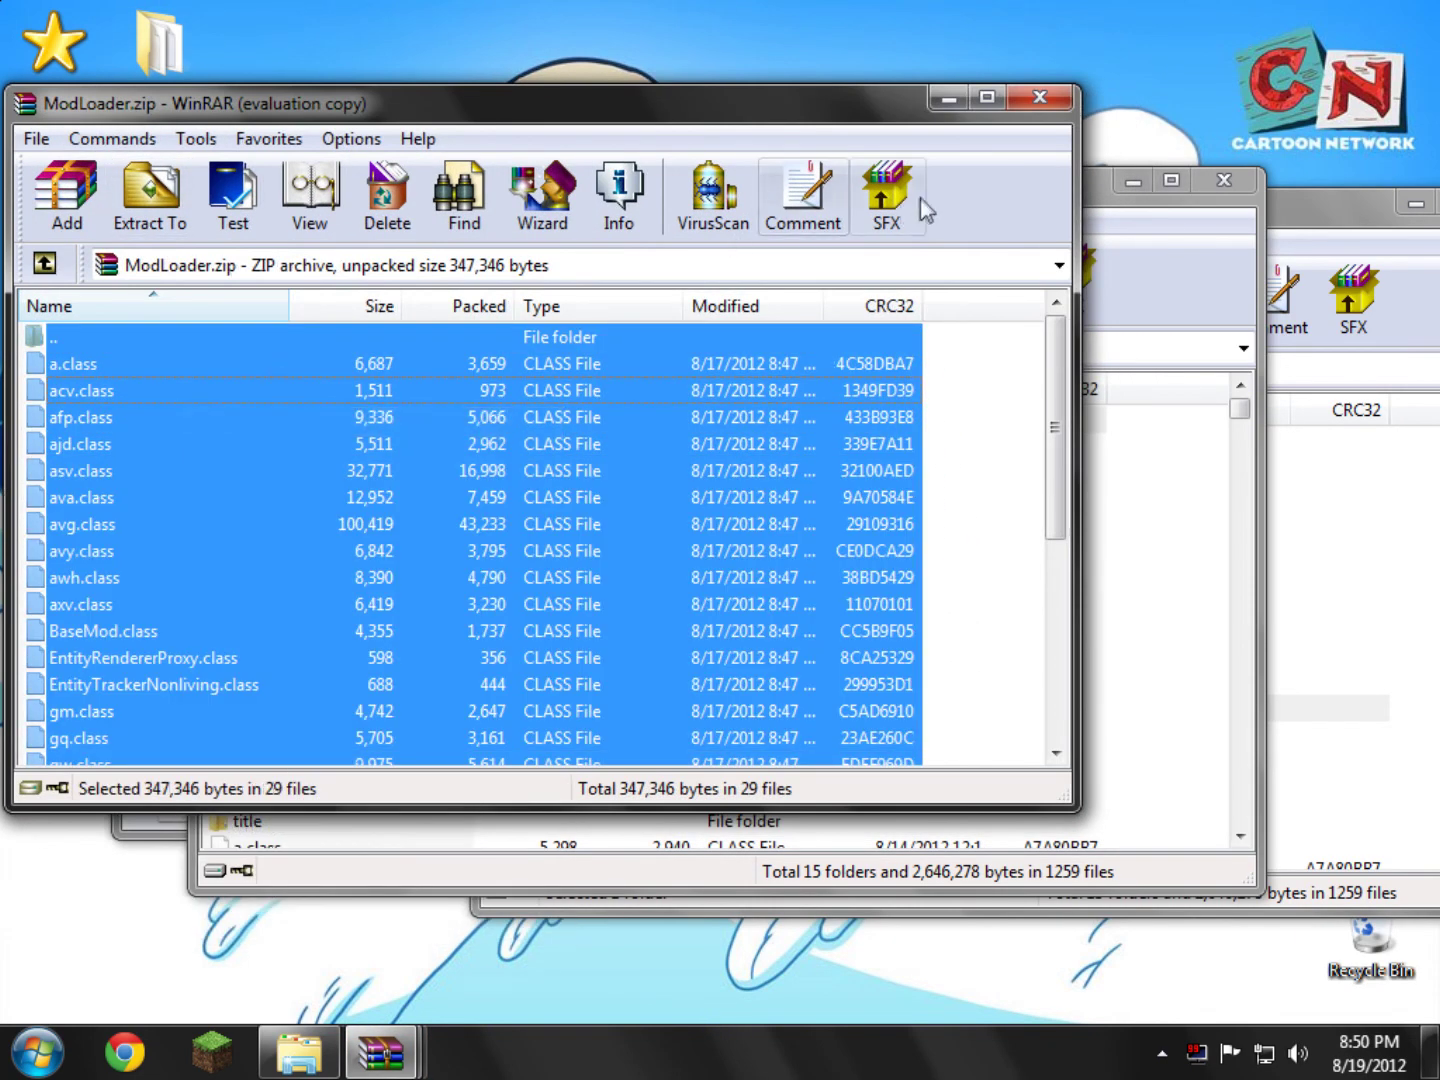
left_click_drag(641, 462, 1162, 550)
left_click(768, 777)
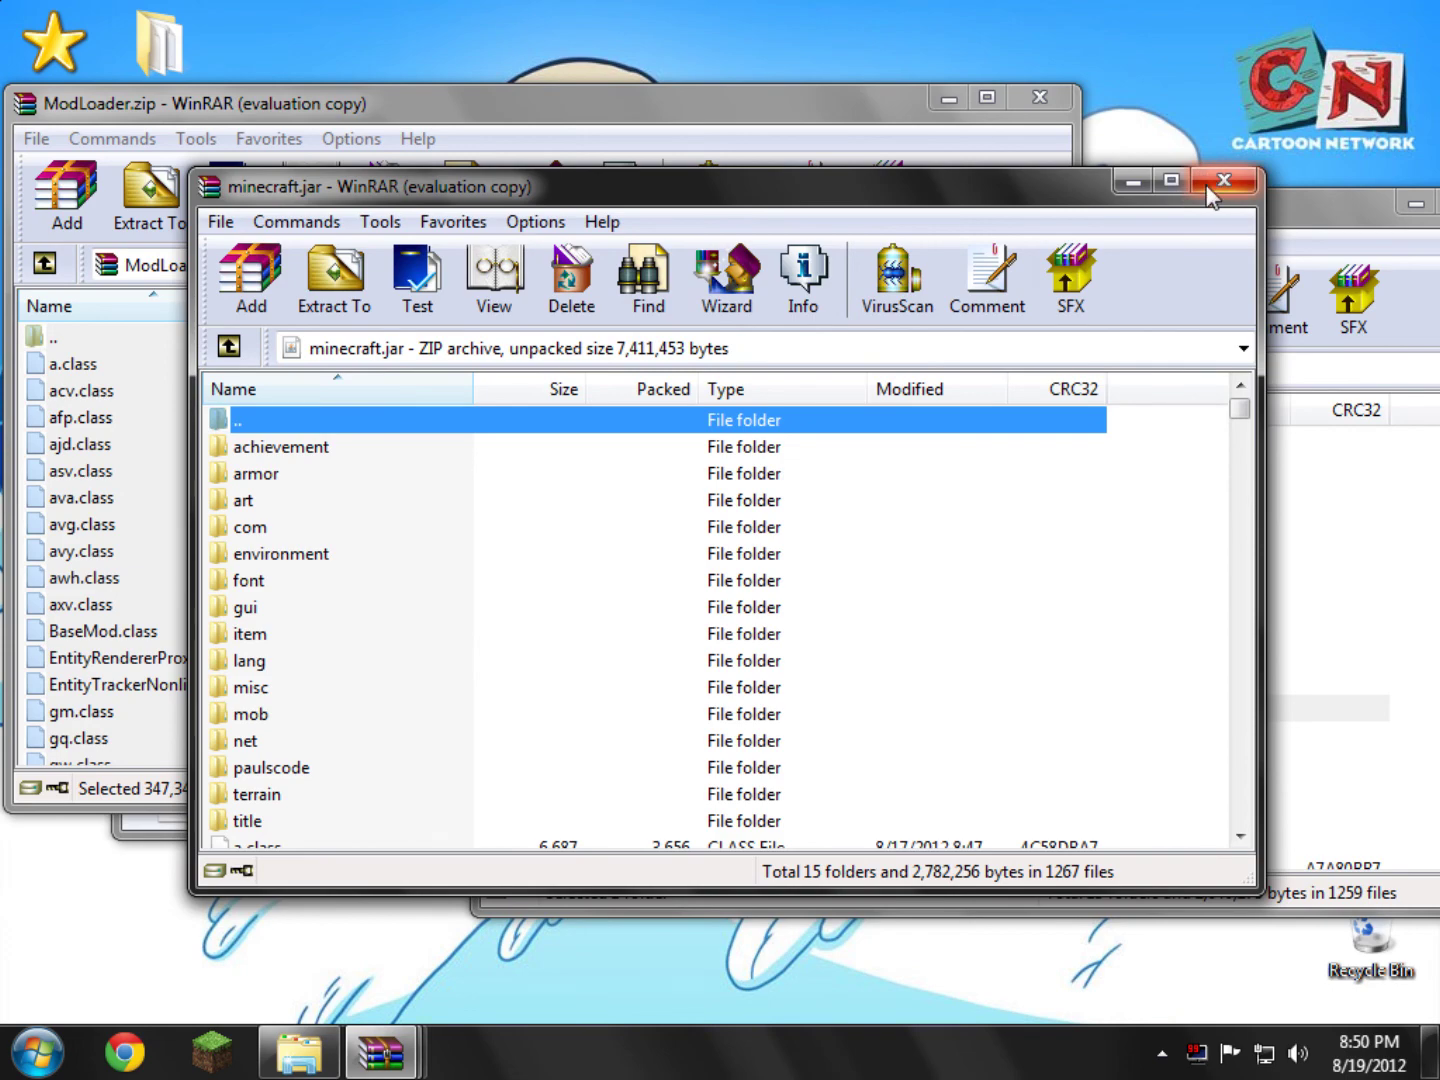
left_click(1222, 182)
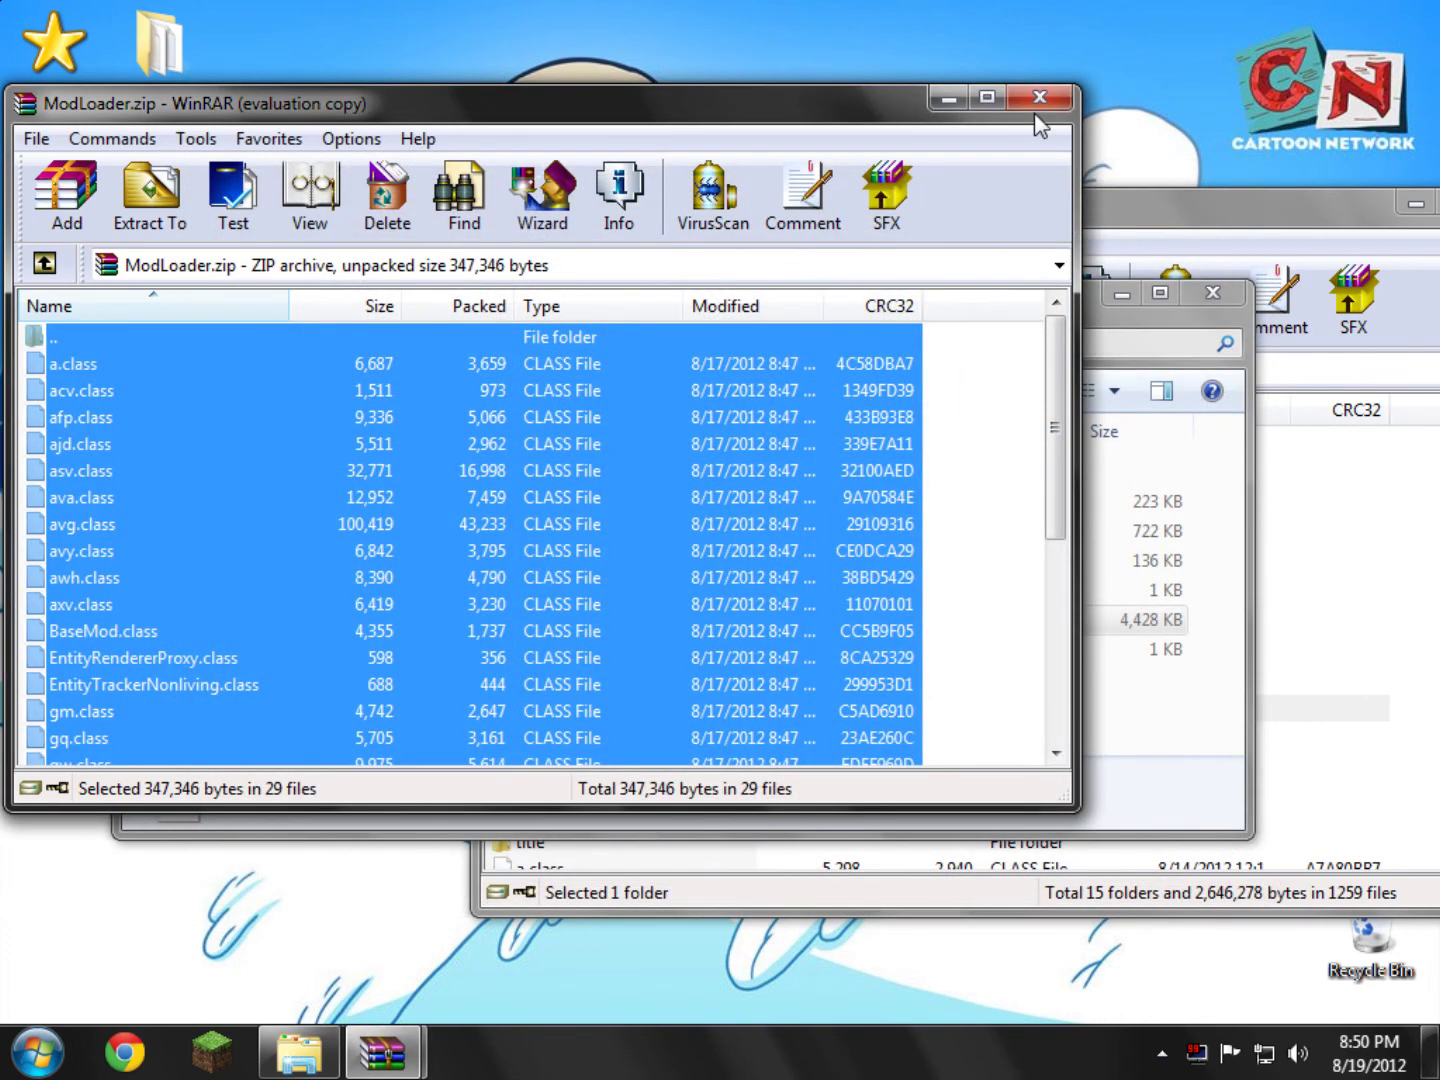
left_click(1040, 97)
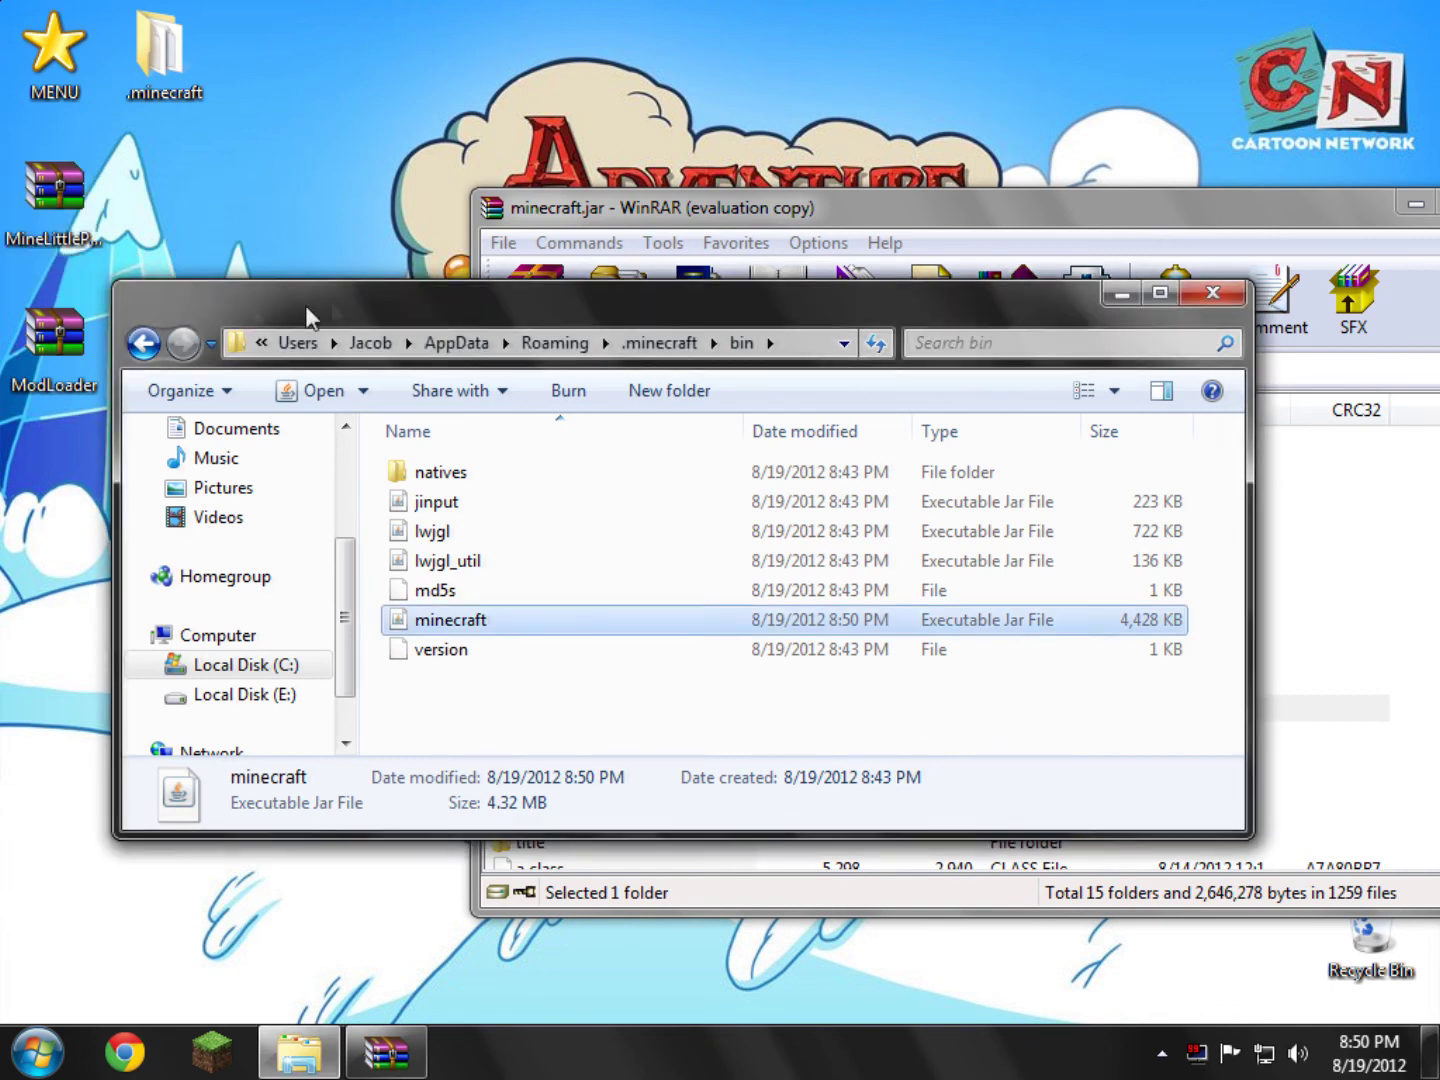
- Move the MineLittlePony1_3_2_1_for_ModLoader archive from the desktop into .minecraft\mods and check its contents
left_click_drag(305, 305, 423, 291)
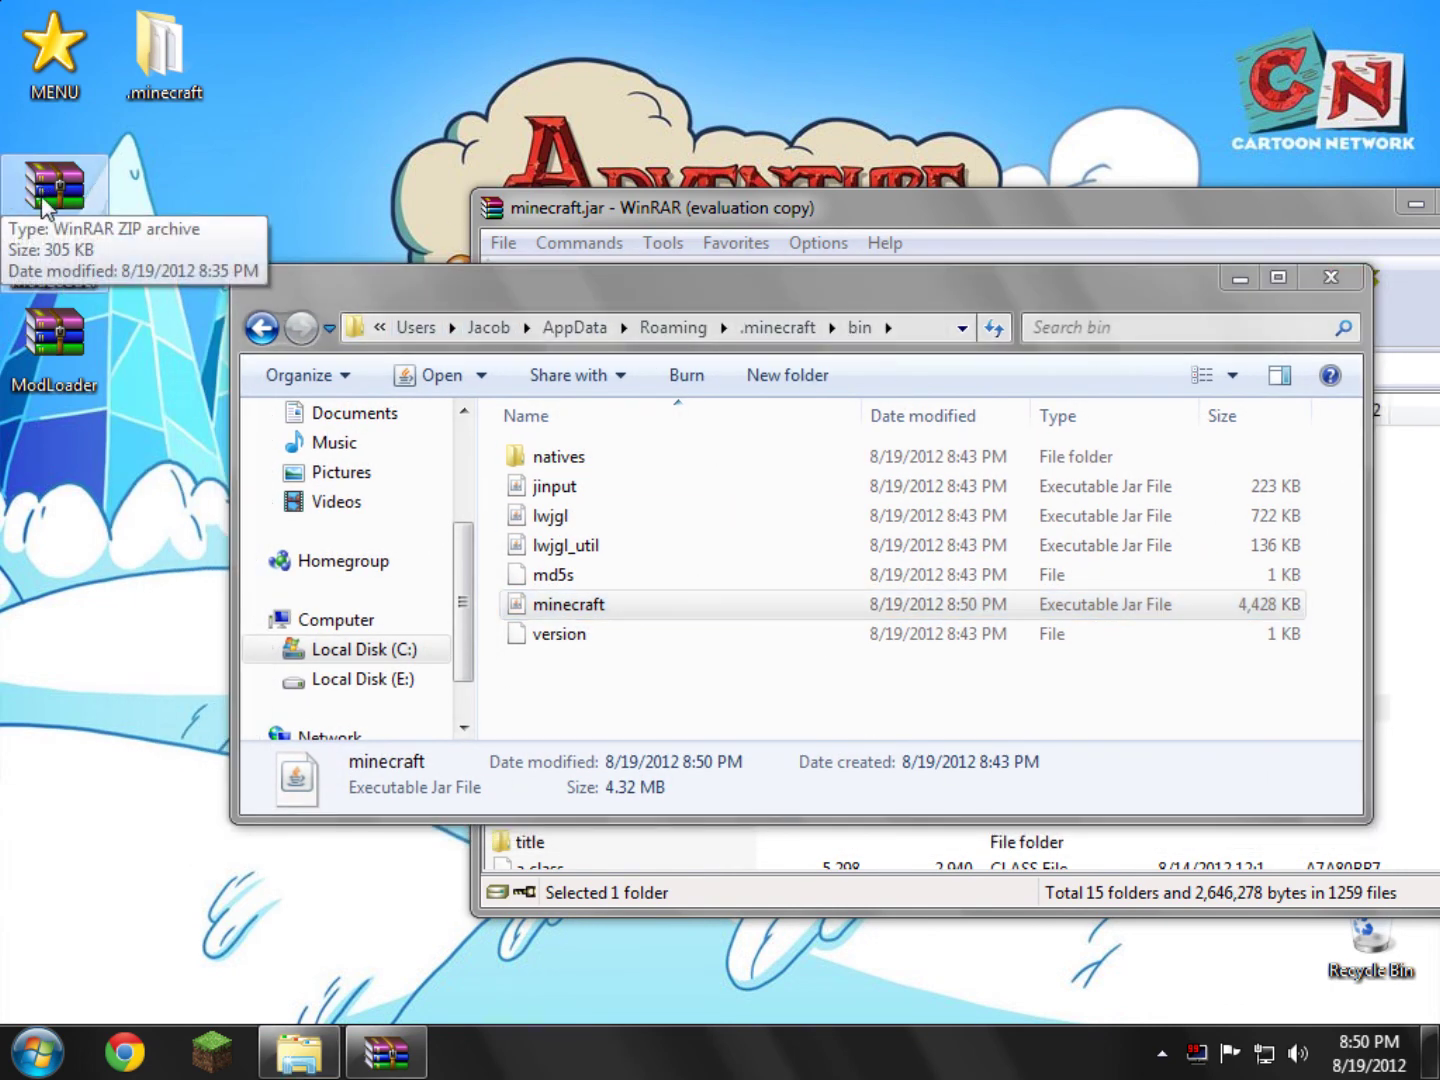
left_click(778, 330)
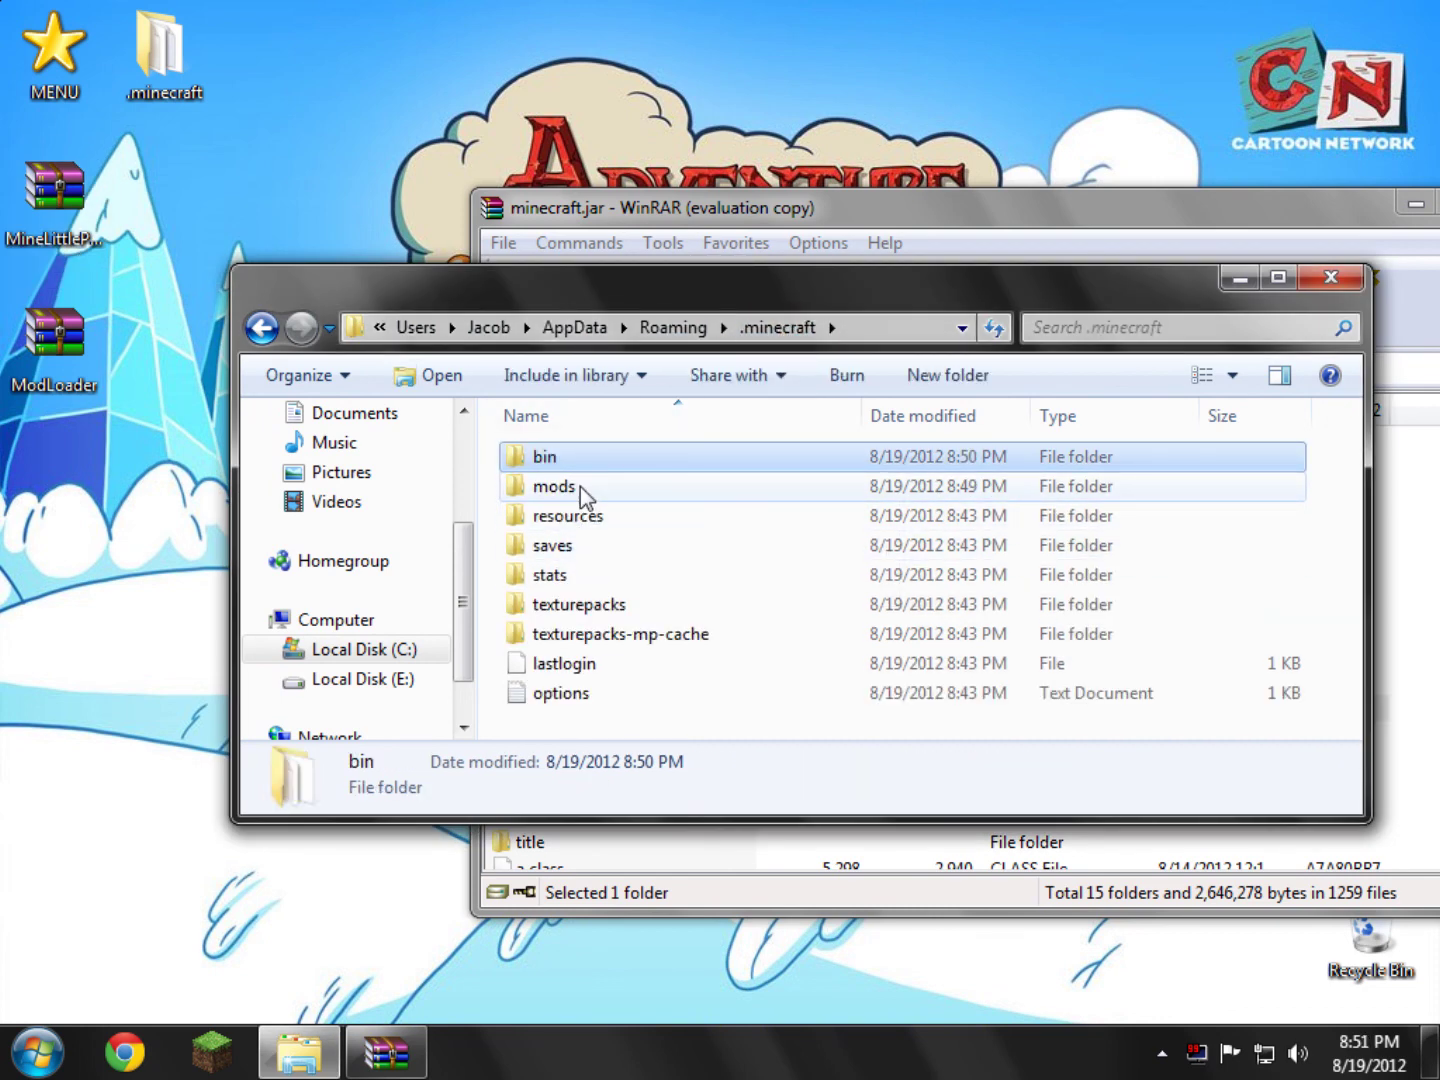
double_click(580, 486)
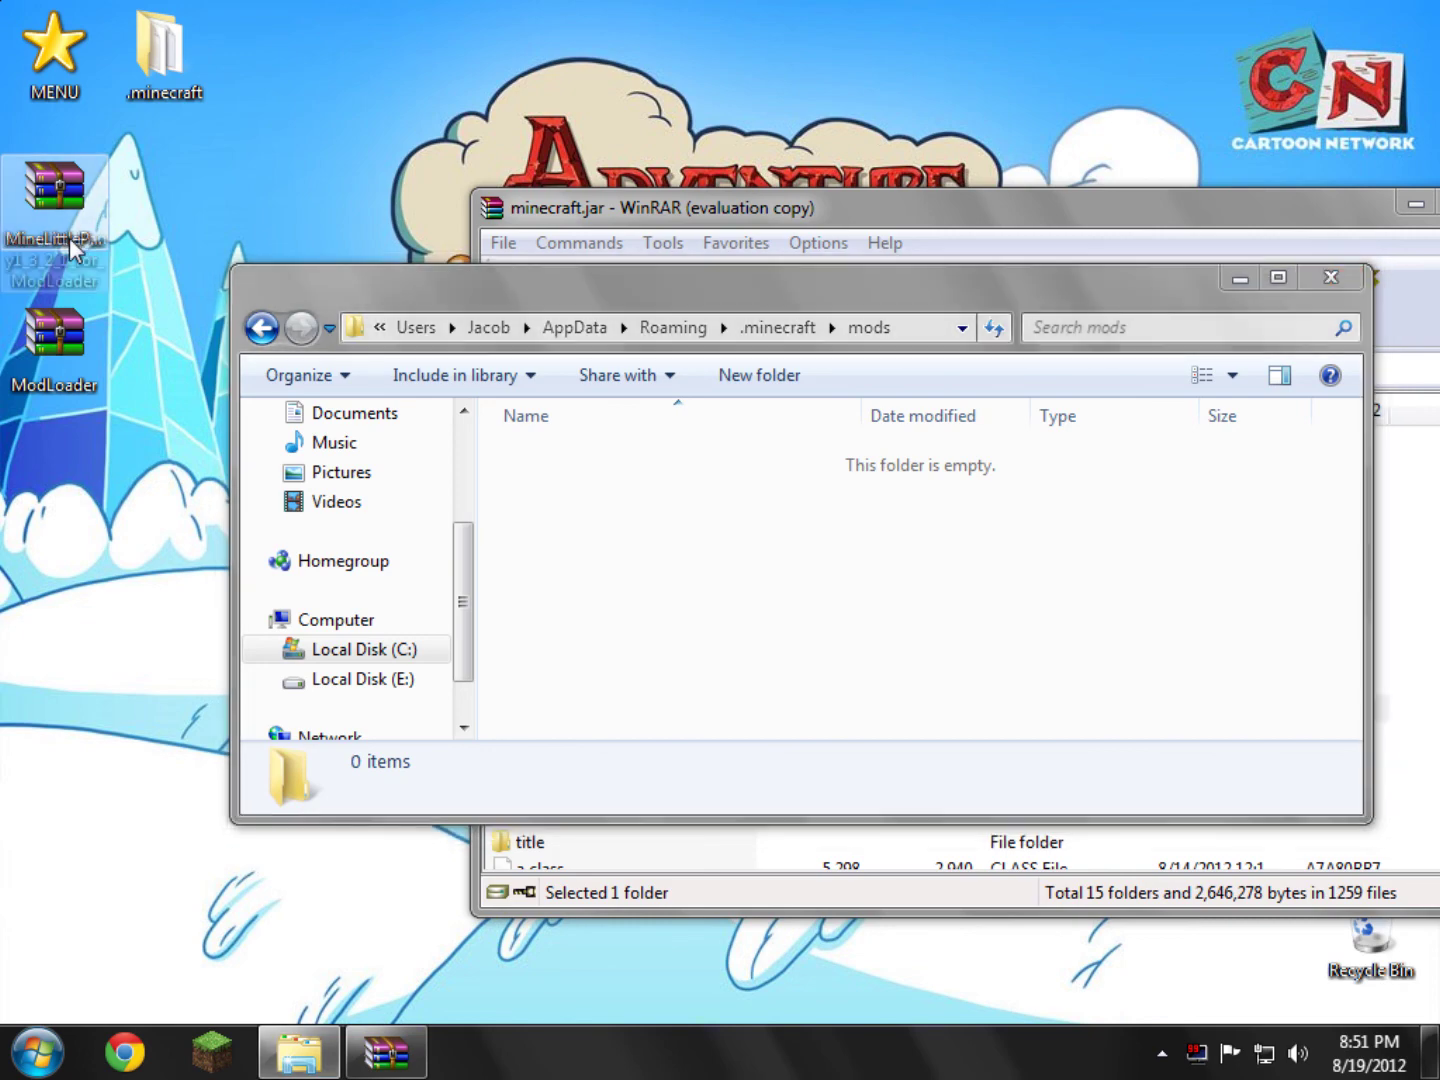
left_click(87, 198)
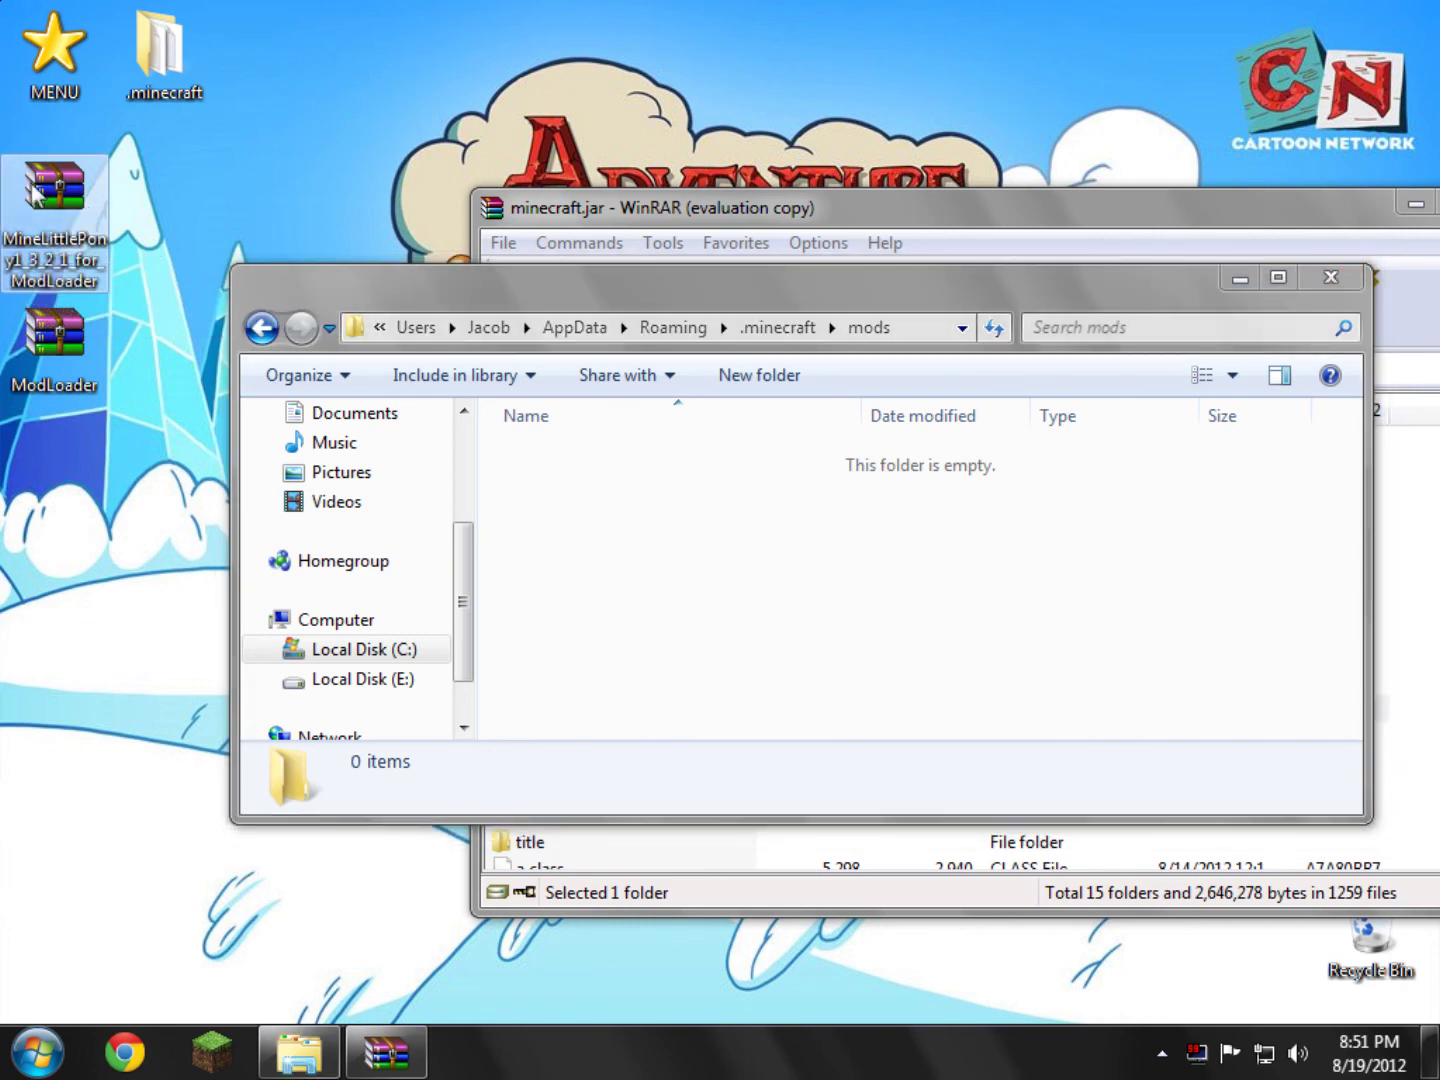
left_click_drag(35, 195, 587, 457)
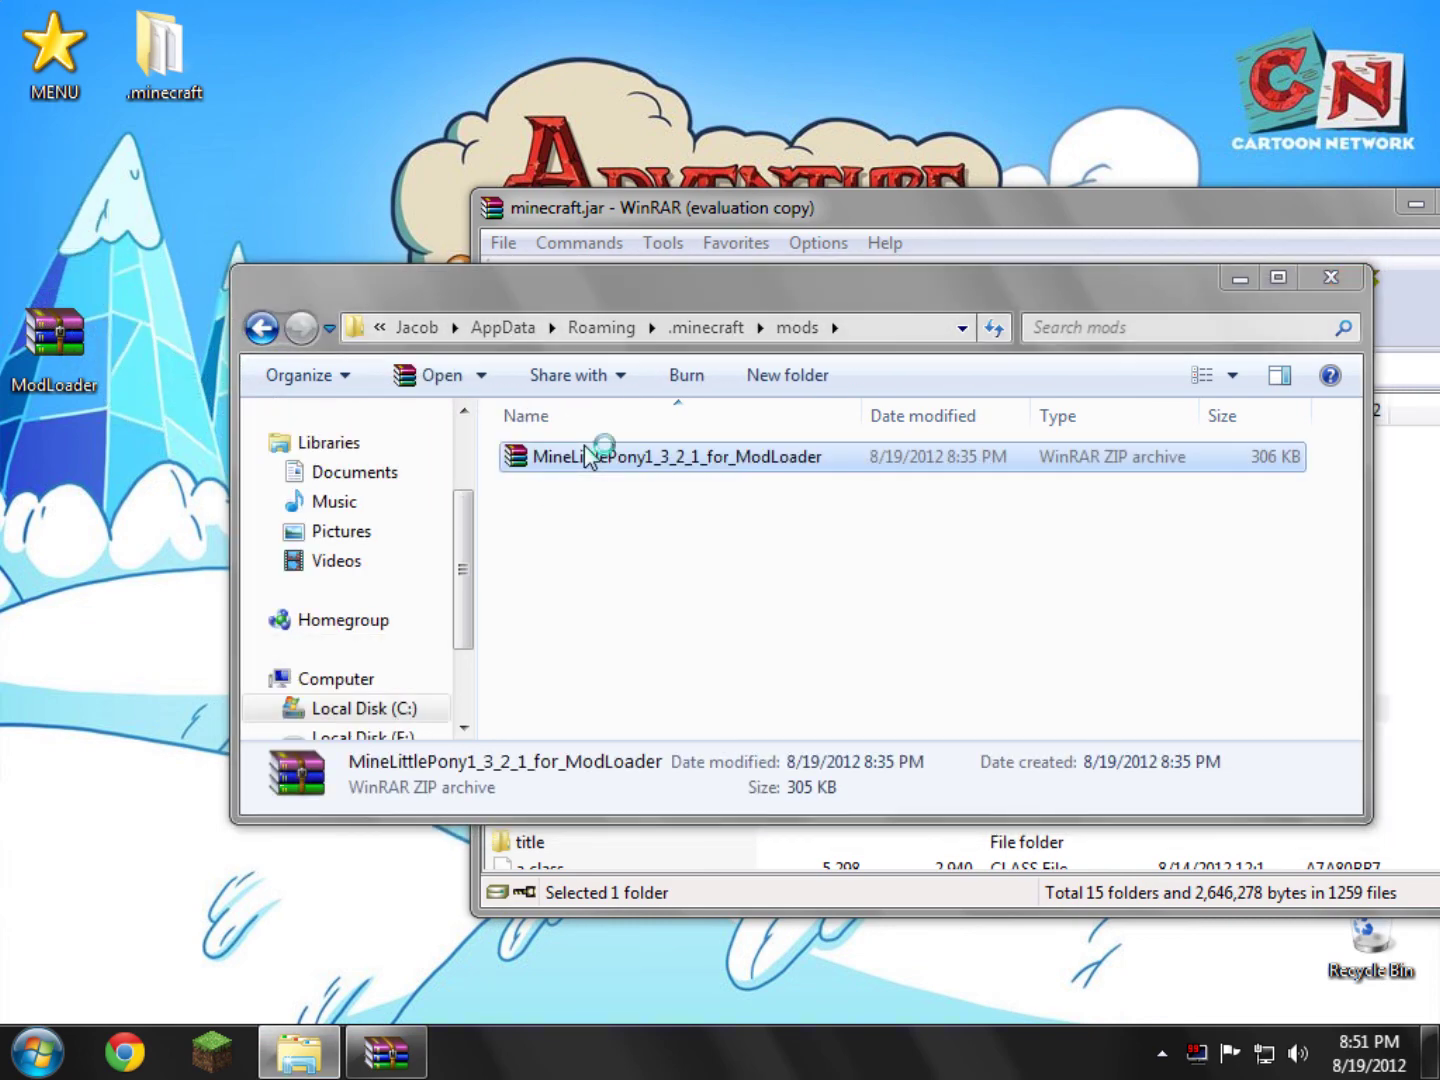
scroll(683, 380, "down", 3)
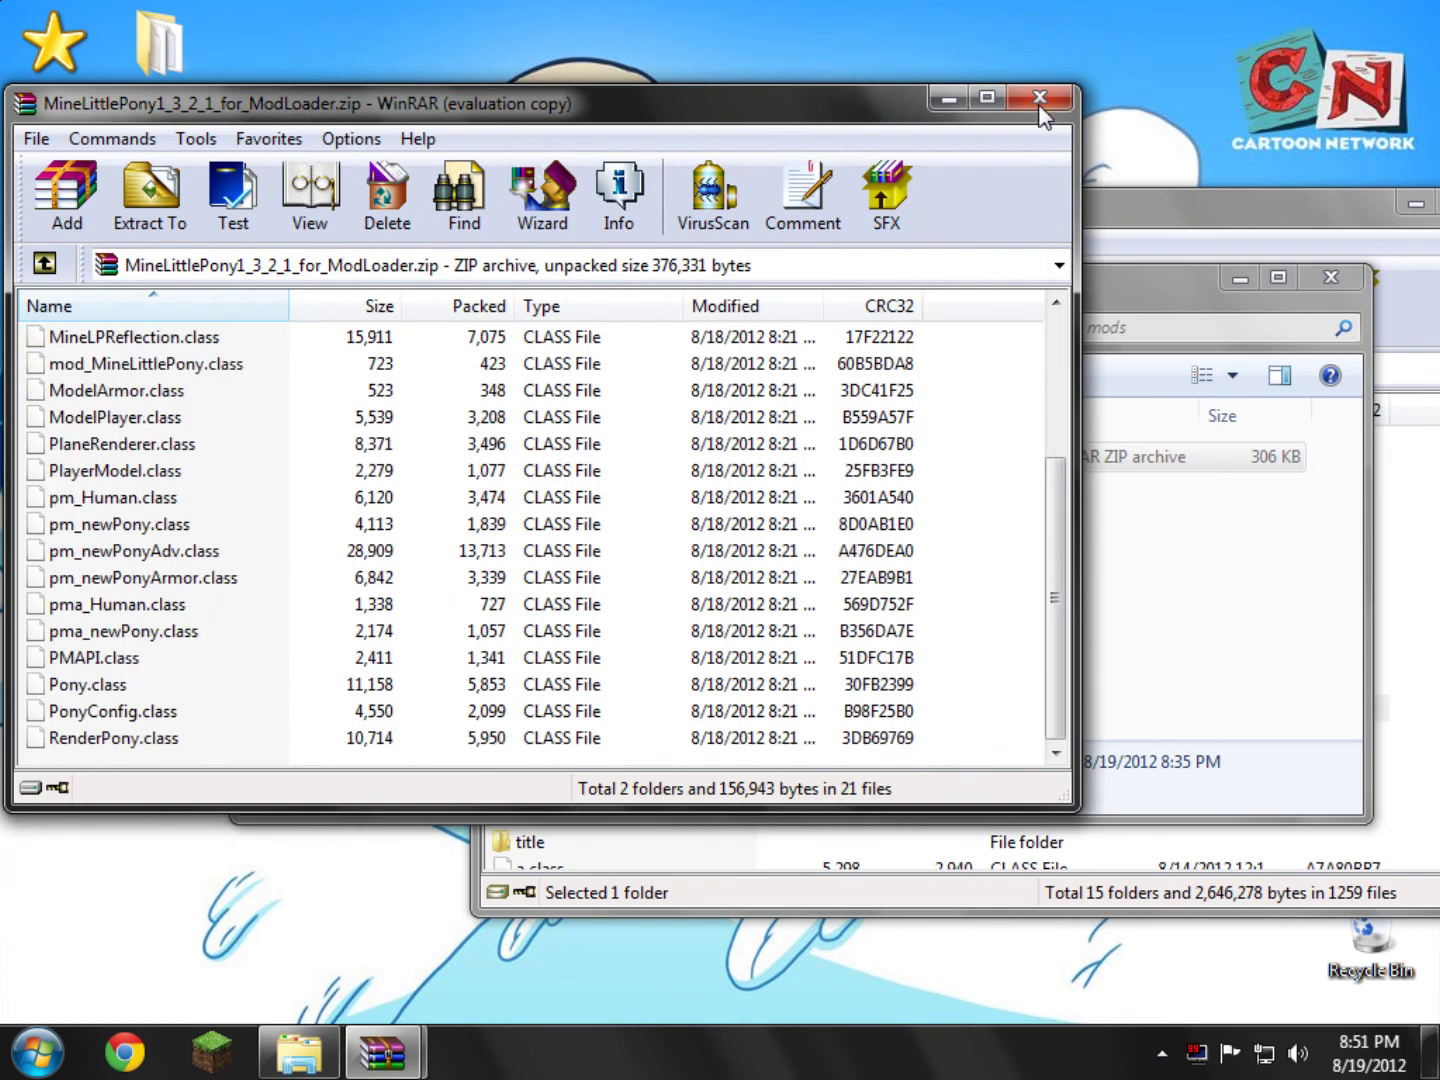
left_click(1039, 98)
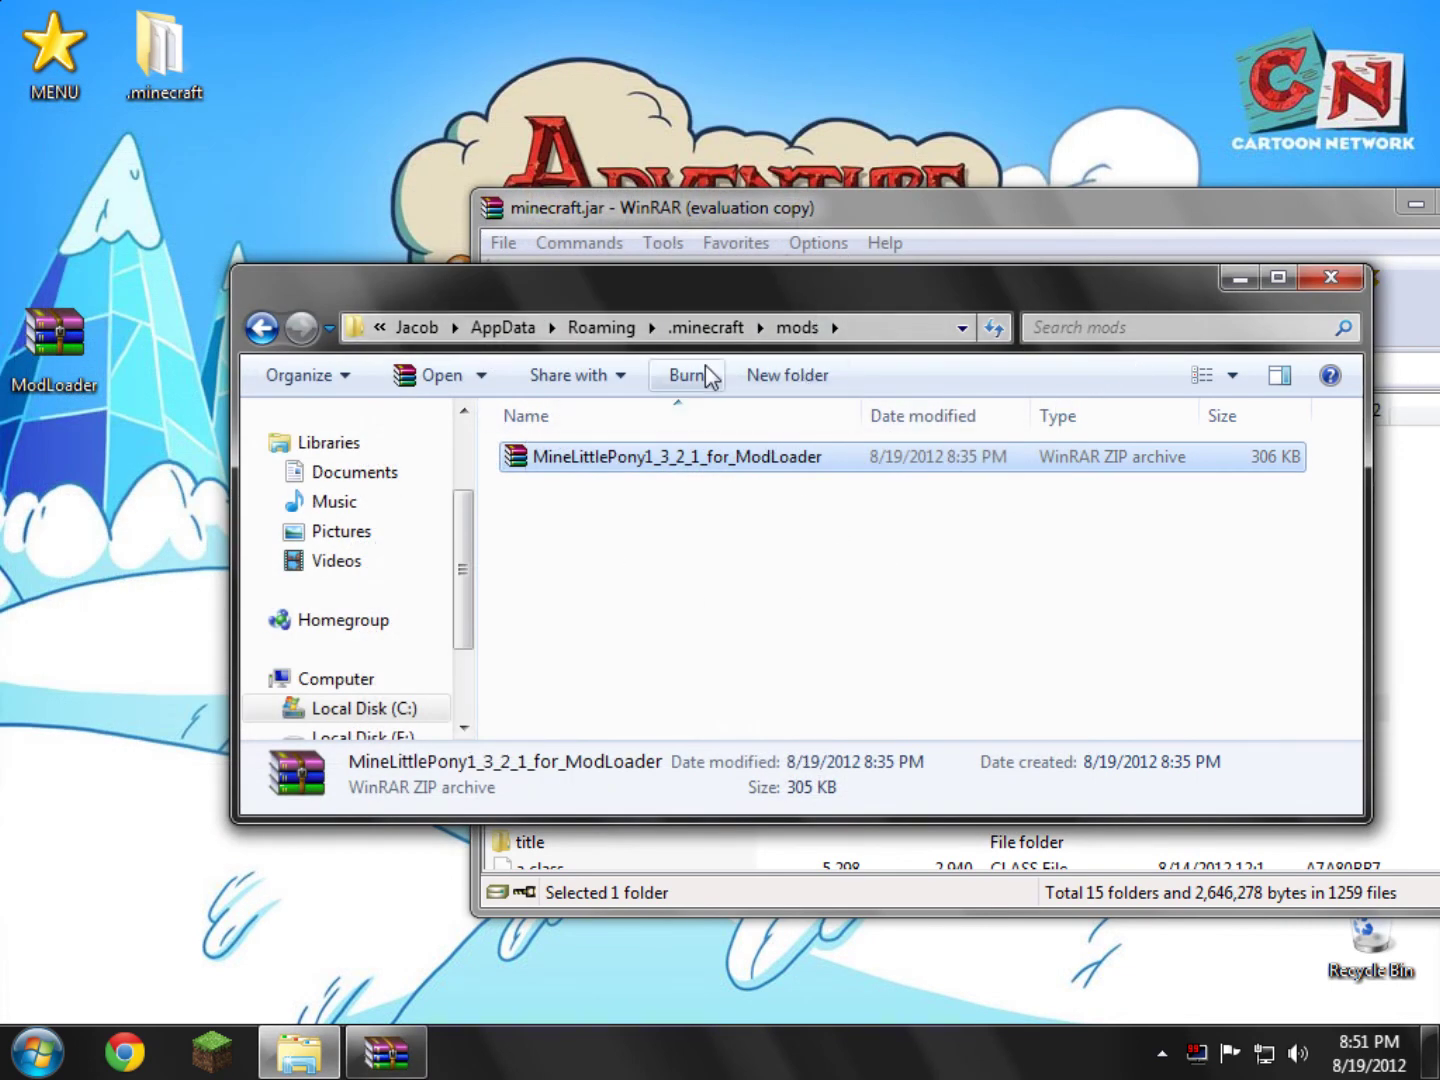
- Return to the .minecraft folder, then close the folder window and the remaining minecraft.jar archive window
left_click(705, 327)
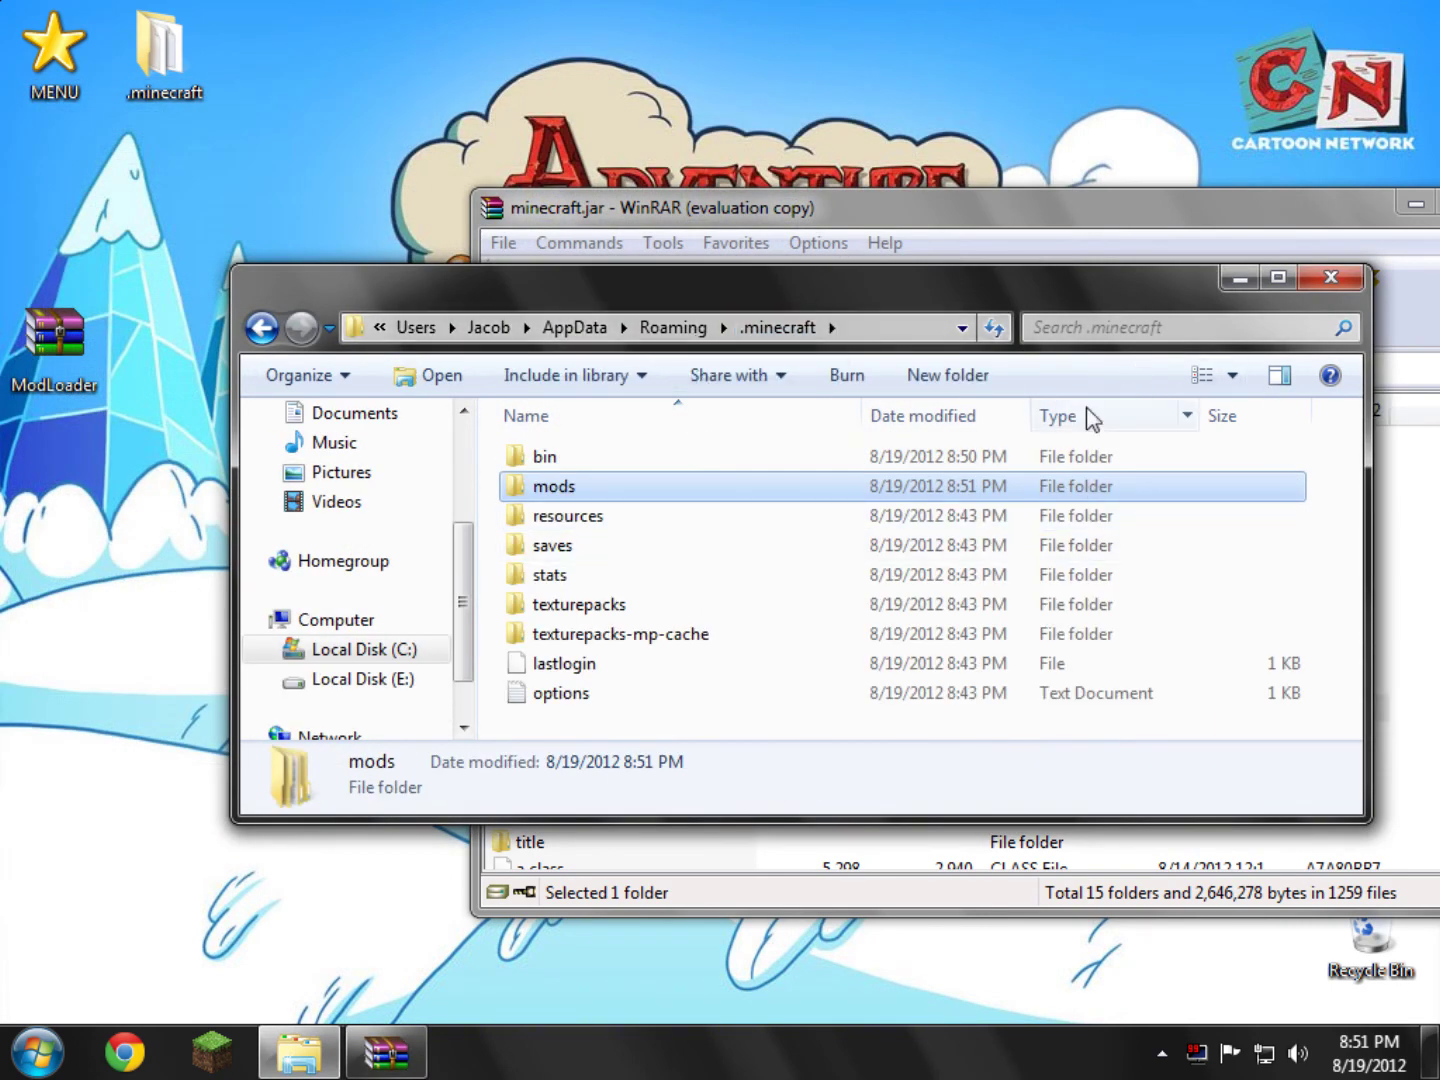
double_click(1199, 485)
left_click(1331, 281)
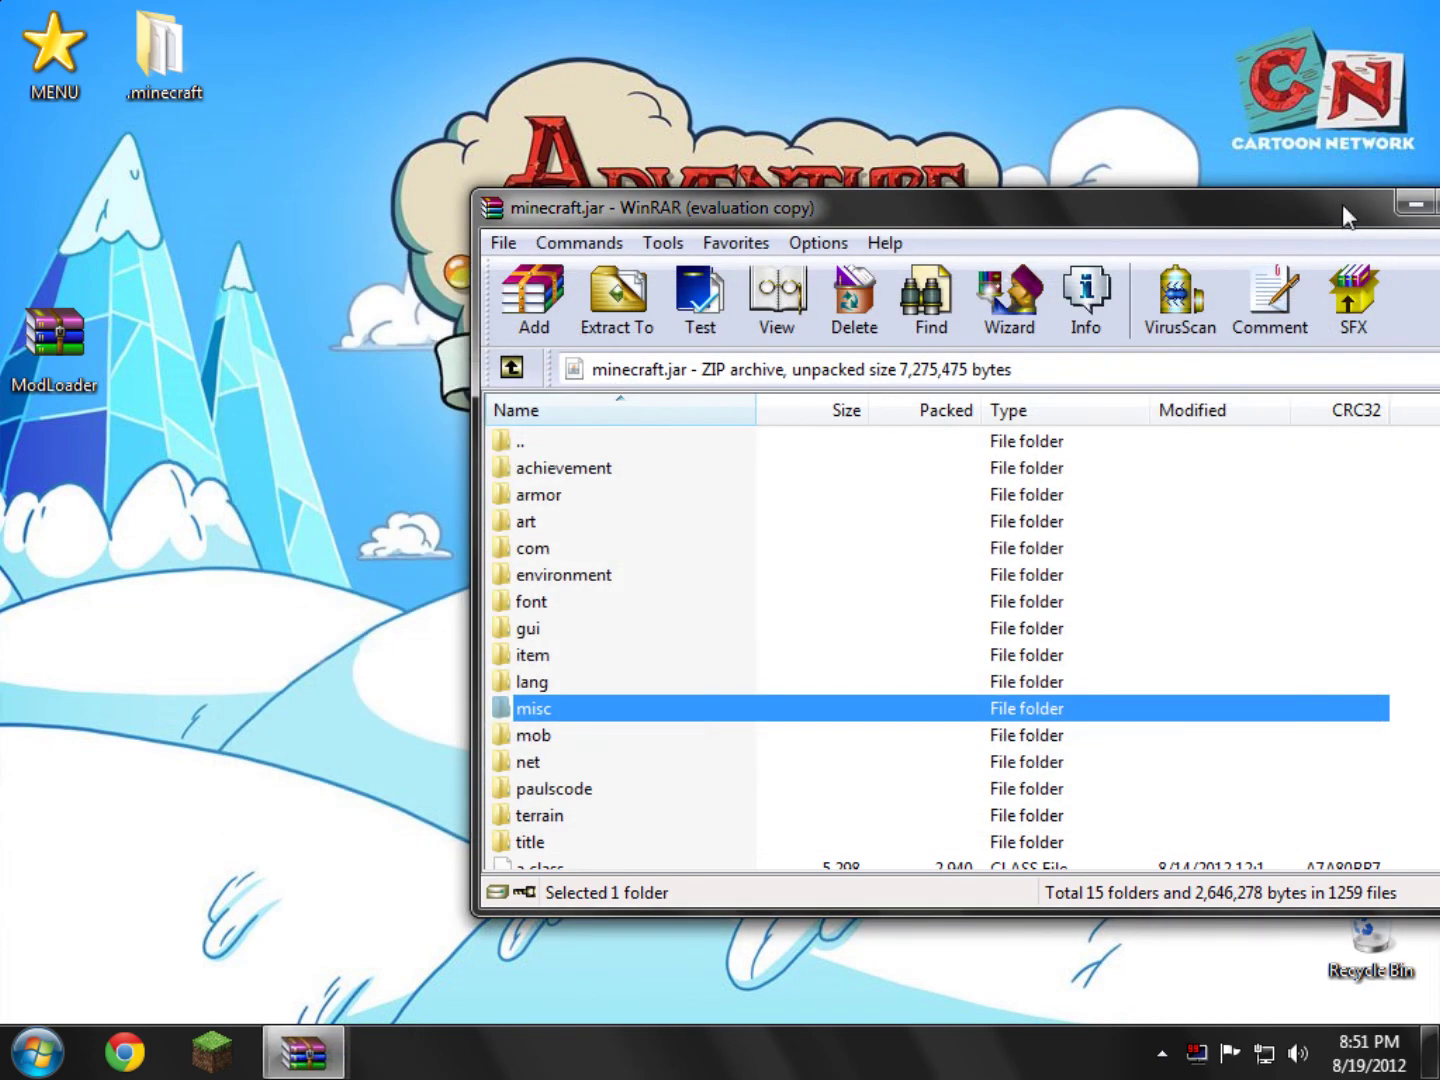
left_click_drag(1342, 204, 1040, 231)
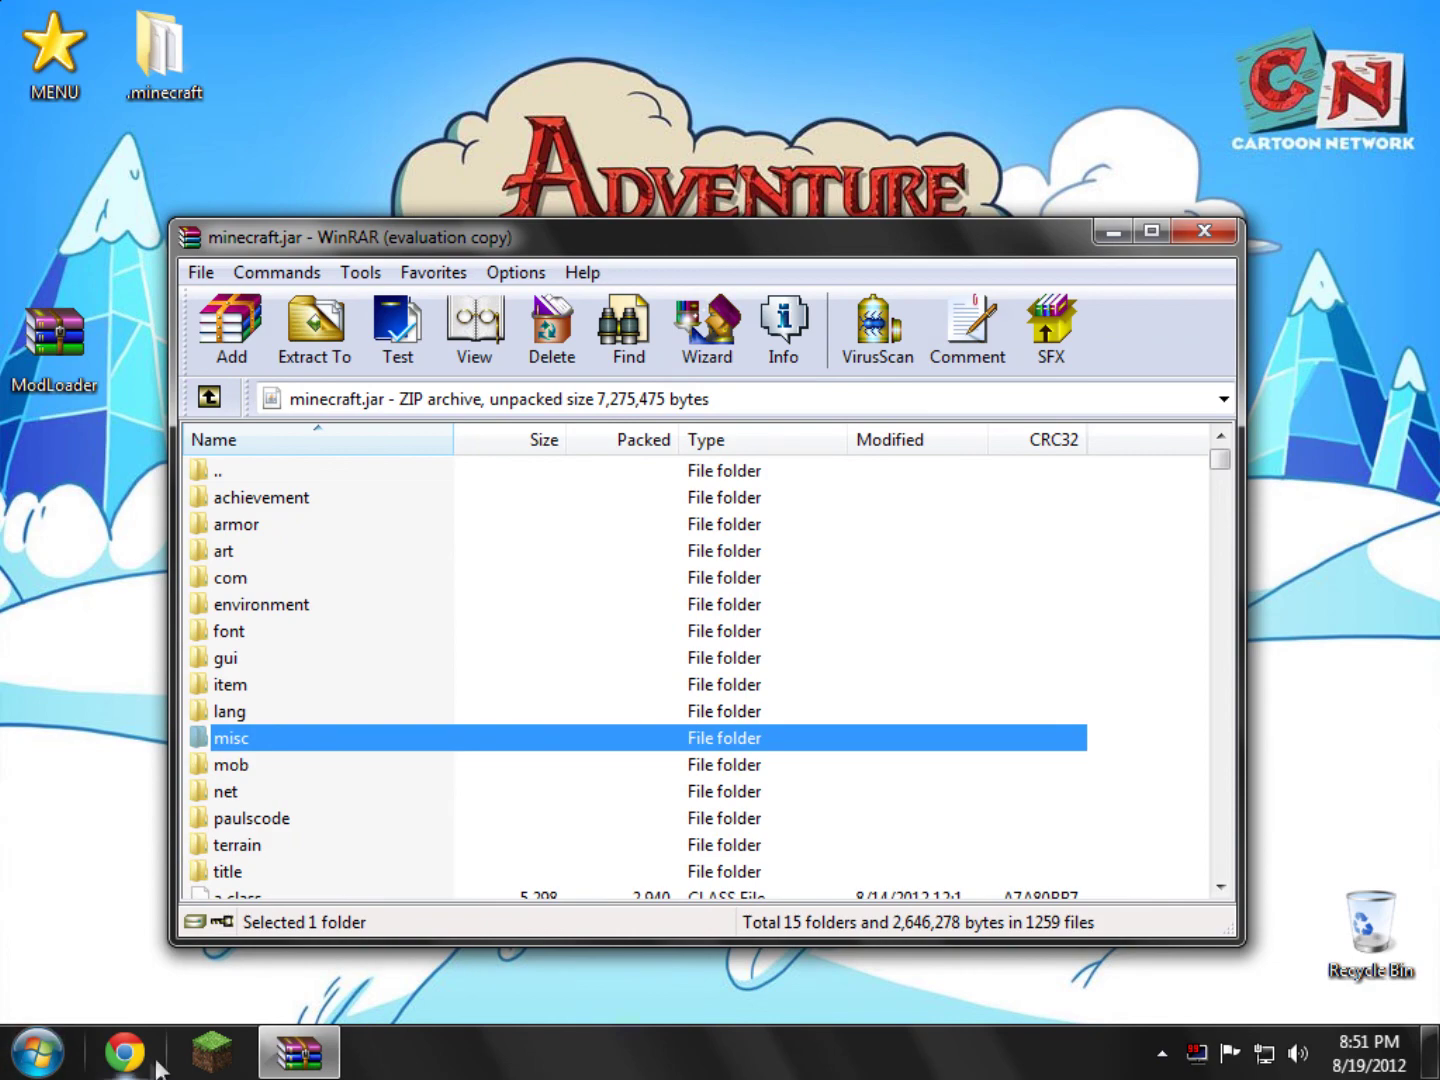
left_click(1222, 232)
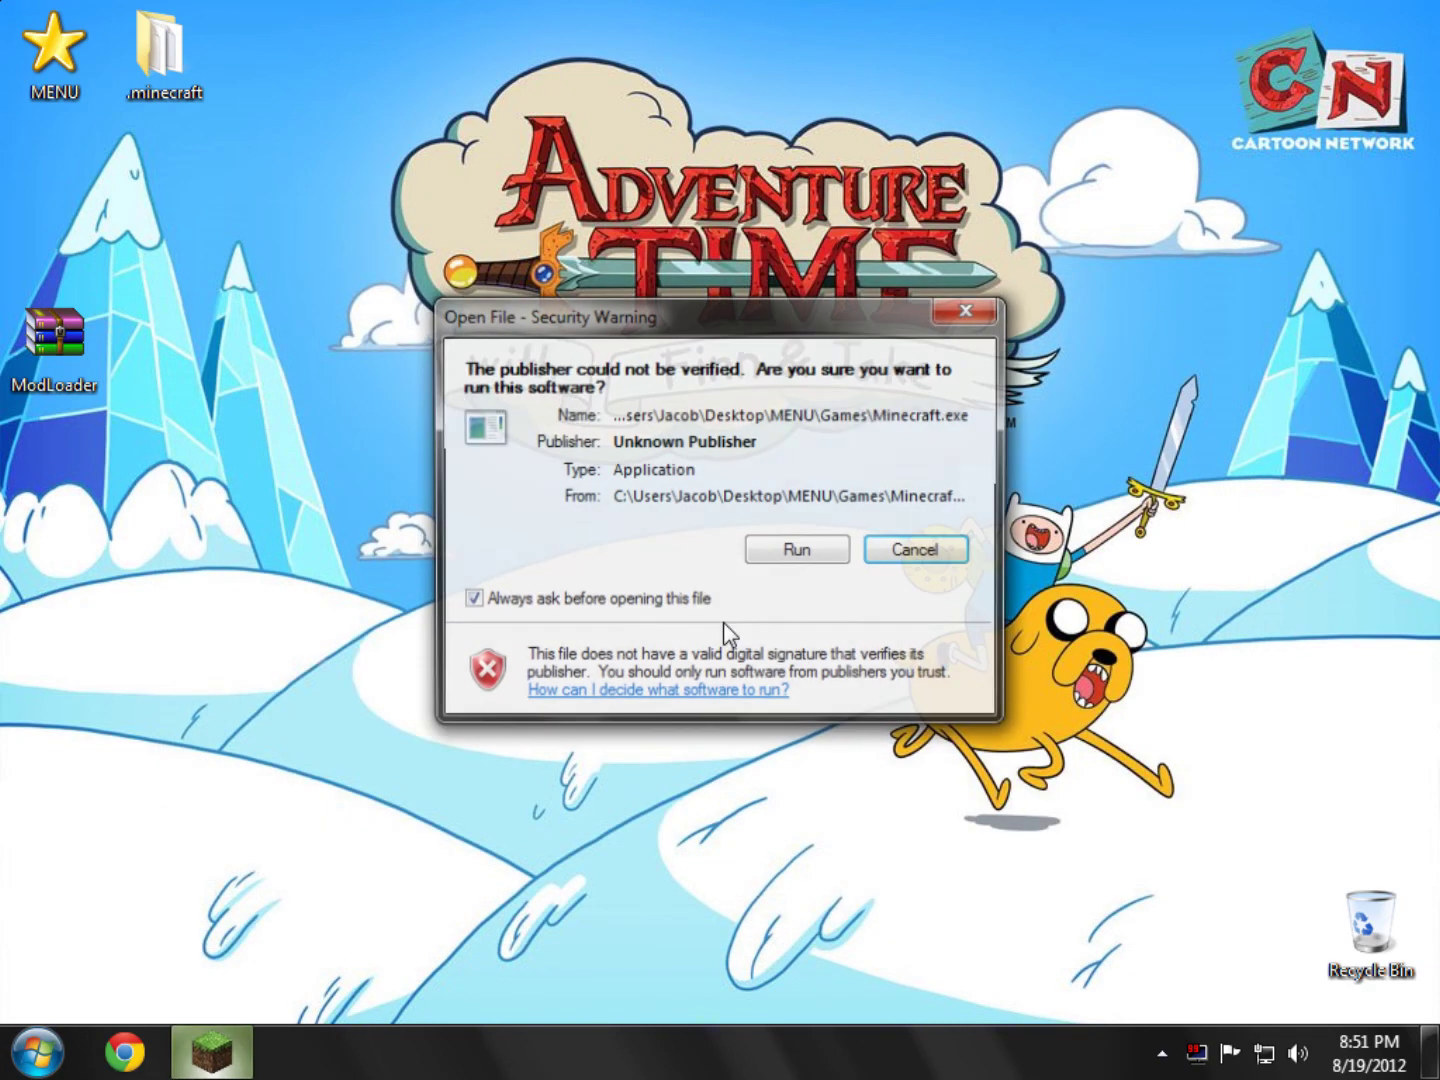
- Run Minecraft.exe and log in with the saved account credentials
left_click(765, 572)
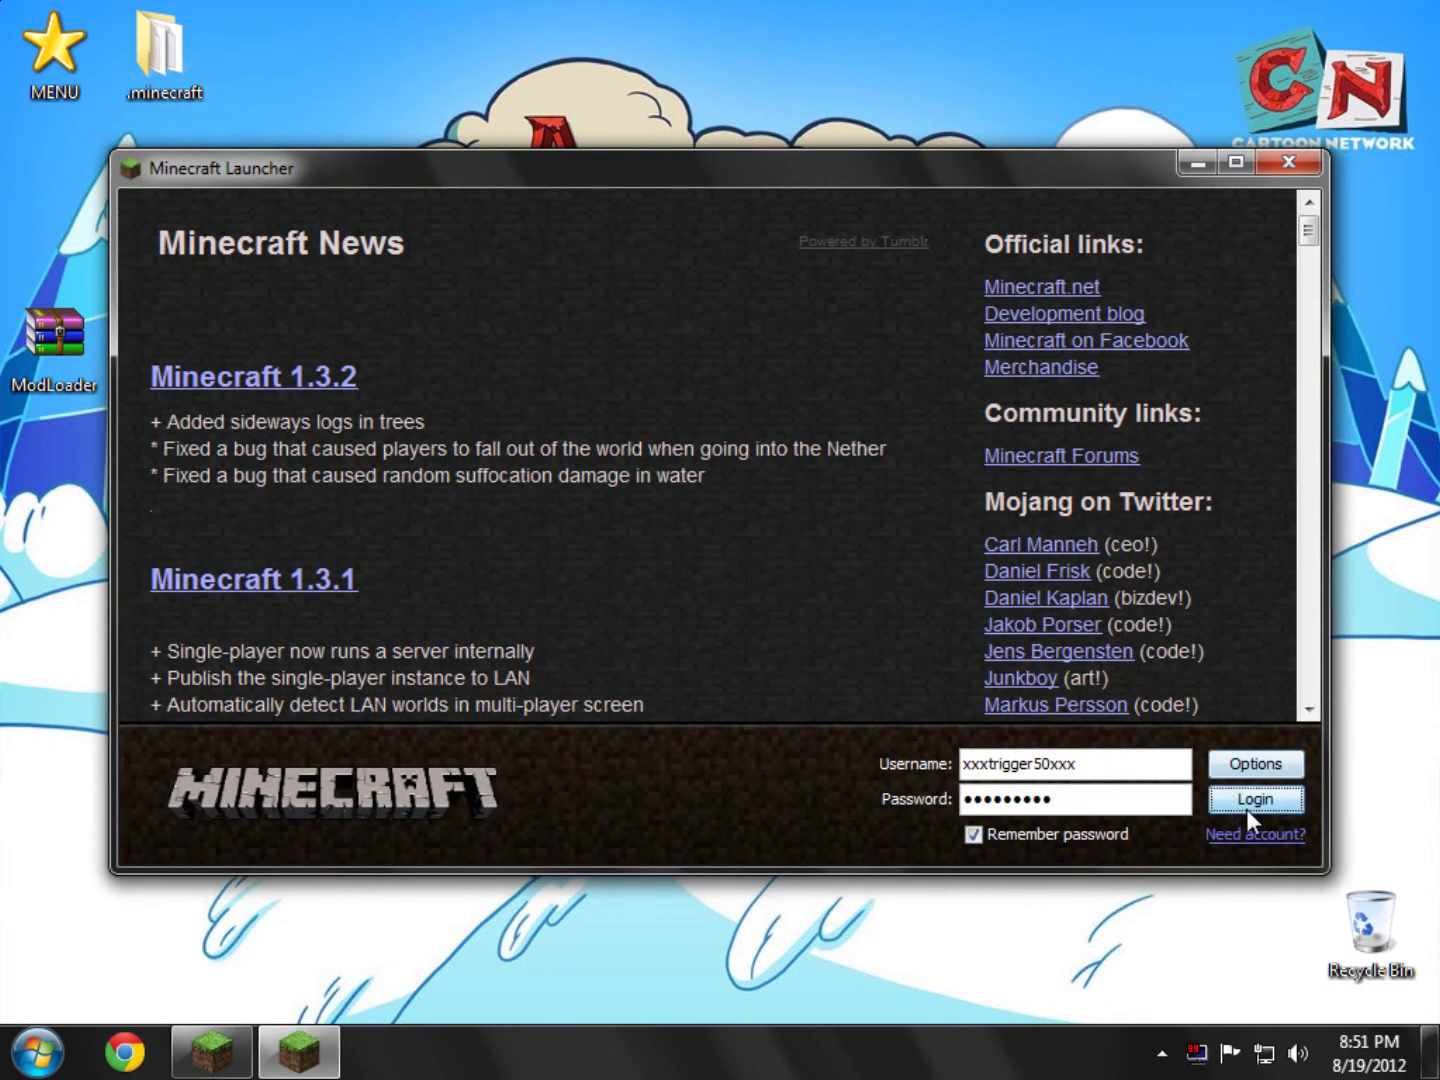
left_click(1247, 809)
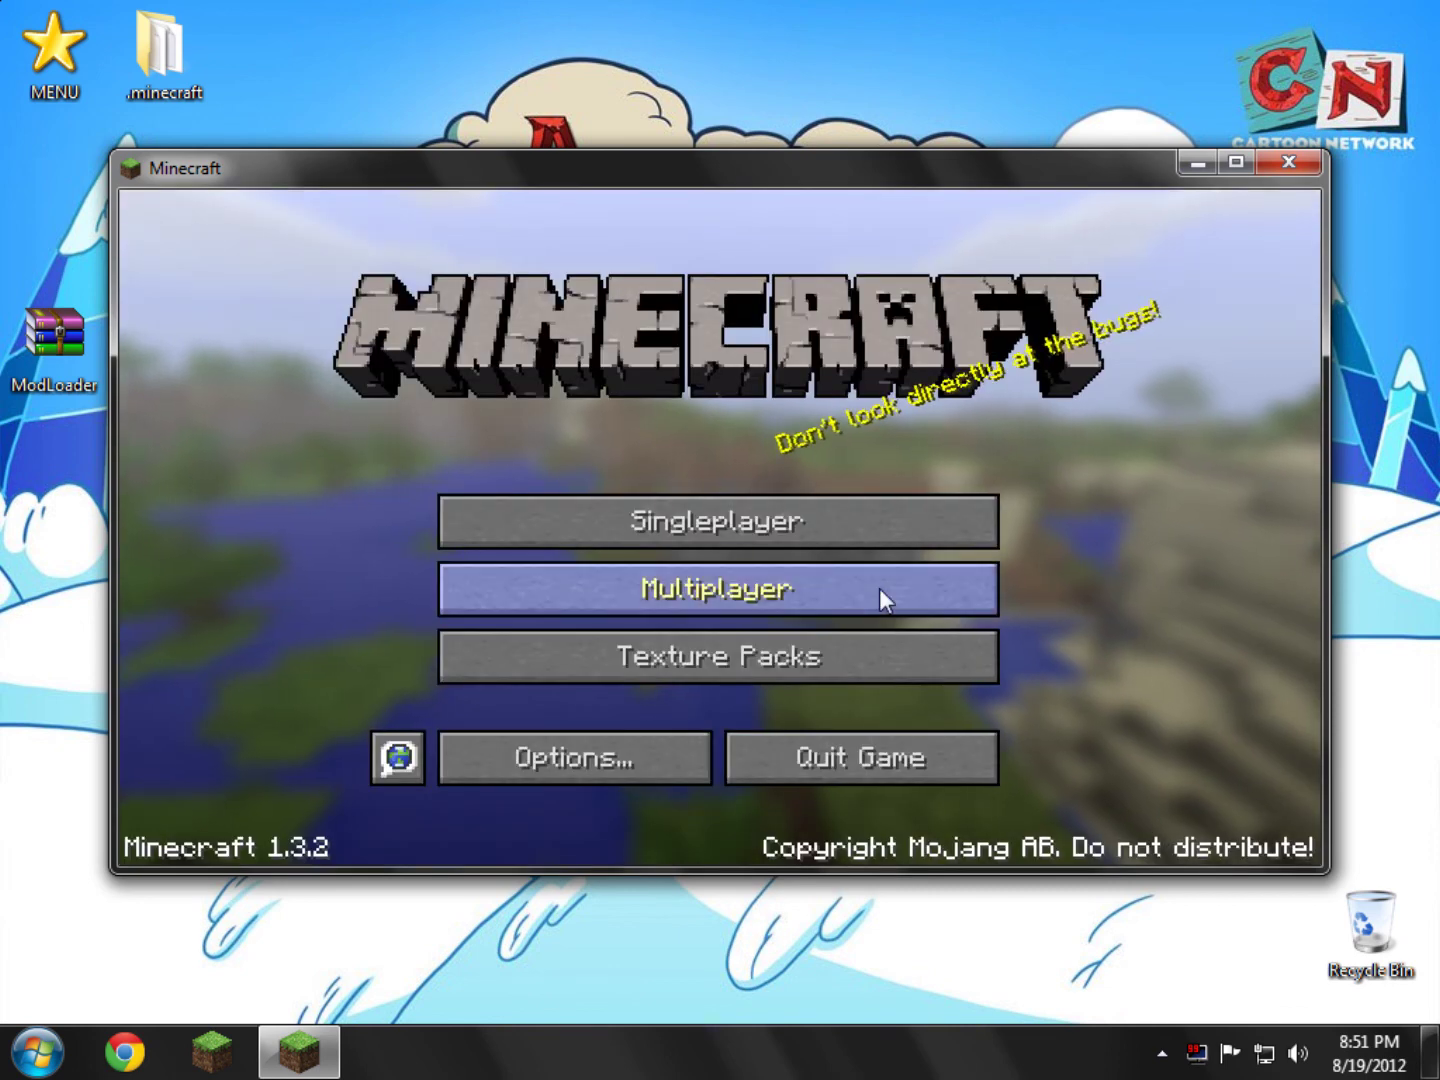
- Briefly check the game options, open the singleplayer world selection, and maximize the game window
left_click(591, 762)
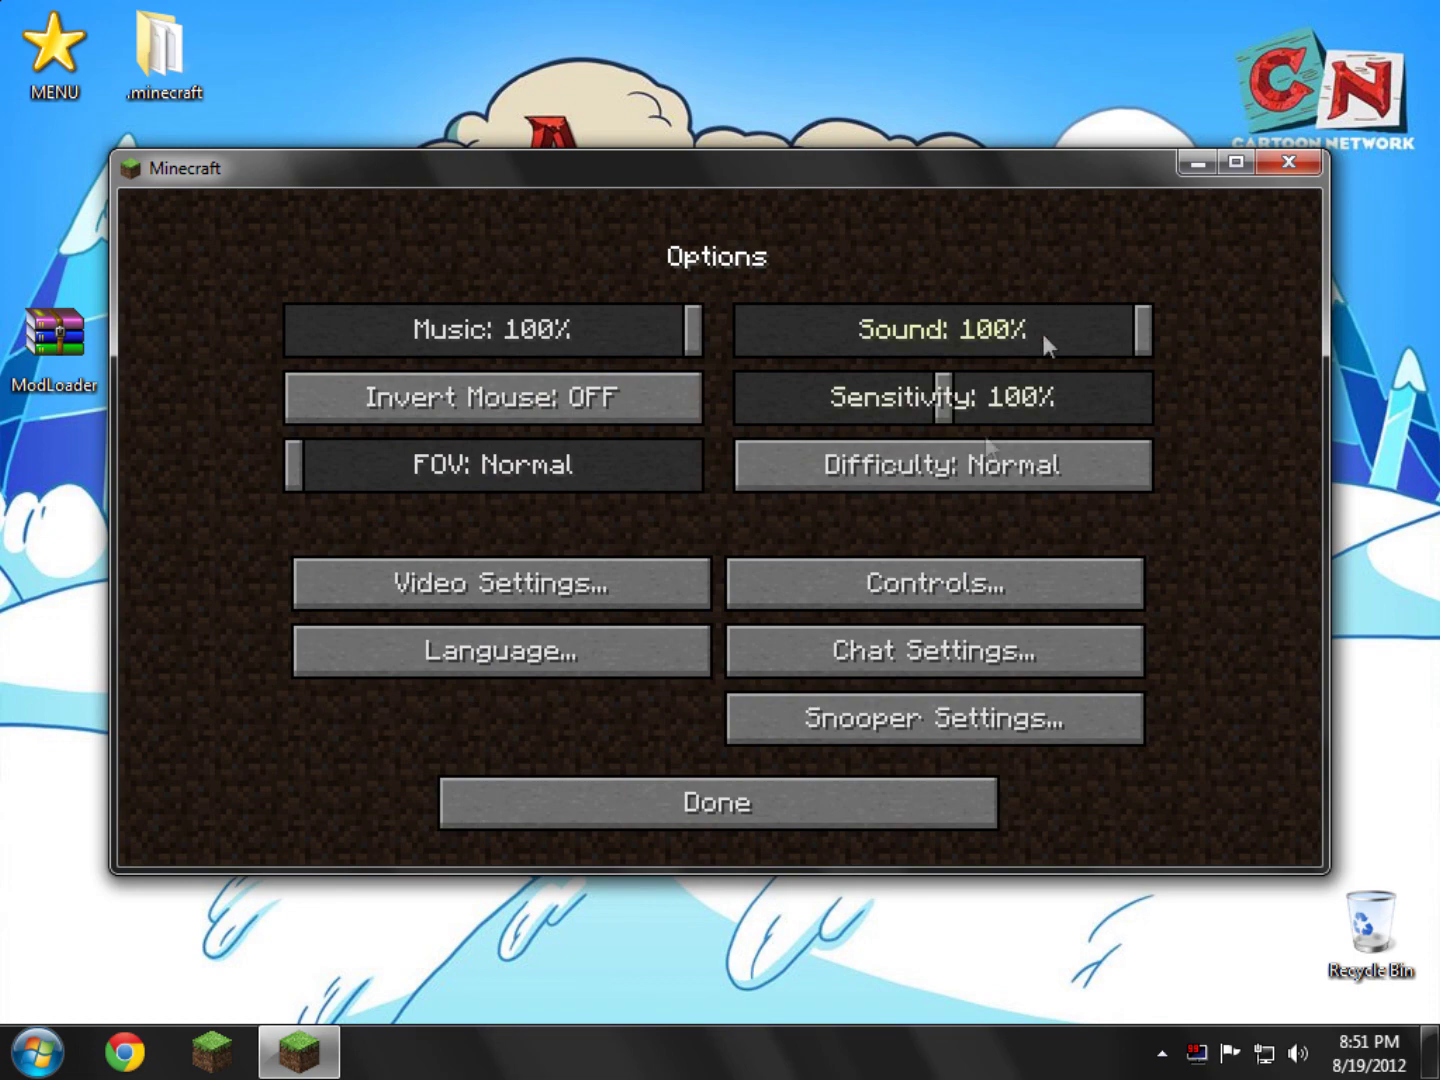
left_click(597, 815)
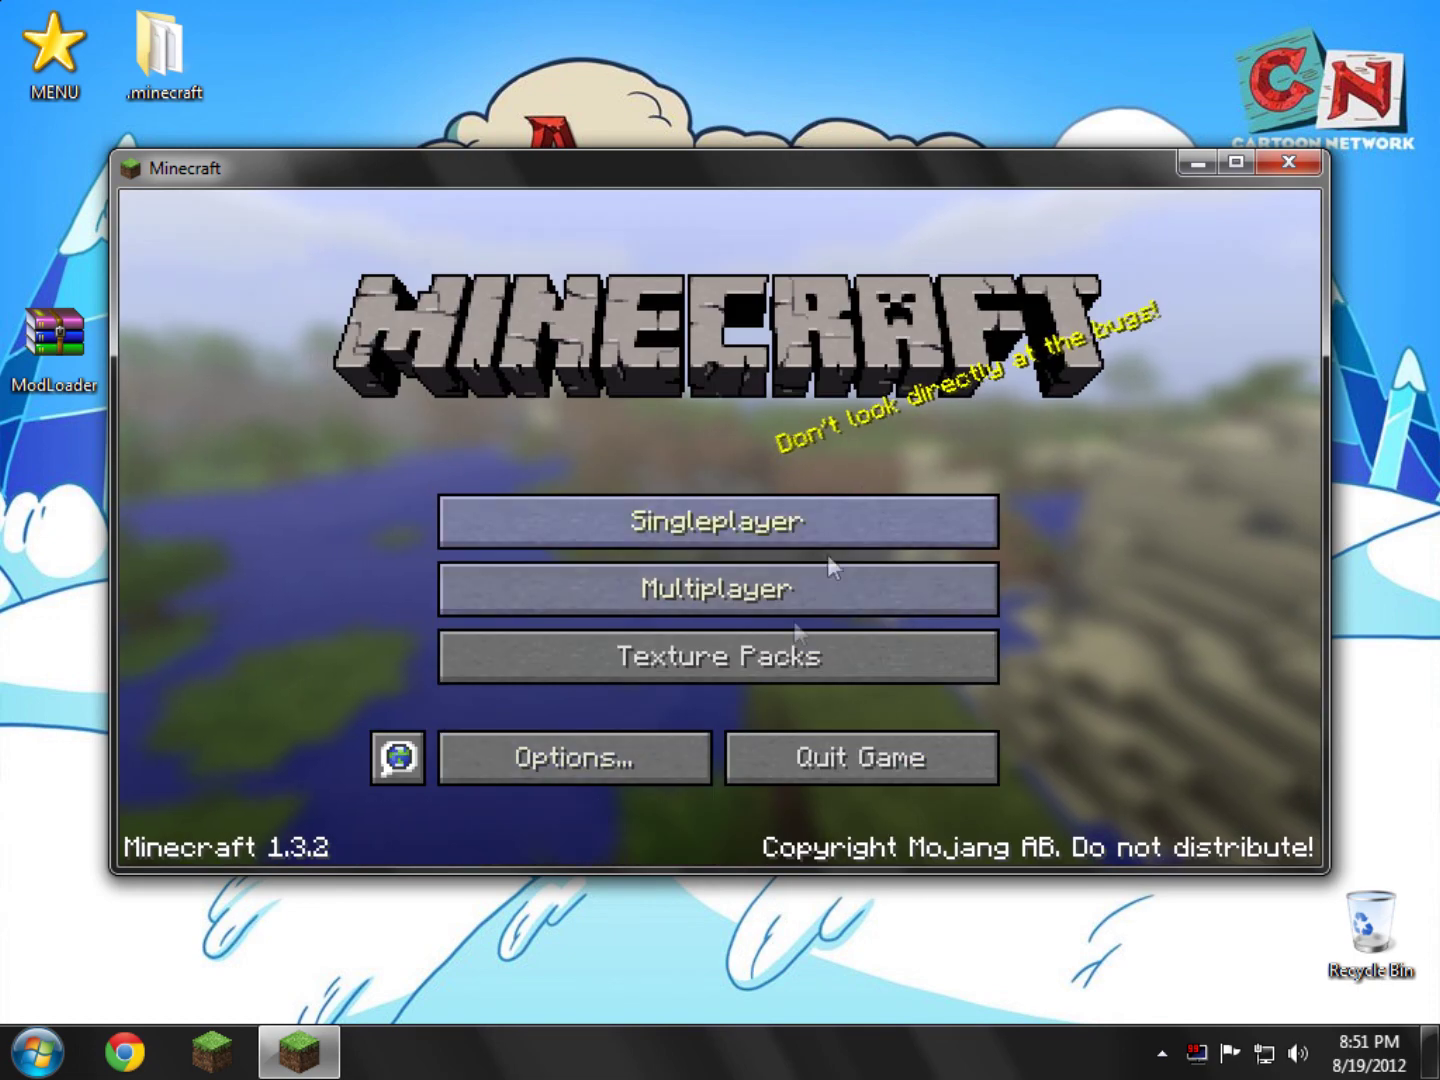
left_click(767, 540)
left_click_drag(713, 178, 695, 12)
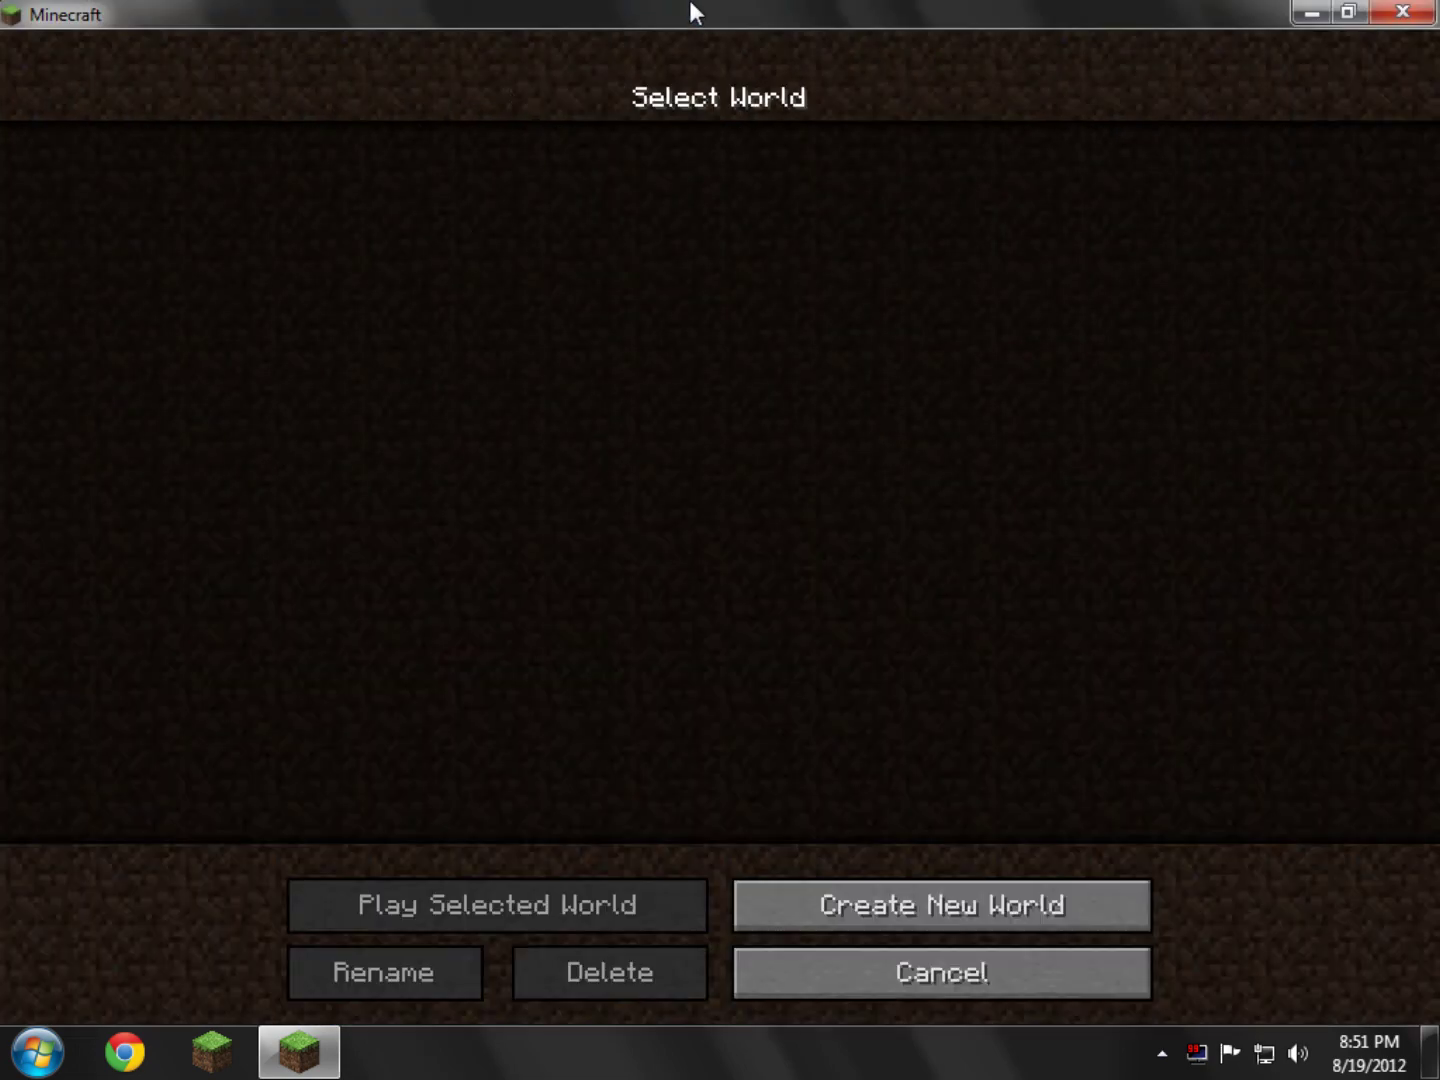
- Create a Survival world with the default name New World and inspect the character model in the inventory
left_click(959, 926)
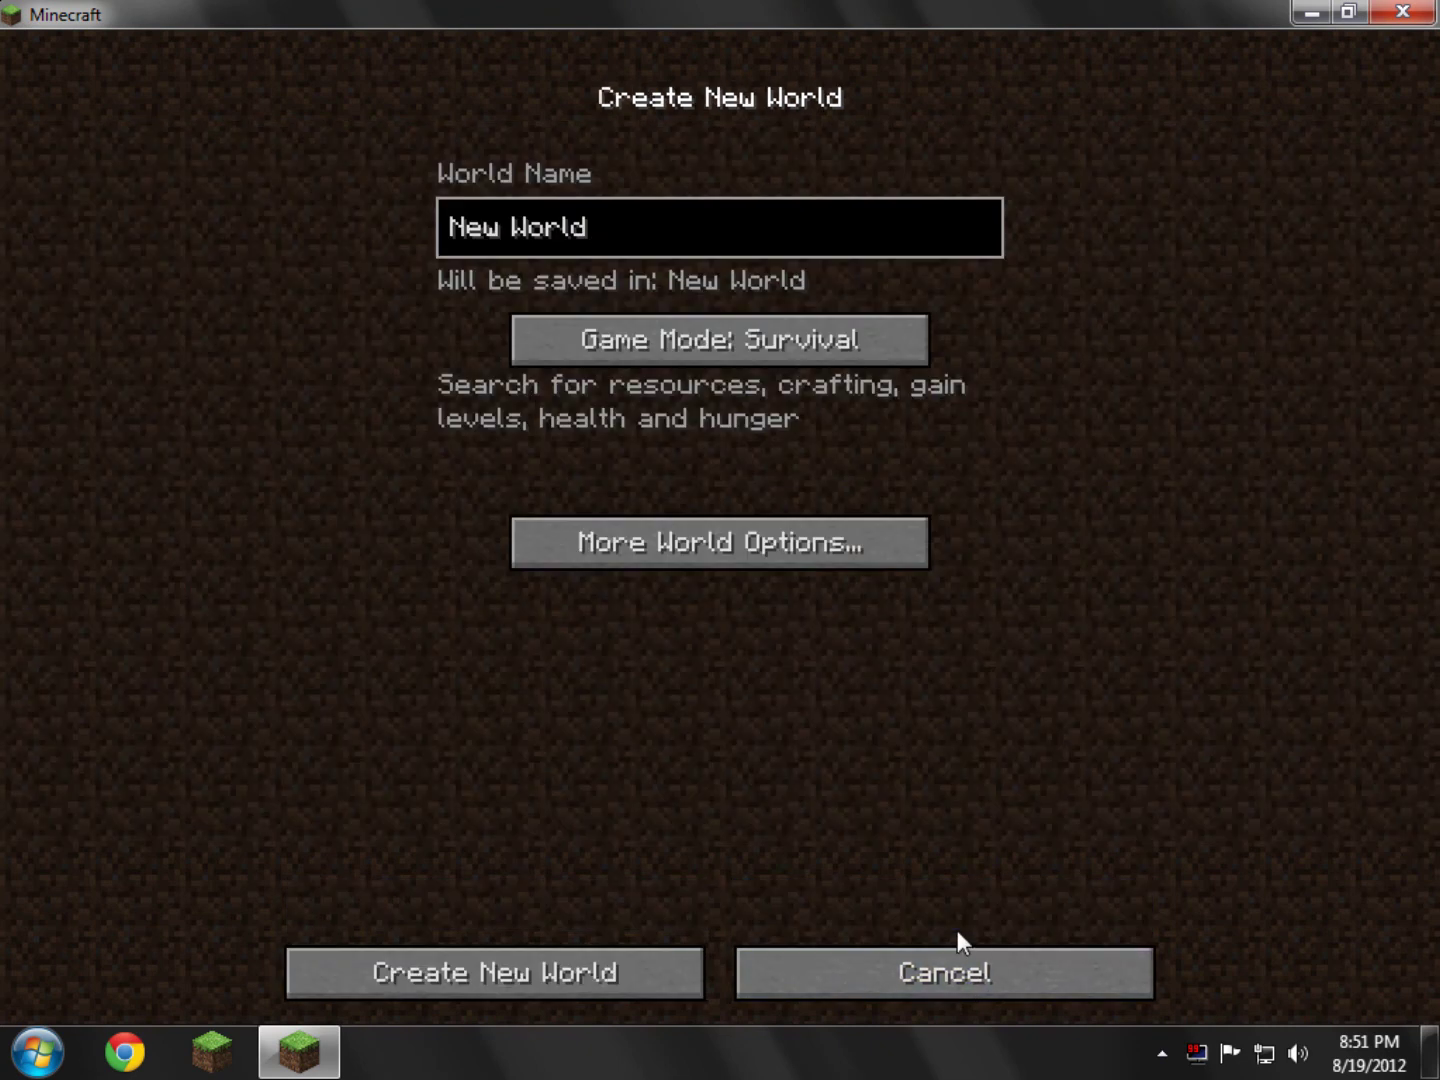
left_click(585, 950)
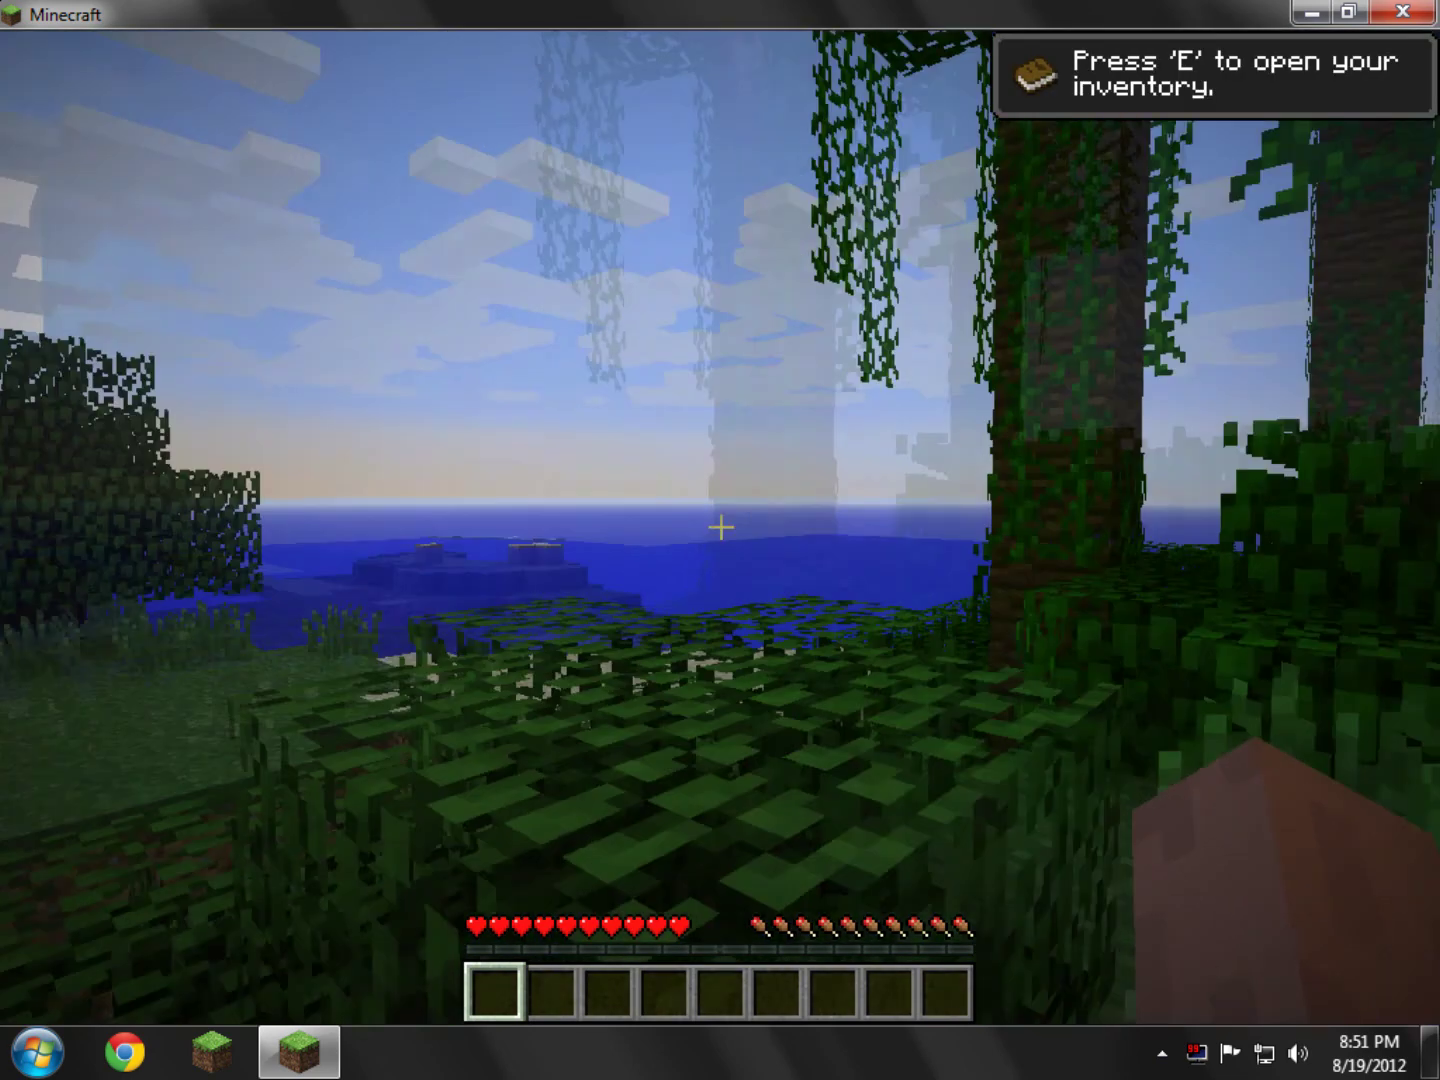
key("e")
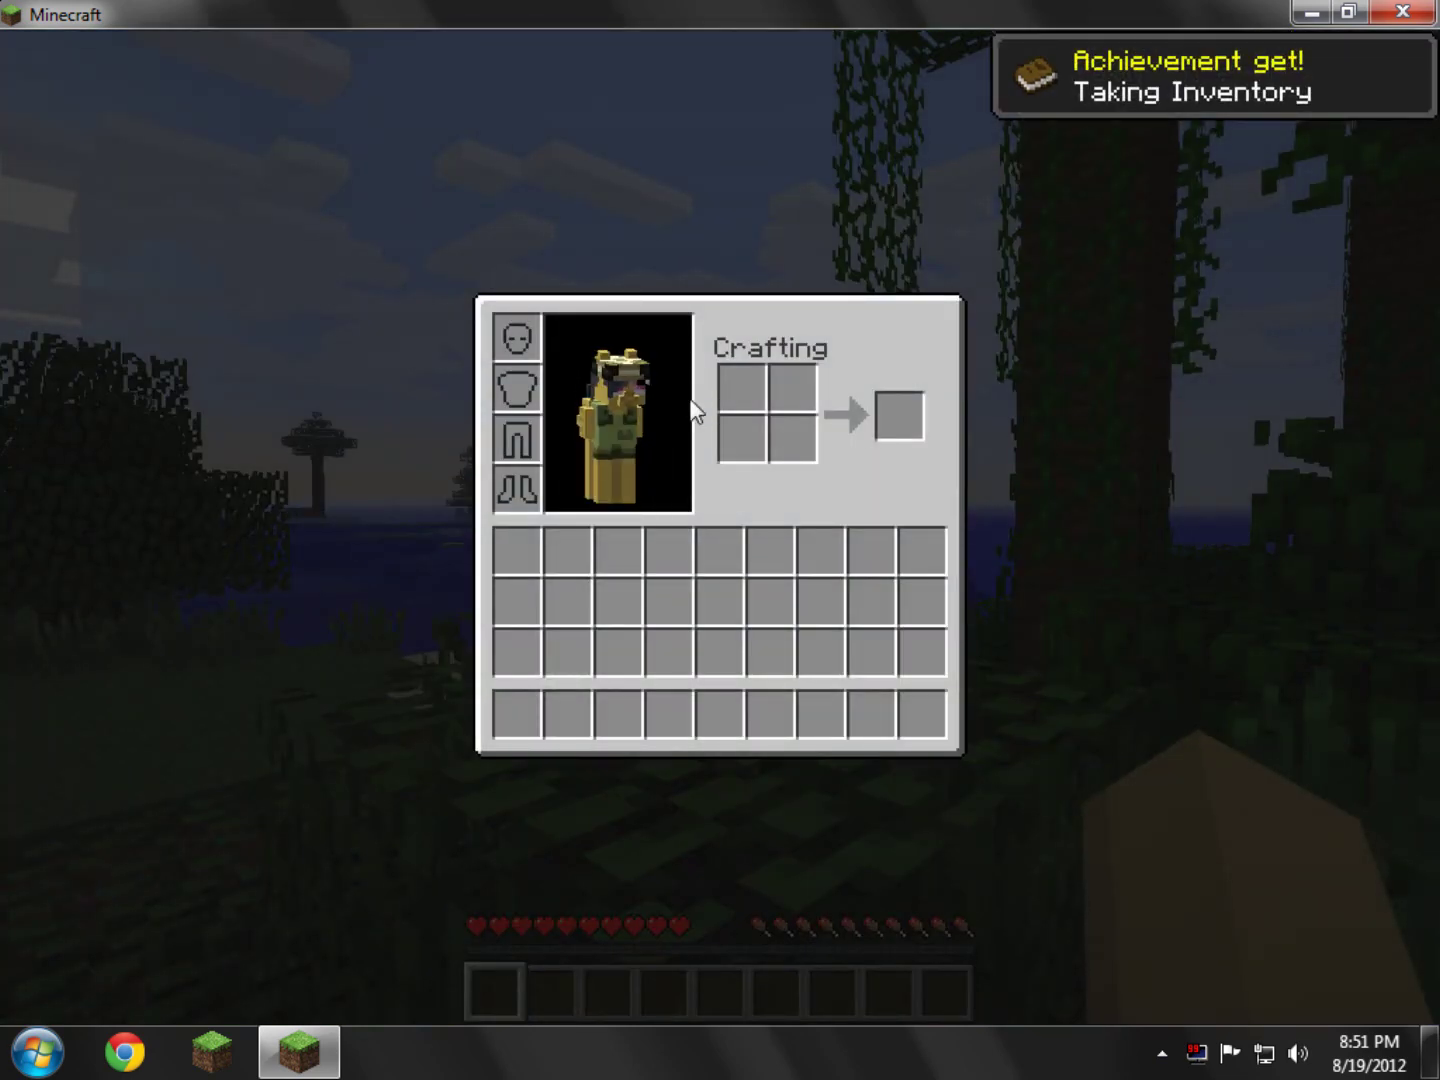
key("e")
key("e")
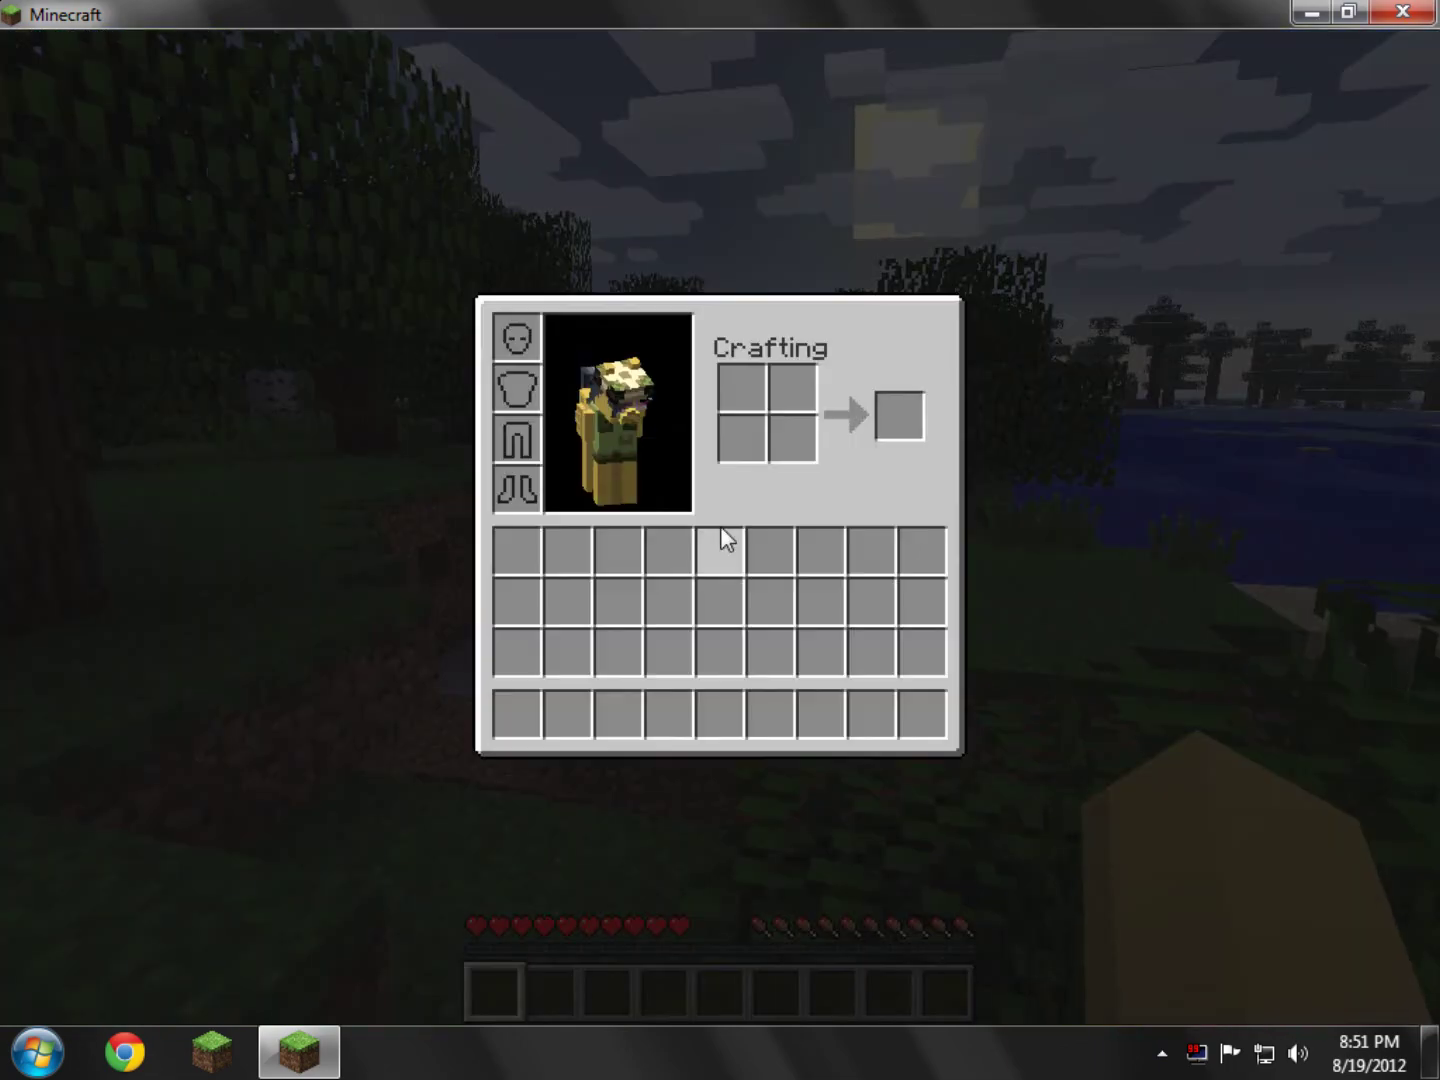
key("e")
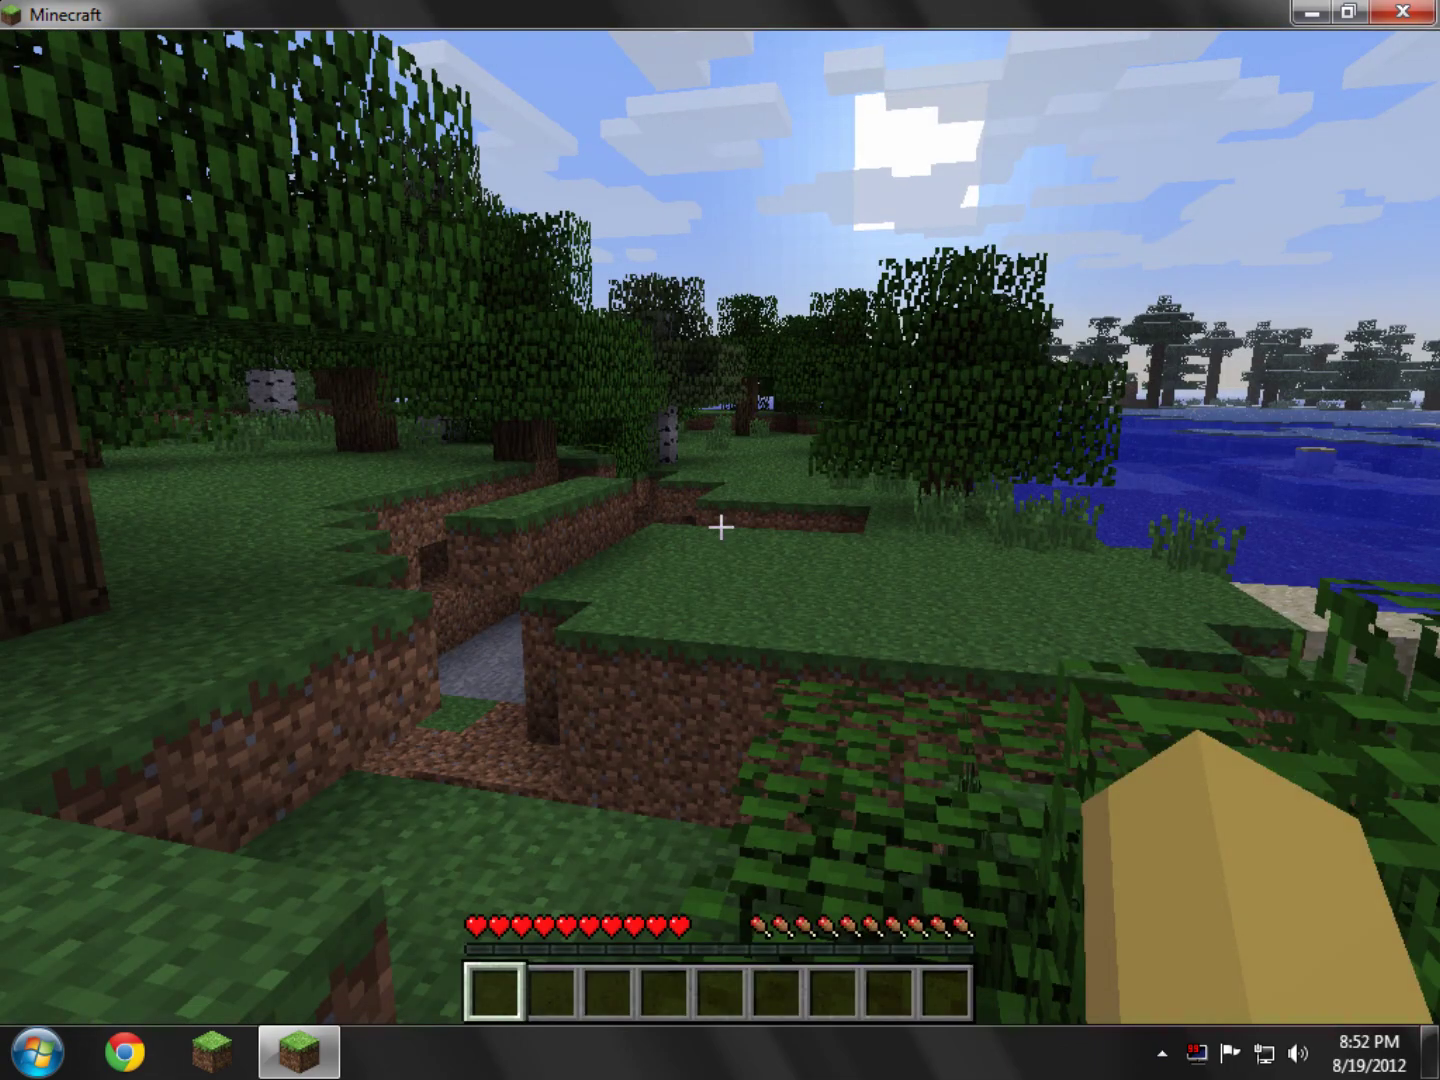
- Save an in-game screenshot and switch to the third-person camera behind the character
key("shift+F3")
key("F3")
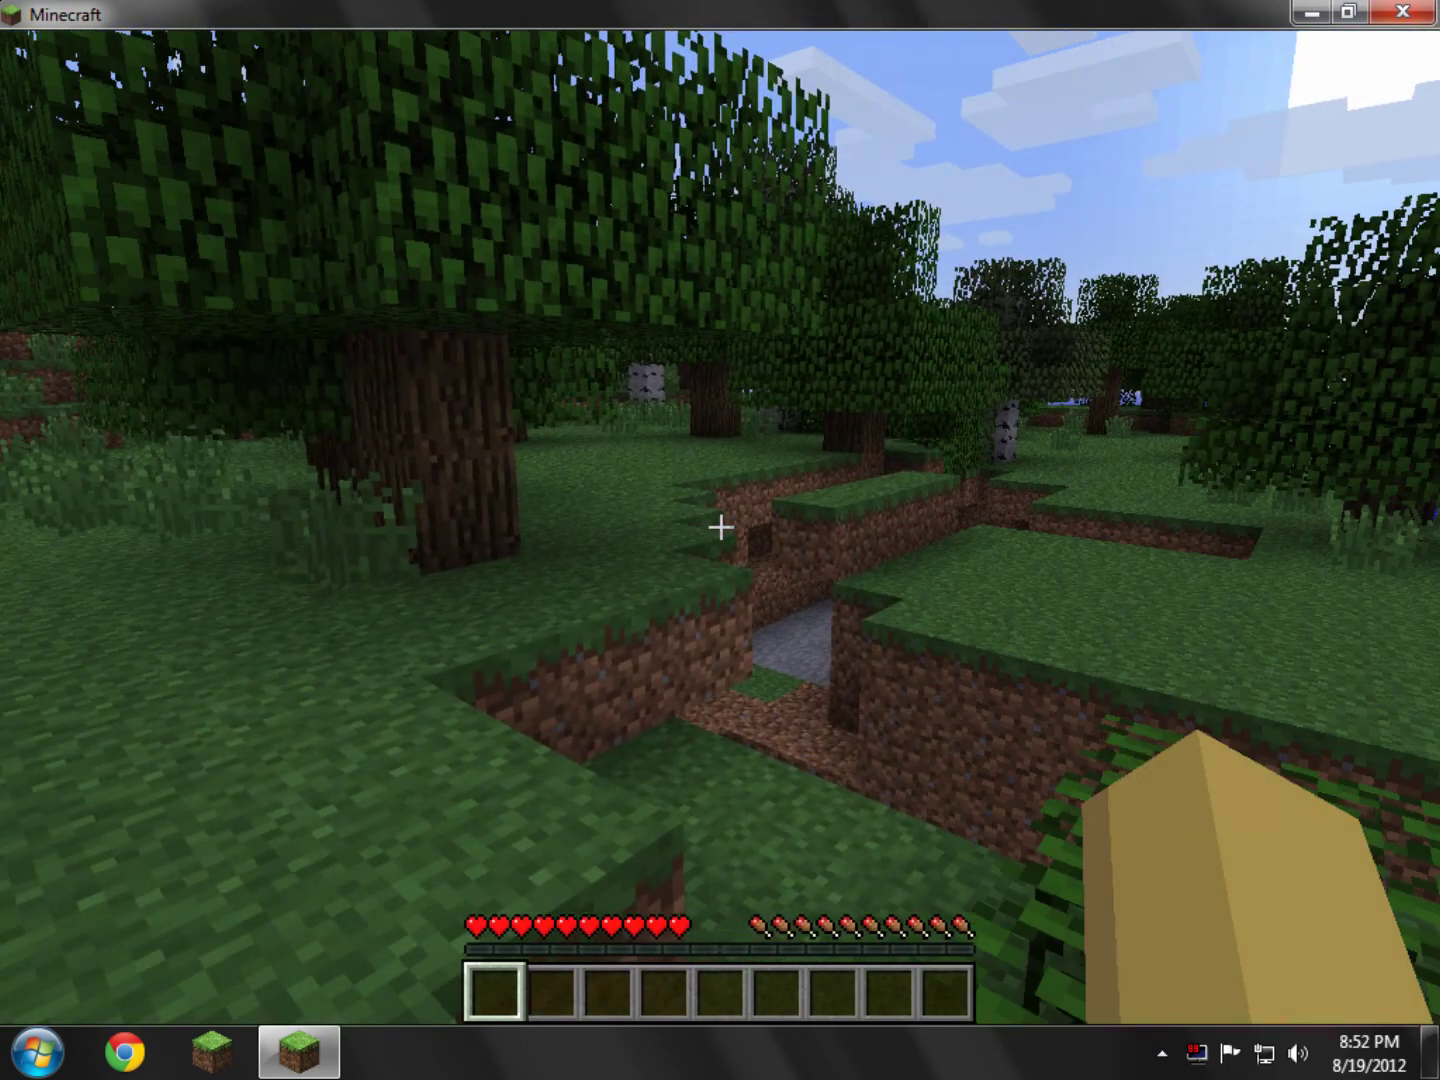
key("F1")
key("F2")
key("F1")
key("F5")
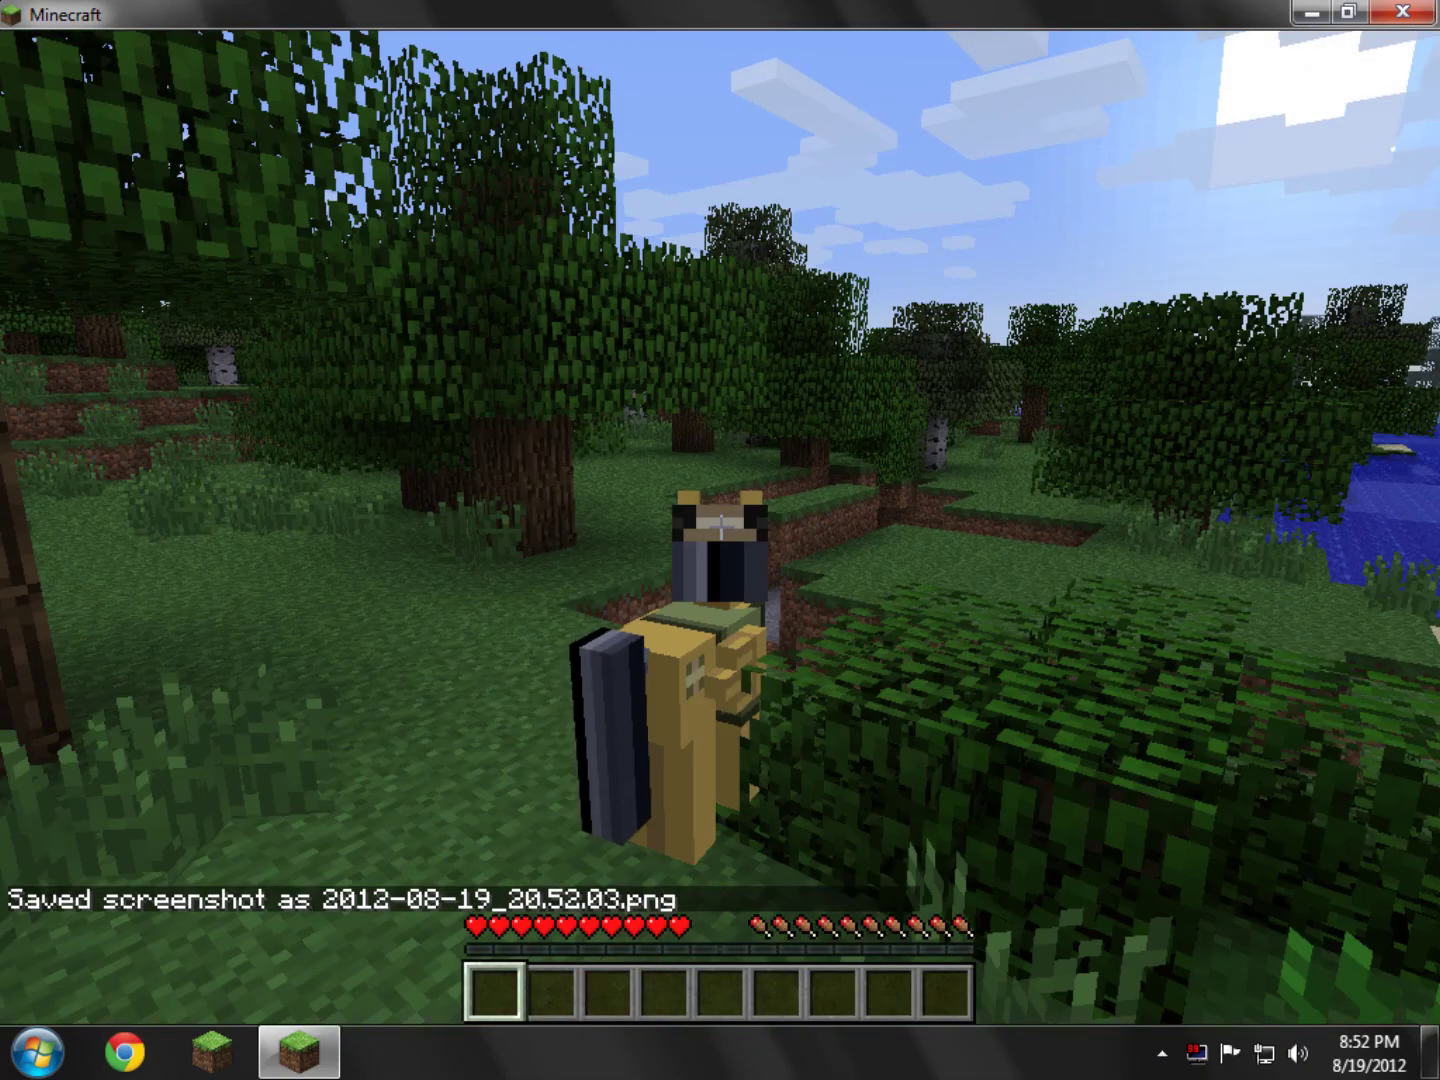
- Walk the character around the forest in third-person view to examine the pony model and its movement animations
key("w")
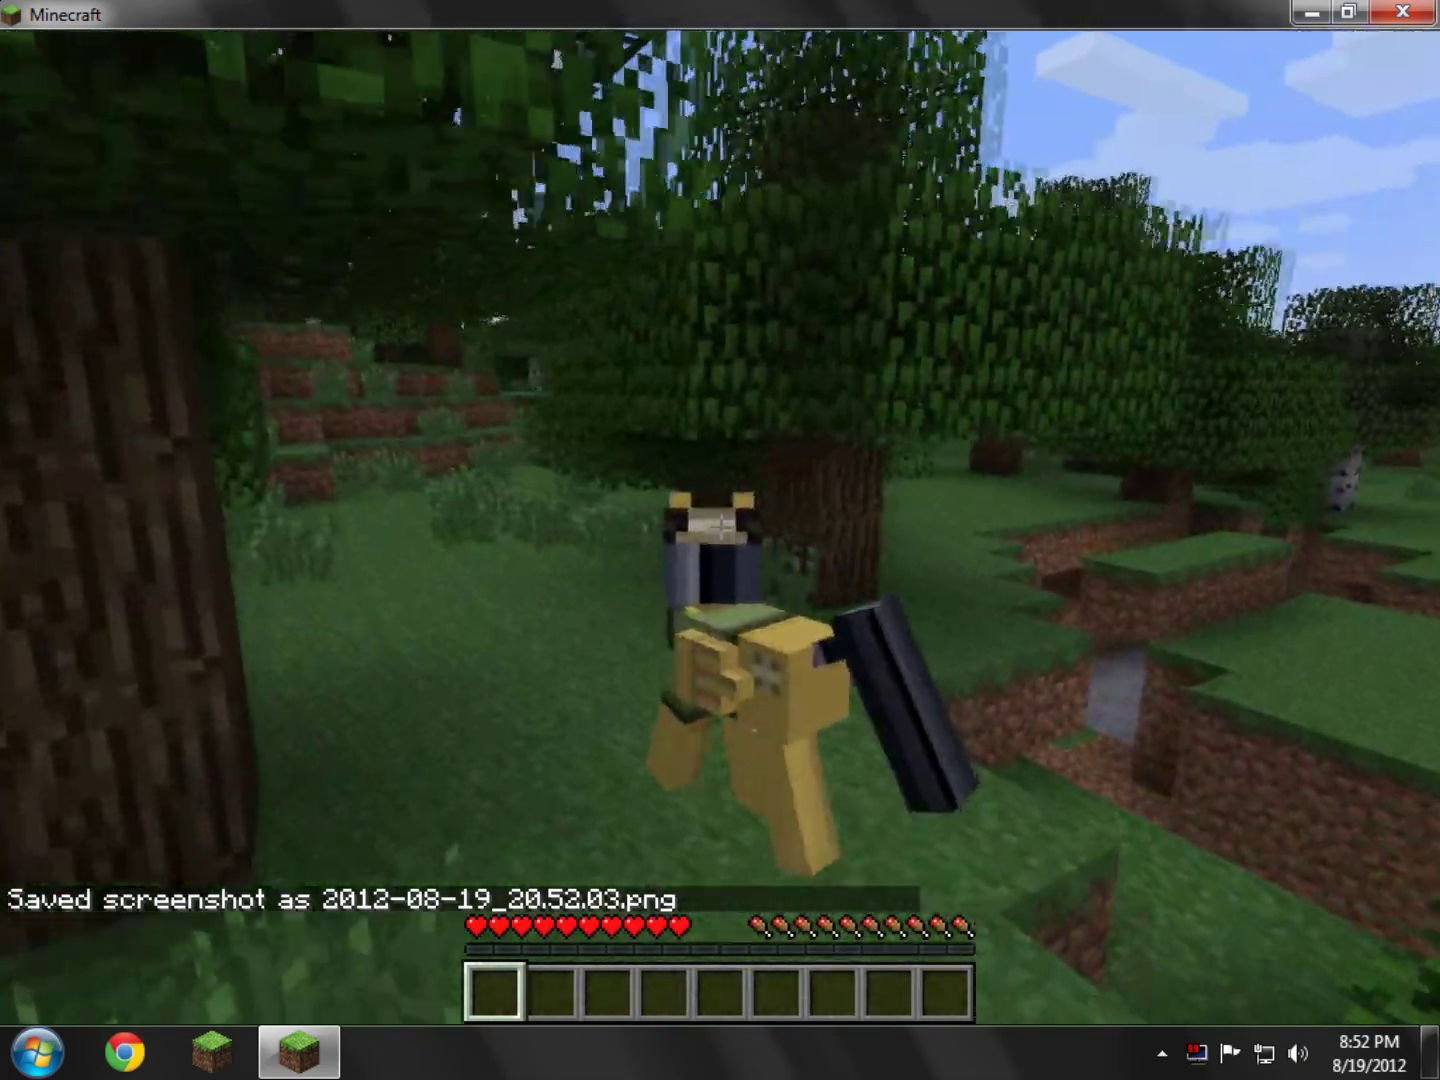
key("w")
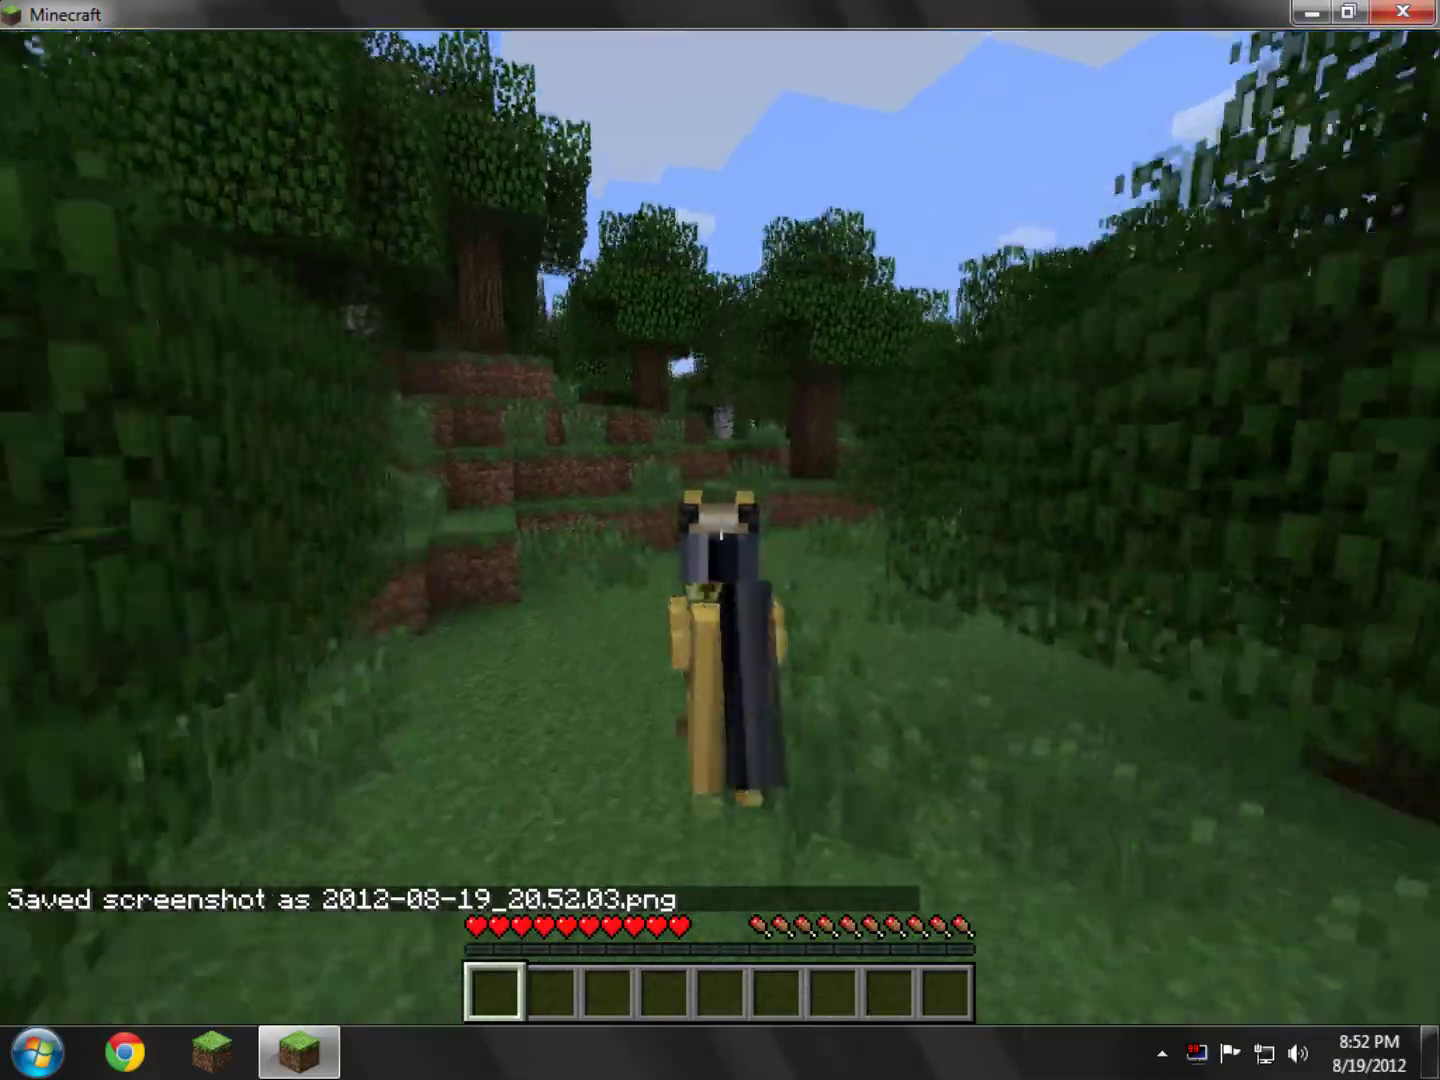
key("w")
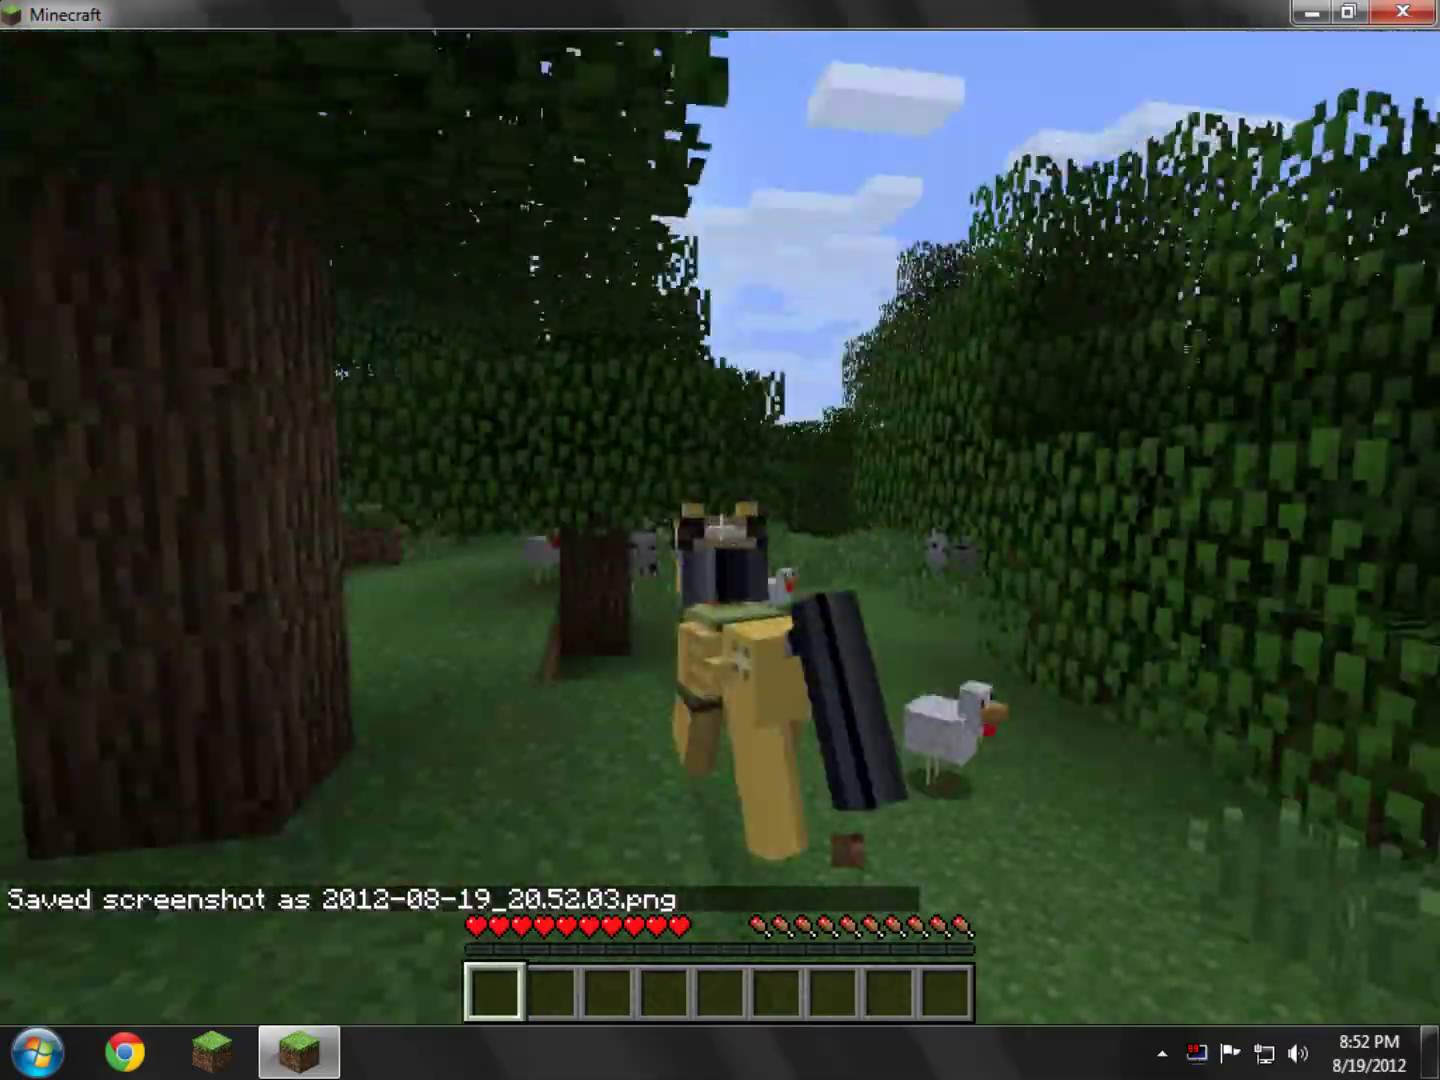
key("w")
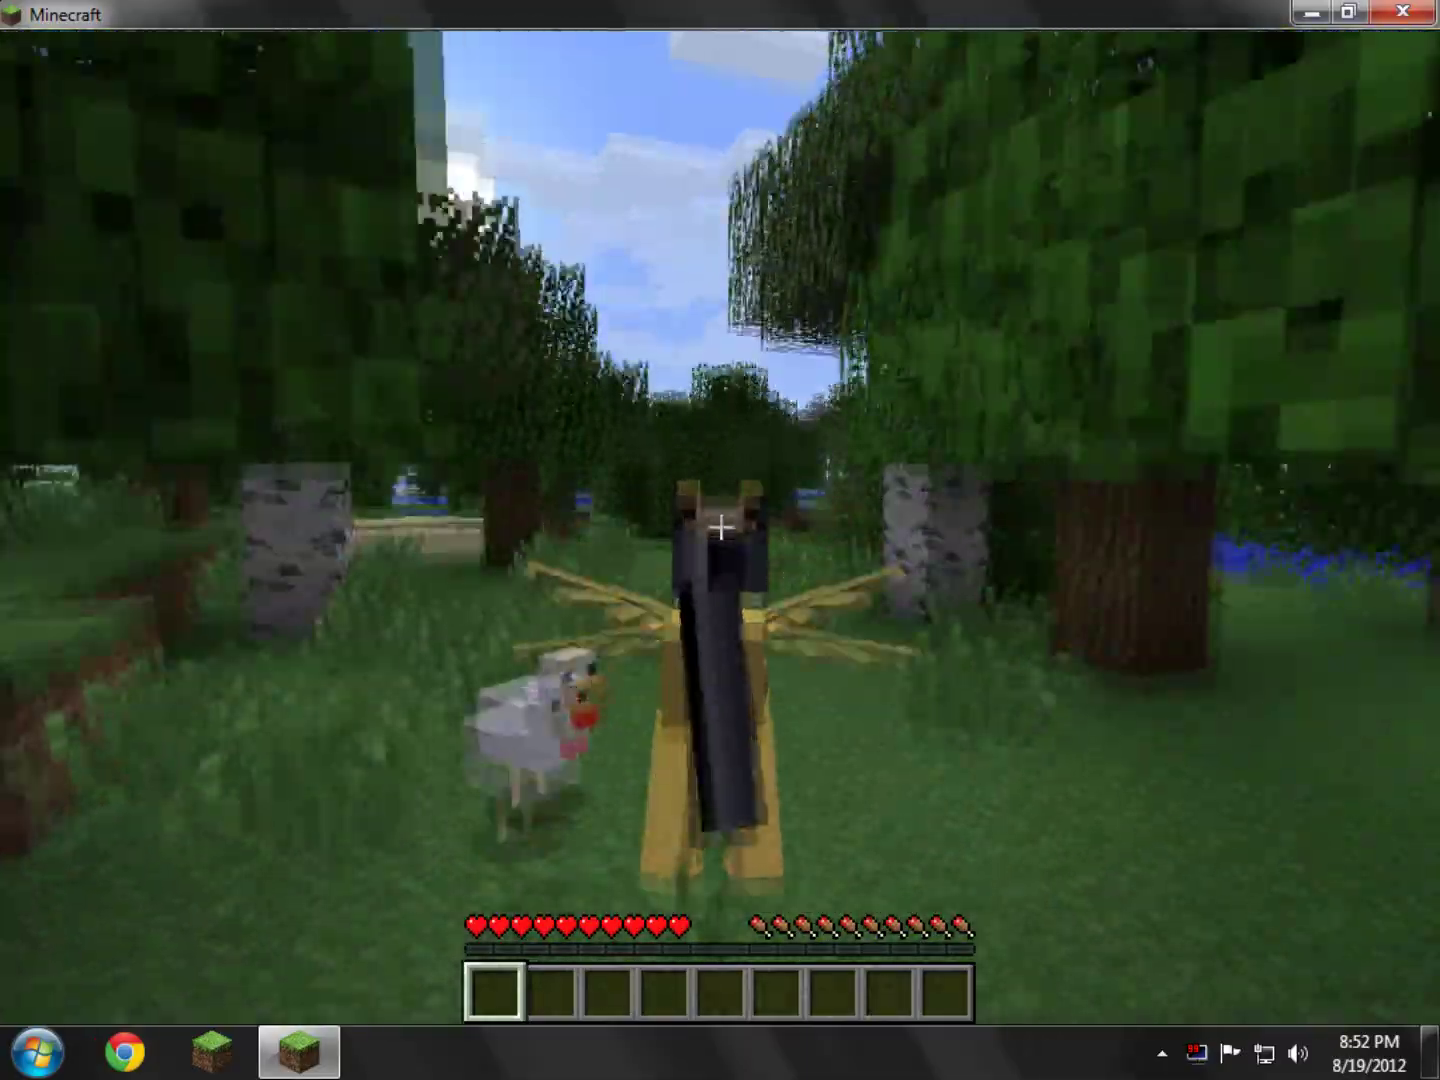
key("s")
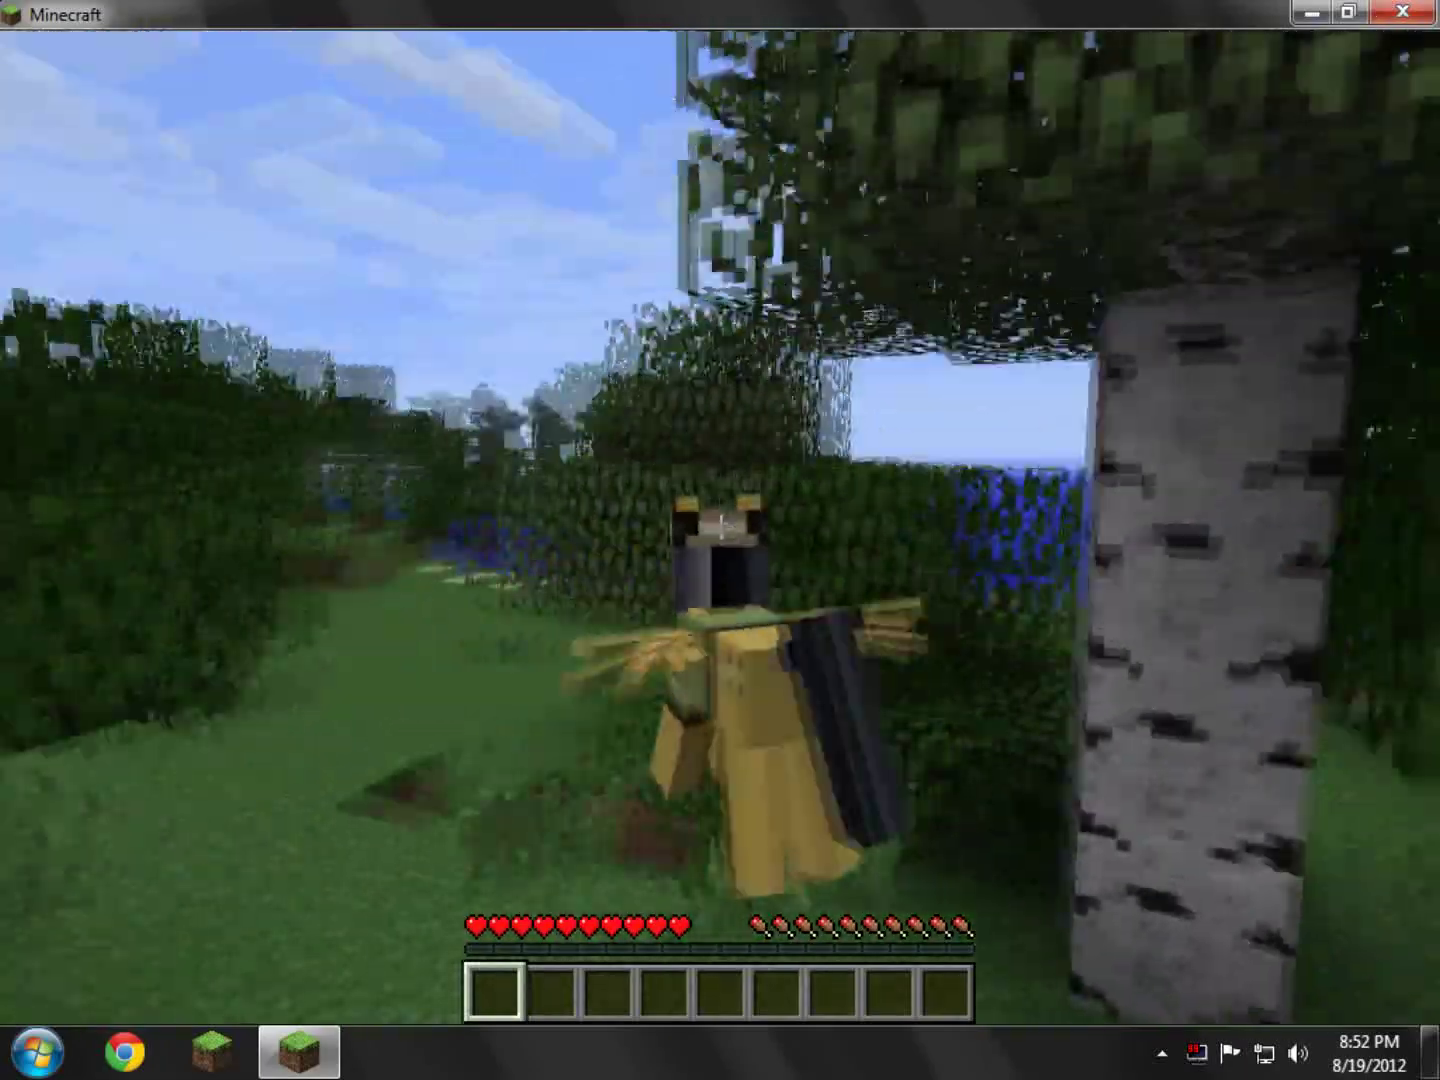
key("w")
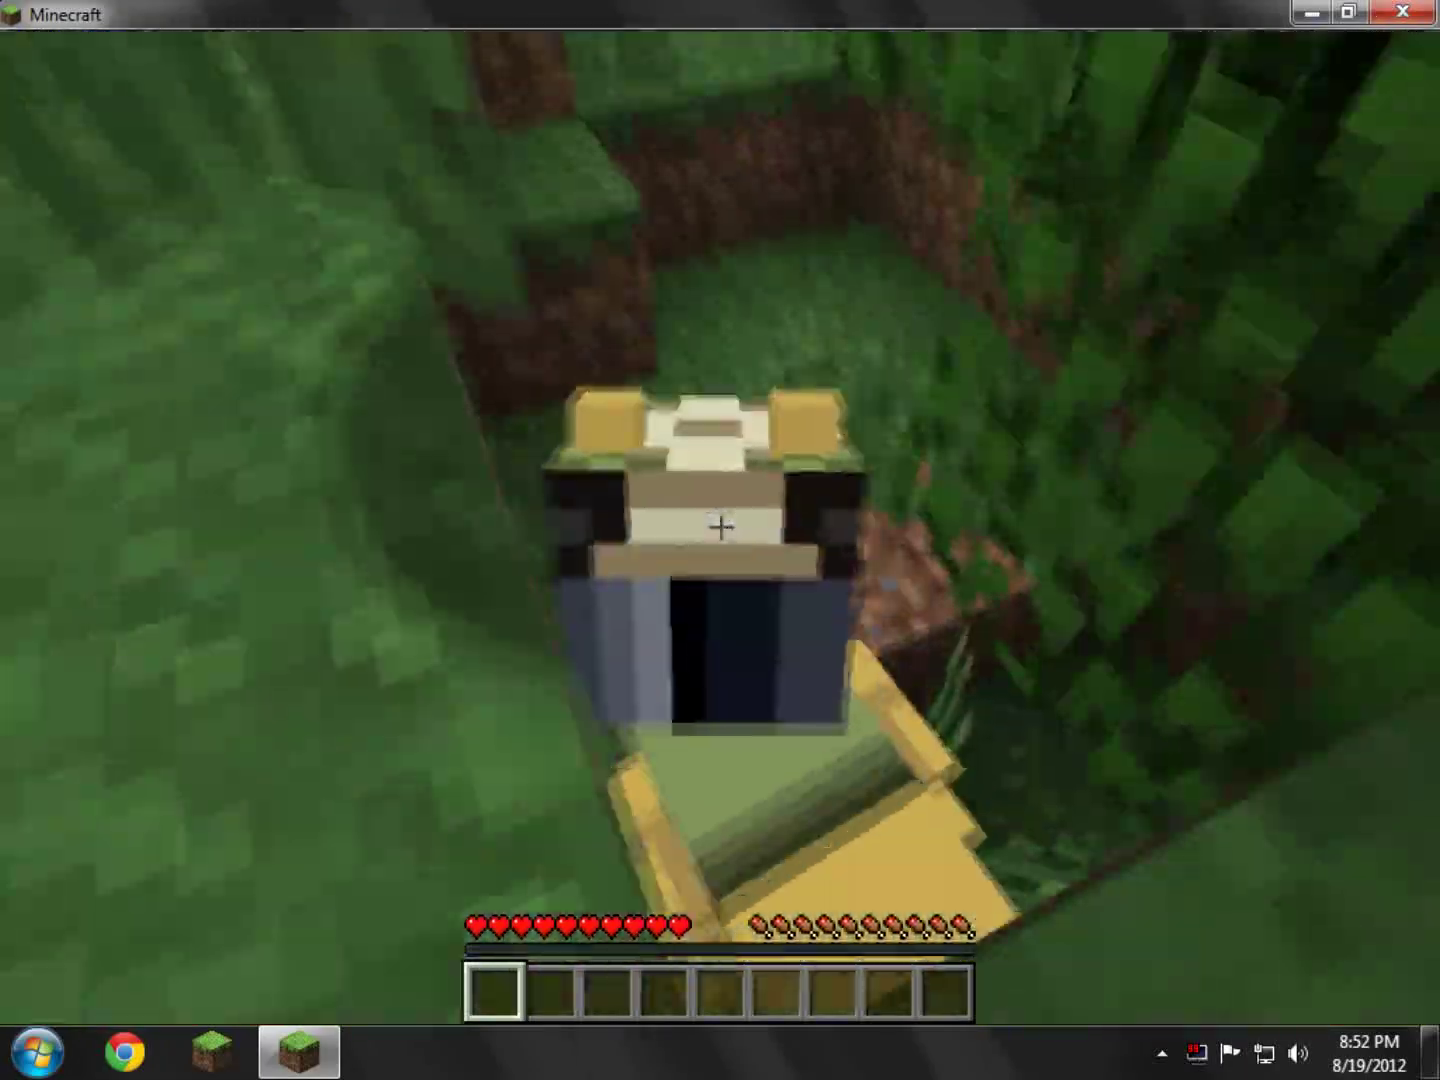